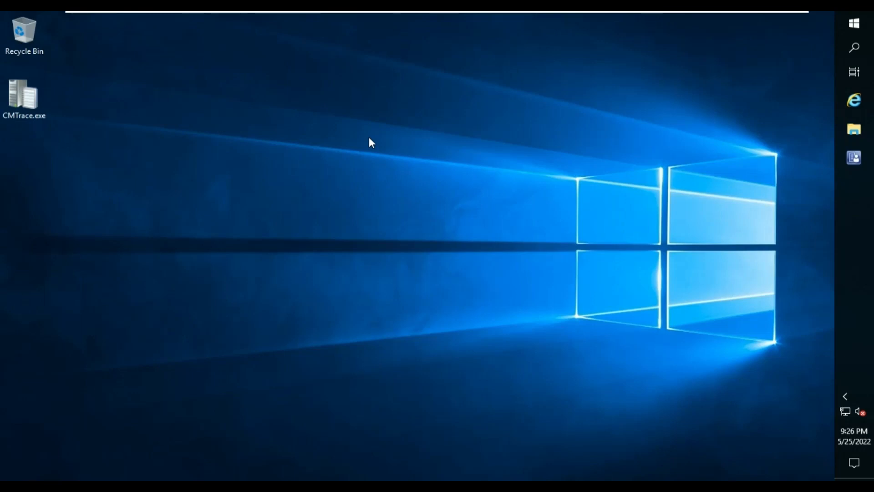
Open the console to Administration > Hierarchy Configuration > Discovery Methods and select Active Directory Forest Discovery.
left_click(854, 157)
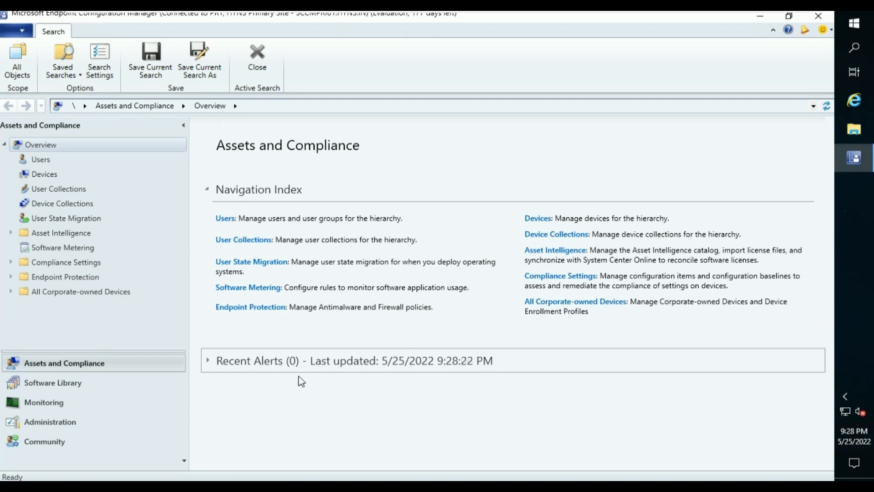
left_click(105, 423)
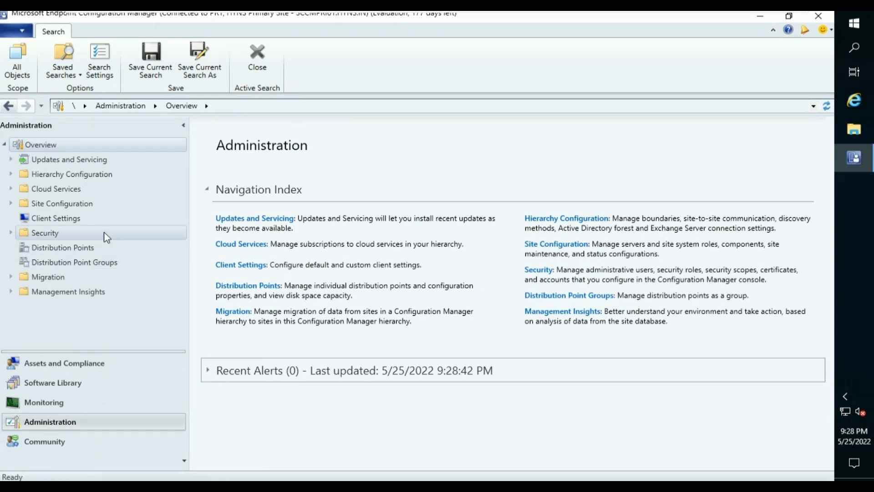
left_click(11, 174)
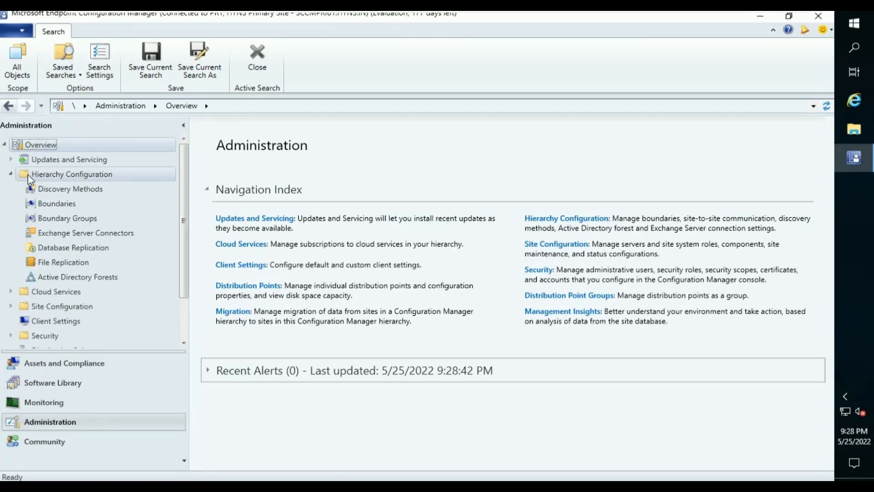
left_click(72, 189)
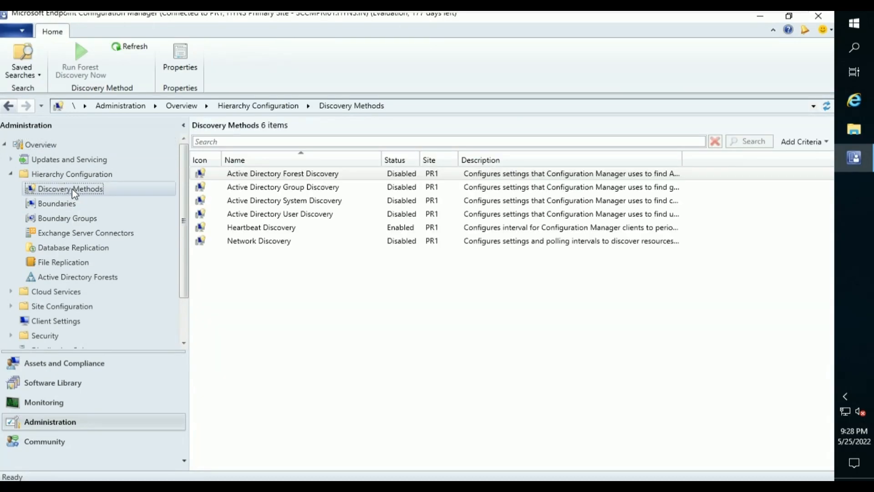
left_click(318, 178)
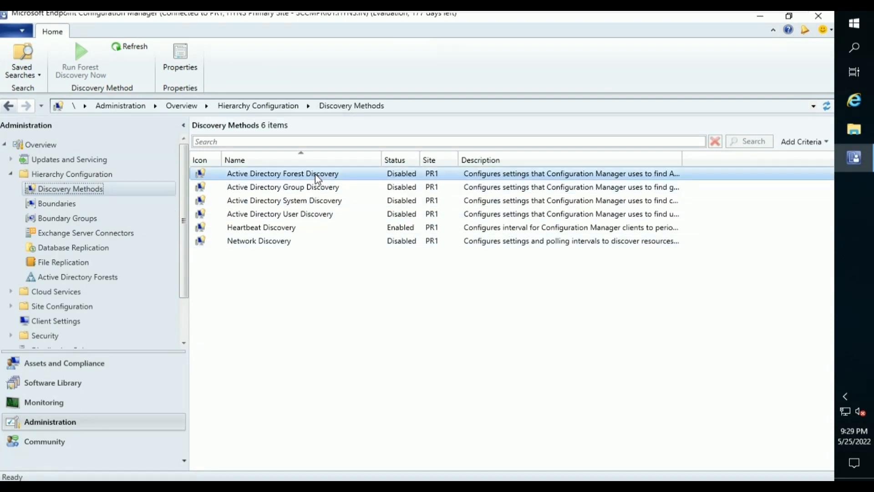
Enable Active Directory Forest Discovery in its properties and accept running a full discovery as soon as possible.
right_click(317, 178)
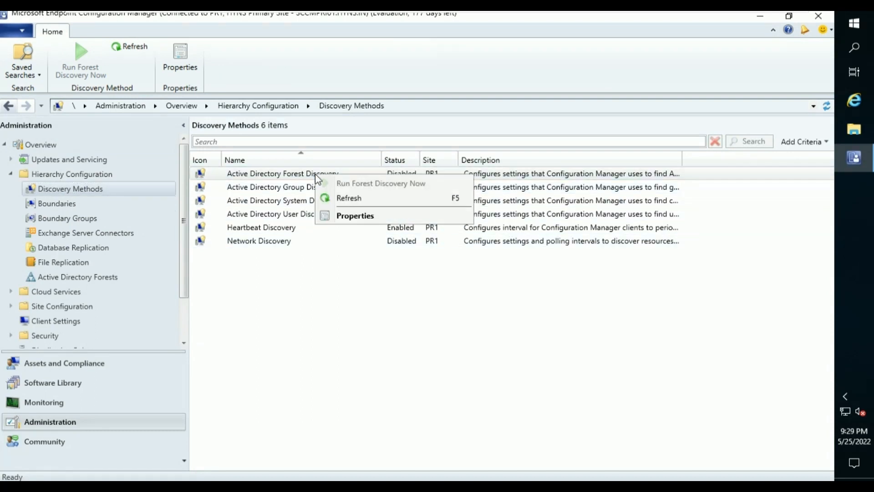
left_click(350, 218)
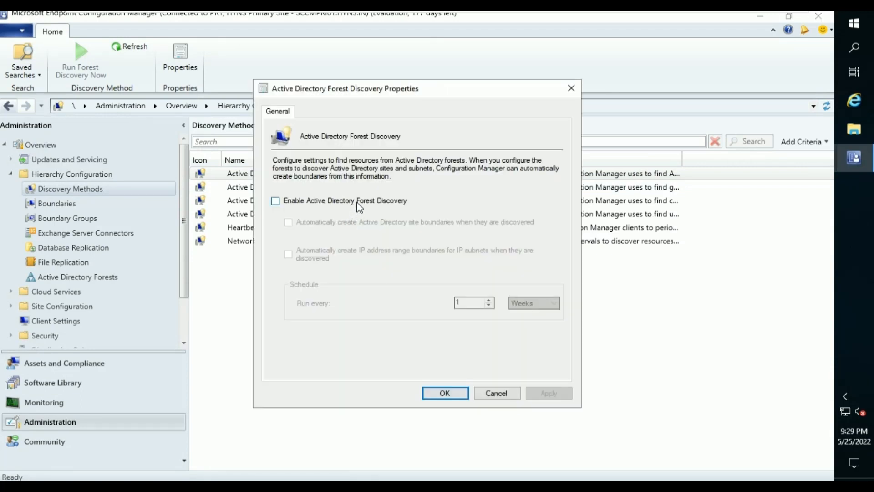
left_click(357, 203)
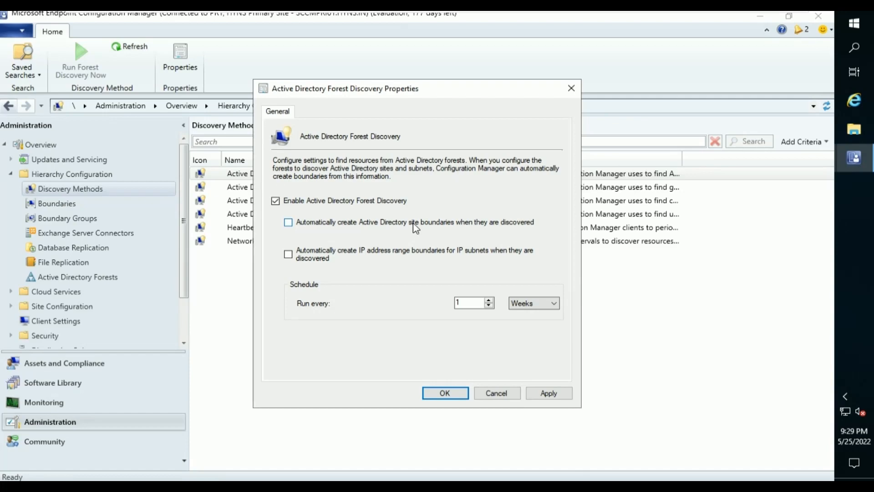
left_click(559, 396)
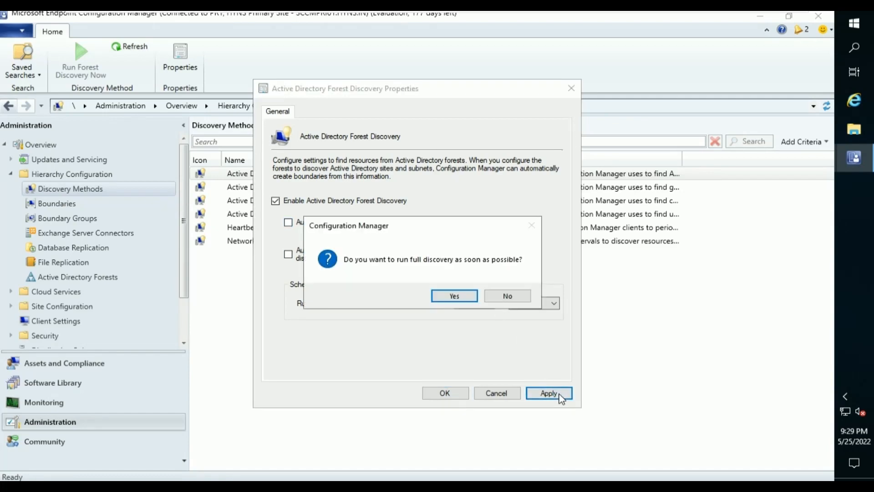
left_click(468, 299)
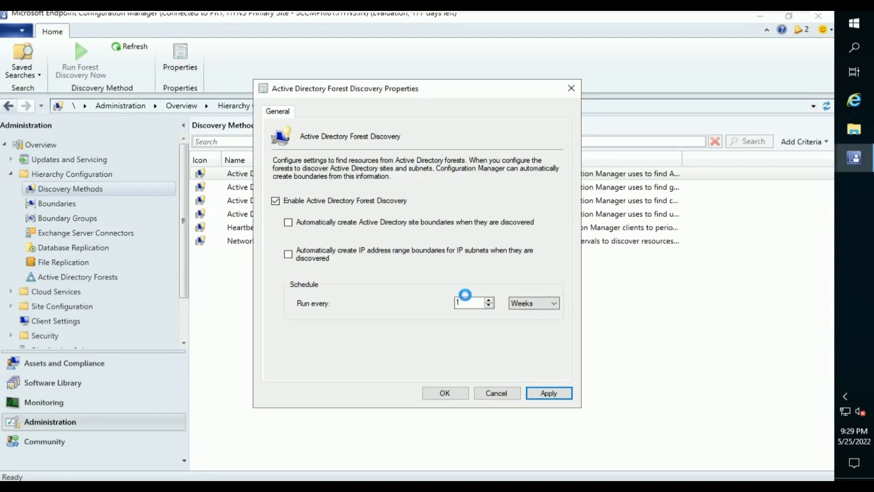
left_click(445, 394)
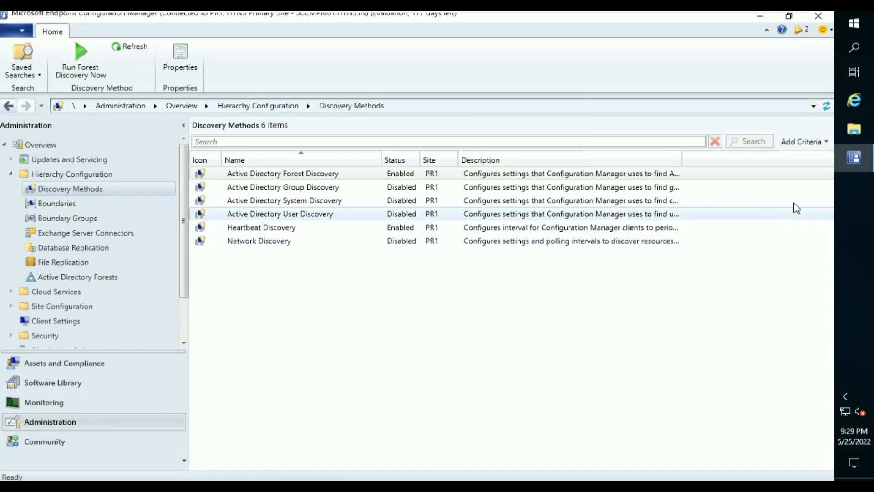
left_click(854, 132)
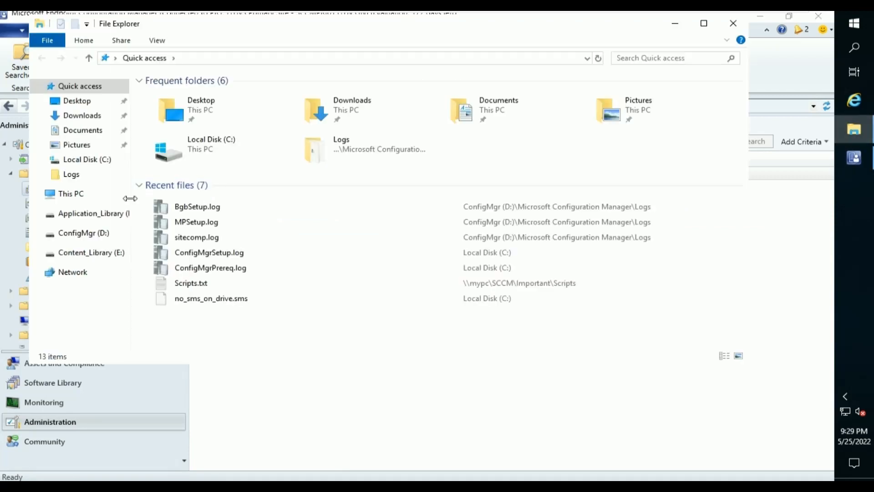
Browse to D:\Microsoft Configuration Manager\Logs and select ADForestDisc.log.
left_click(72, 196)
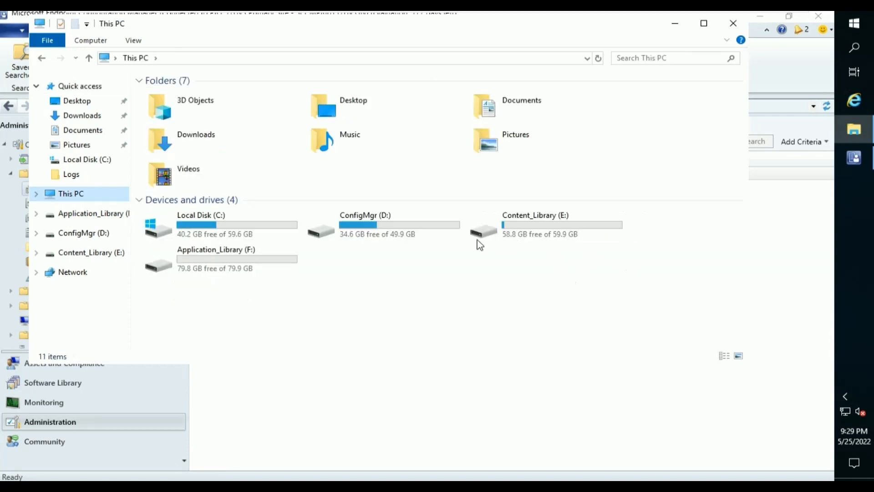
left_click(423, 236)
double_click(423, 237)
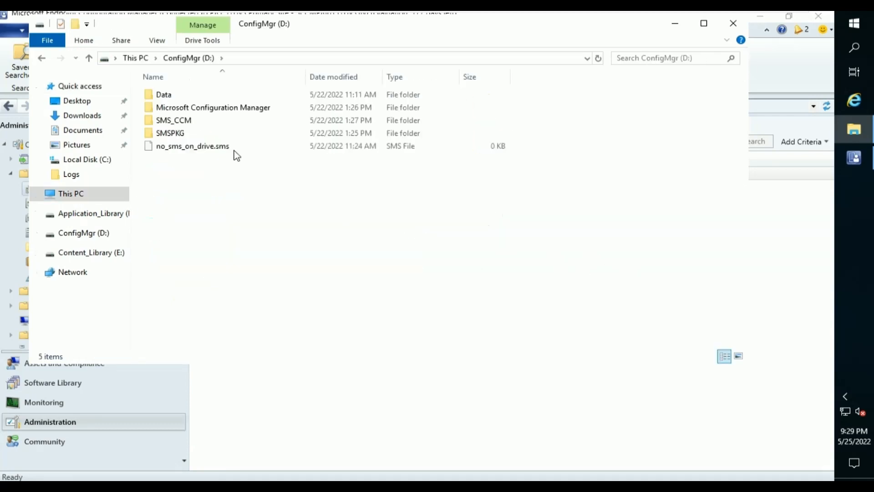
double_click(227, 112)
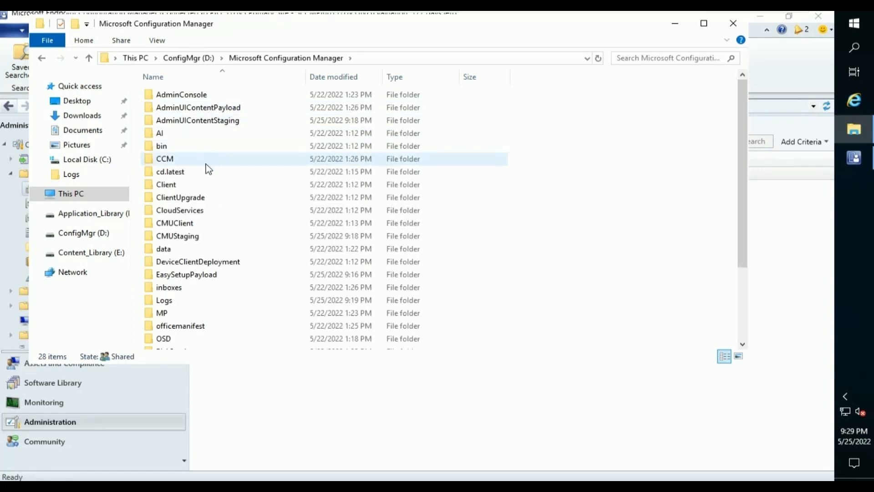
left_click(191, 303)
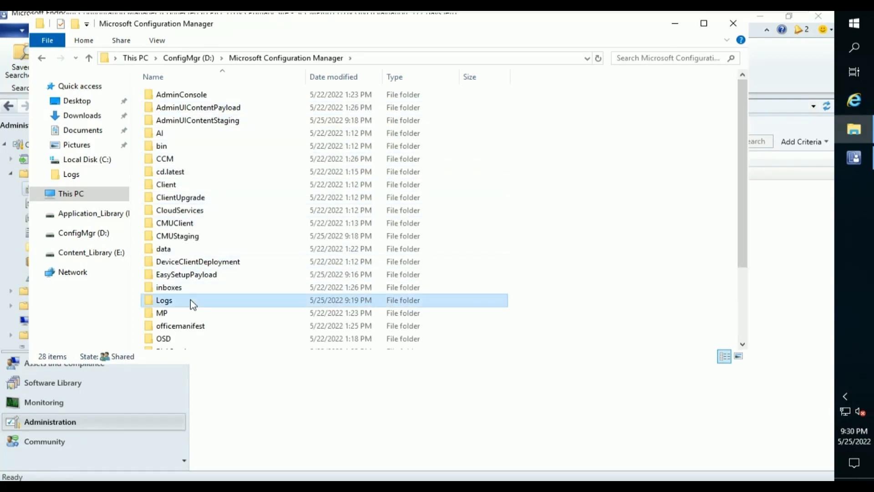
double_click(192, 303)
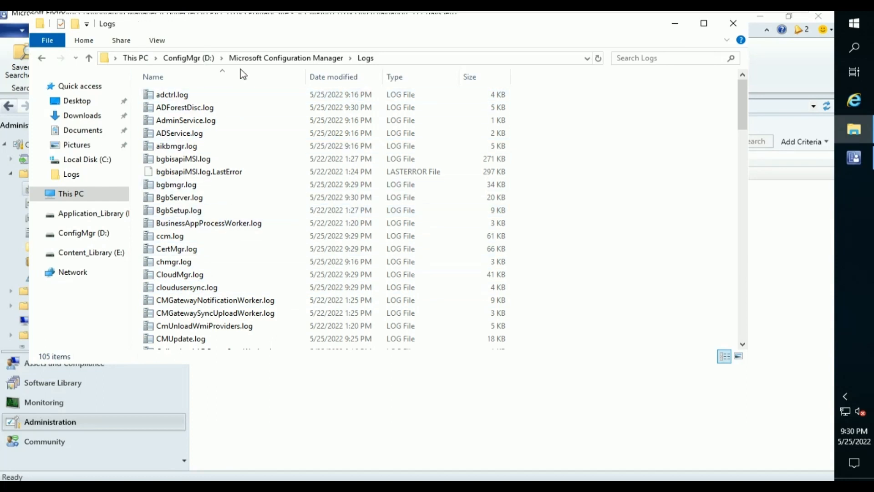
left_click(223, 109)
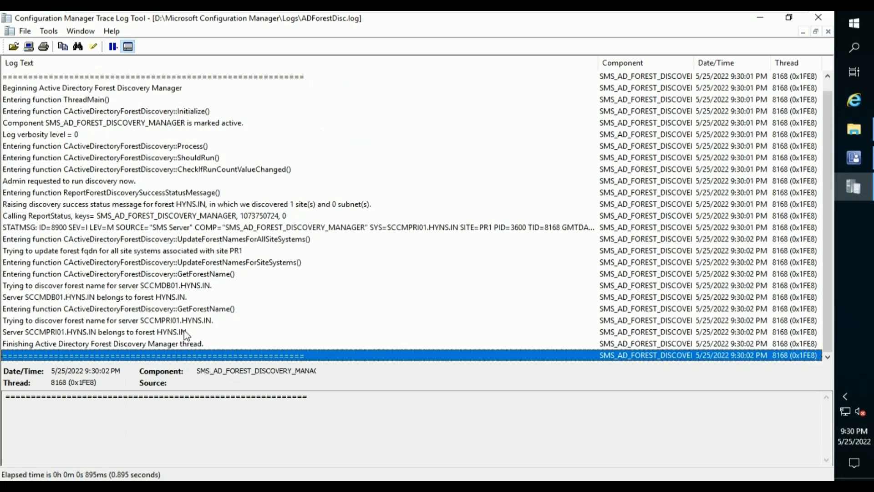
left_click(78, 347)
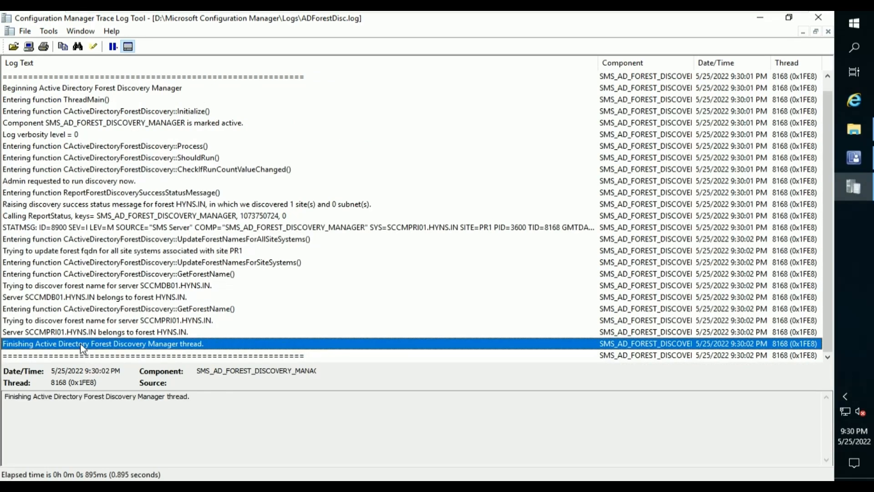
scroll(80, 343, "up", 1)
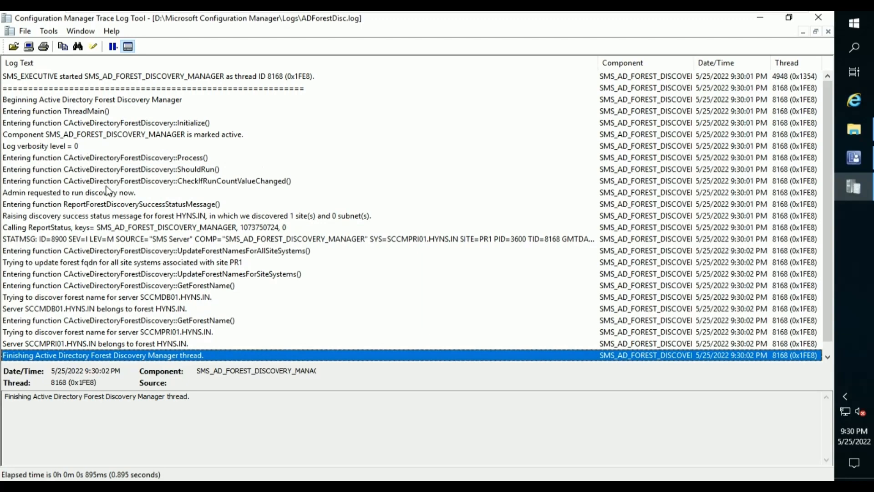
left_click(165, 218)
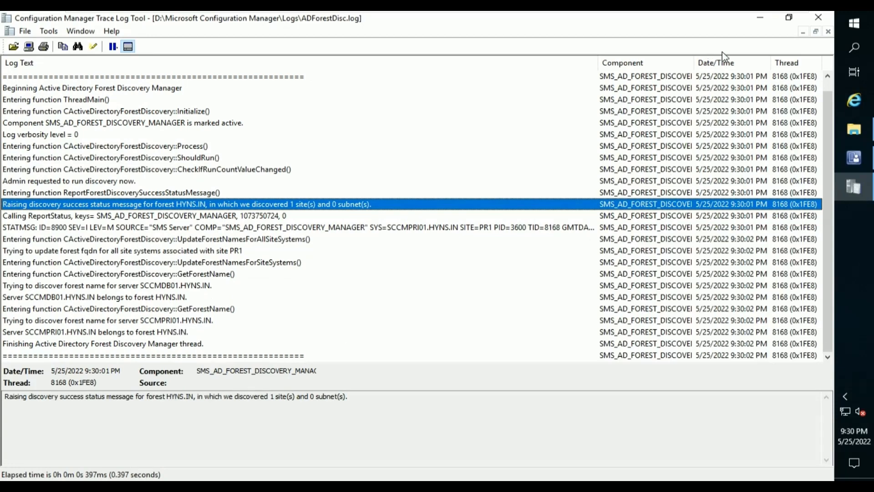
left_click(830, 32)
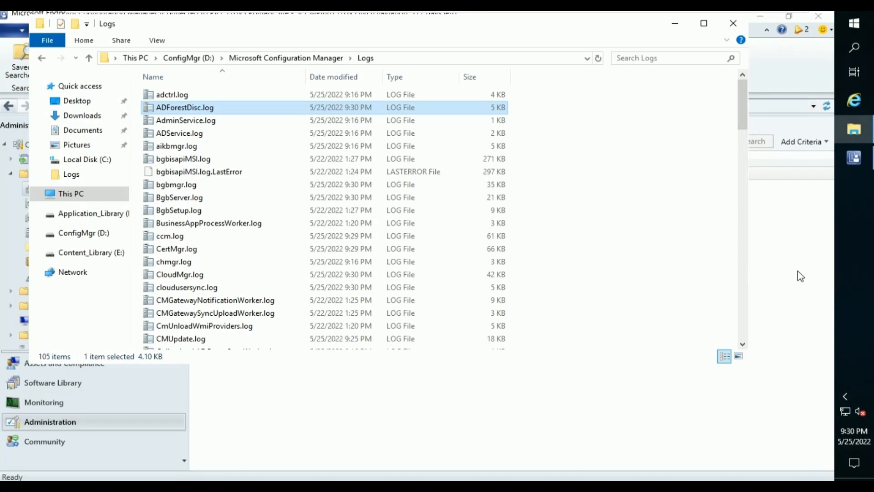
left_click(821, 282)
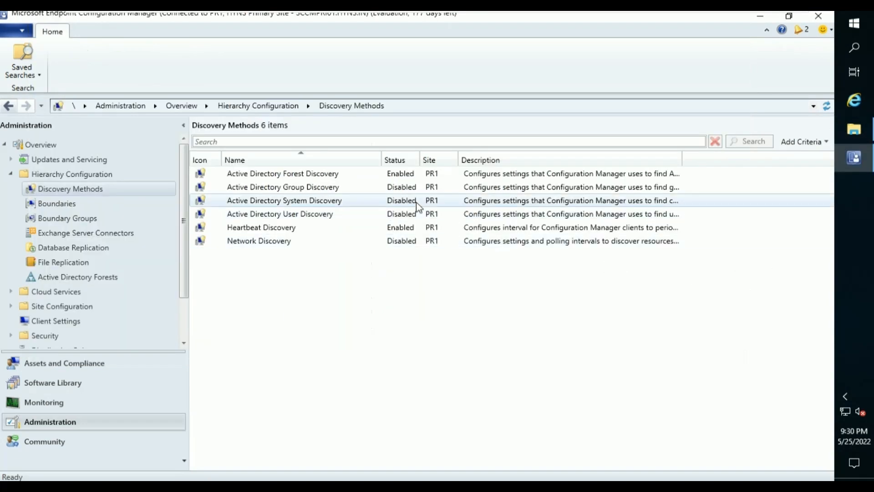
Enable Active Directory System Discovery and add the HYNS domain root, LDAP://DC=HYNS,DC=IN, as its search container.
left_click(360, 201)
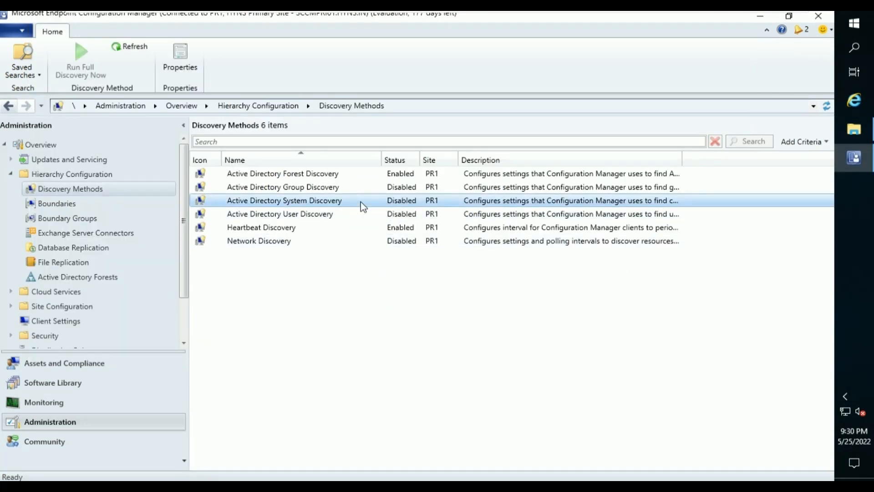
right_click(361, 201)
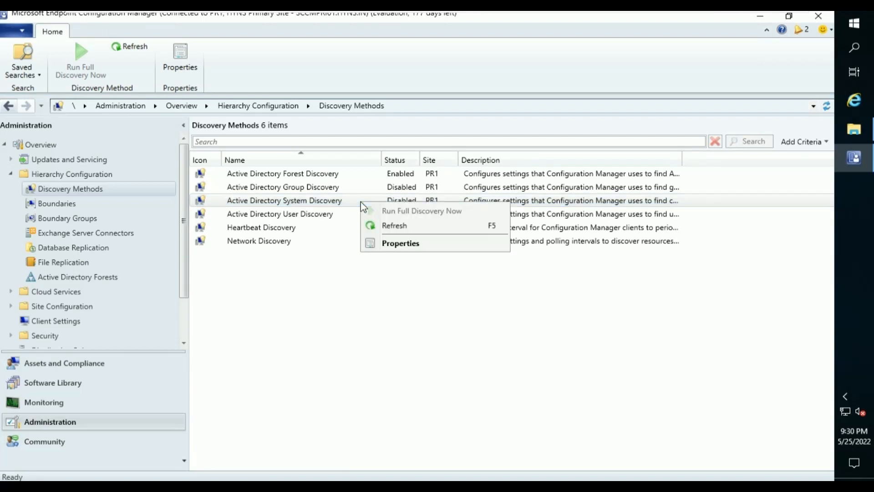
left_click(395, 243)
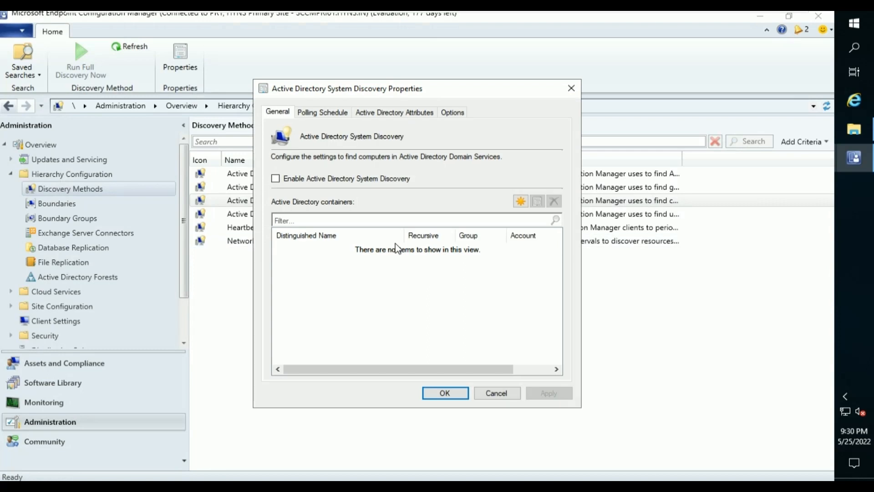
left_click(380, 179)
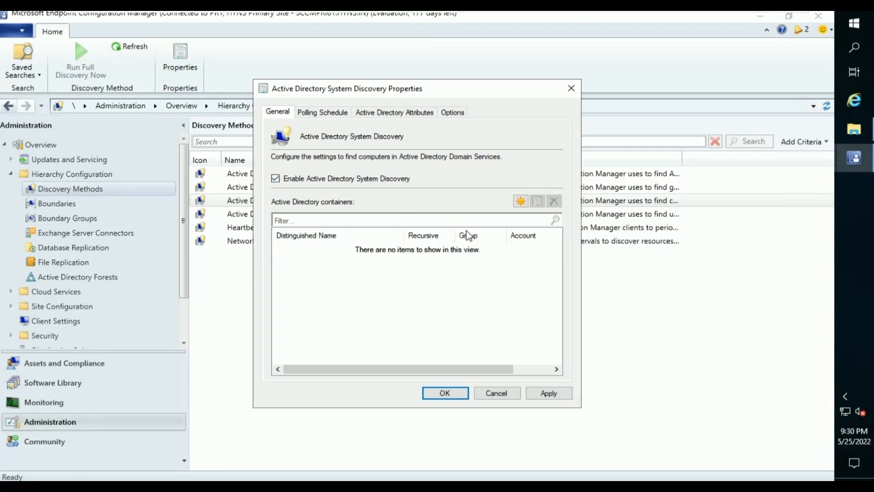
left_click(521, 201)
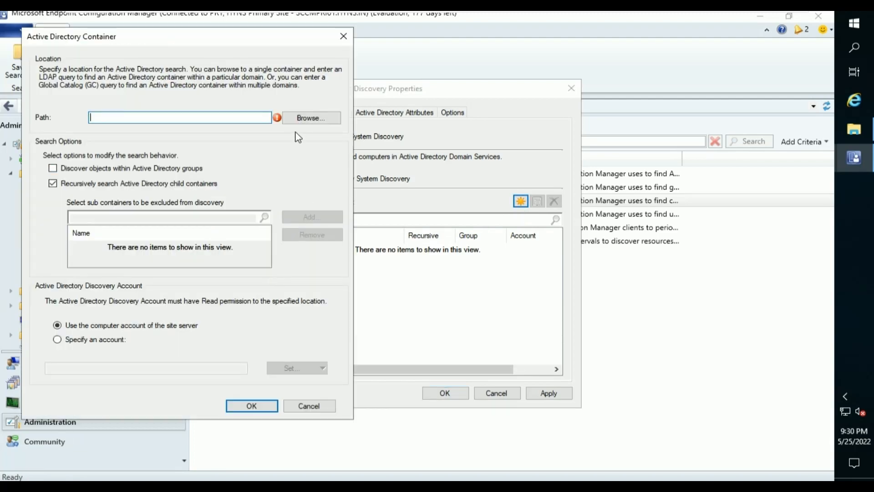
left_click(303, 120)
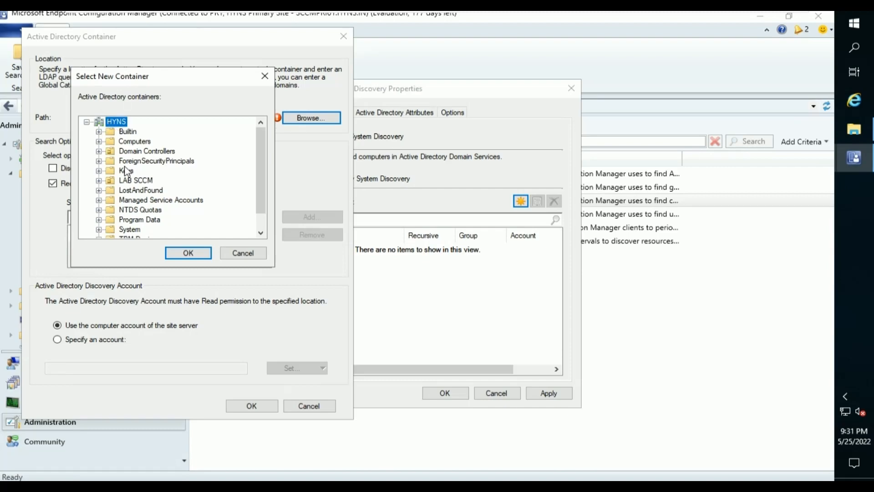
left_click(127, 174)
left_click(116, 122)
left_click(200, 257)
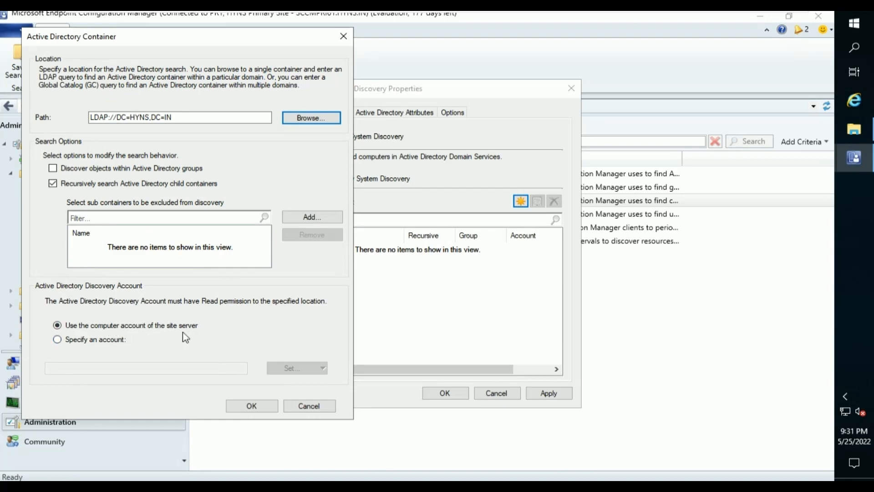
left_click(253, 406)
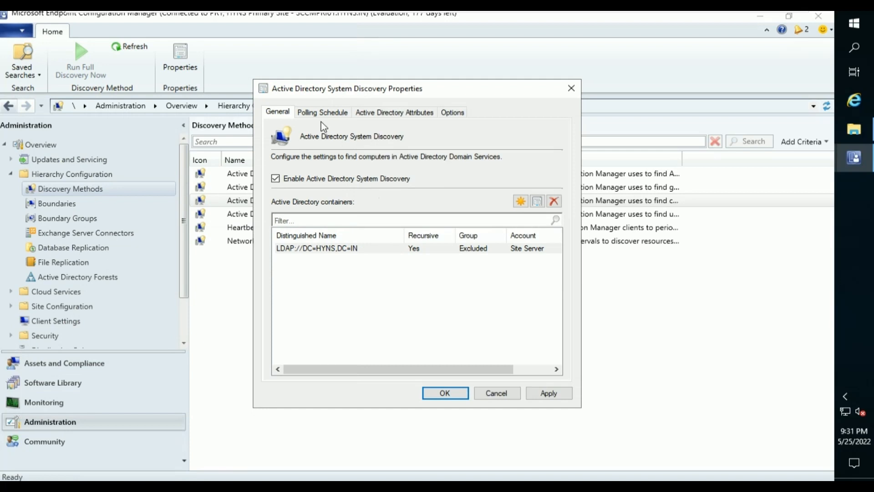
Review the Polling Schedule, Attributes and Options tabs, then apply and request a full system discovery.
left_click(320, 117)
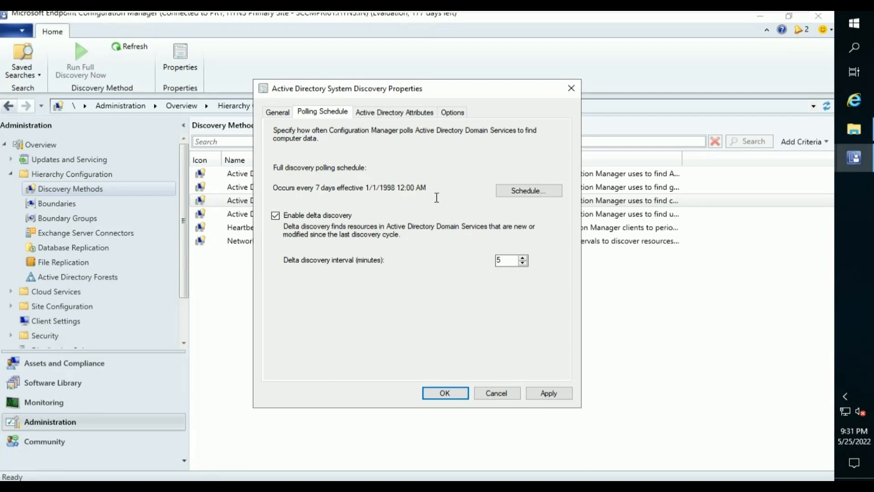
left_click(380, 114)
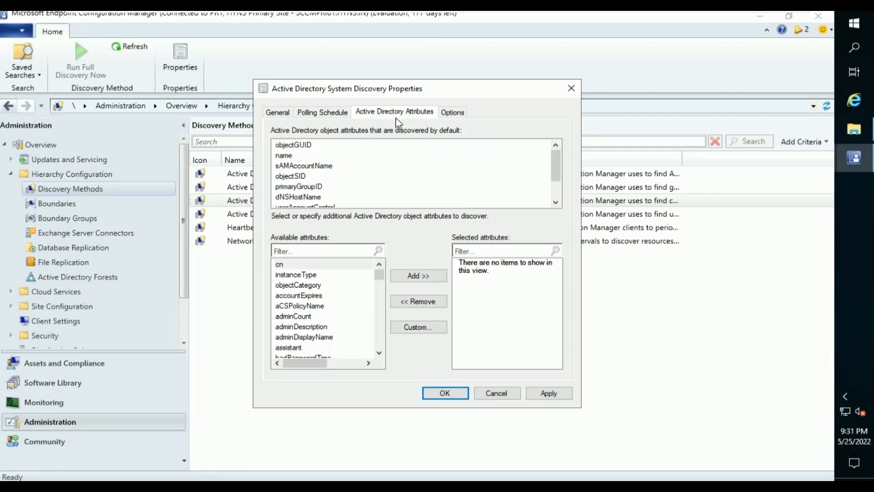
left_click(456, 114)
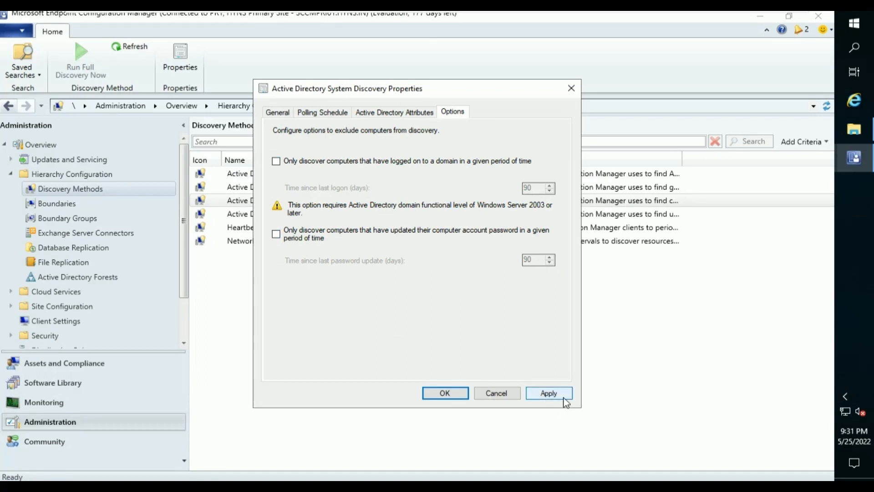
left_click(549, 393)
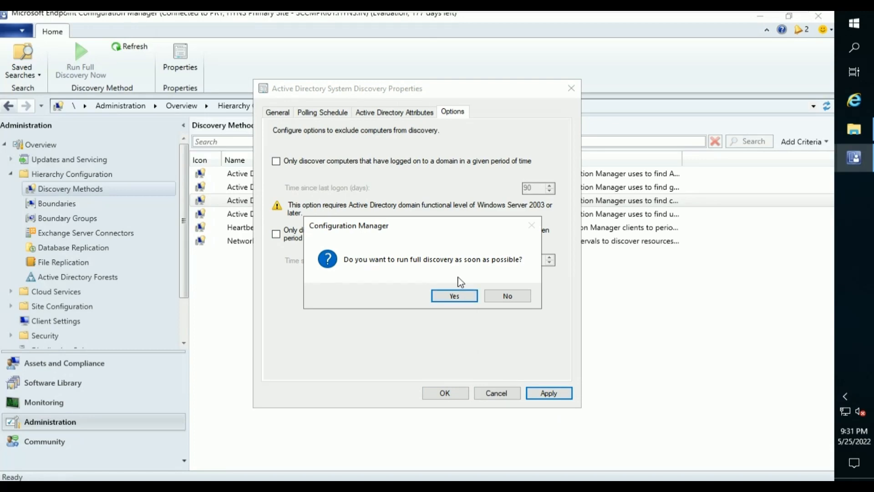
left_click(451, 295)
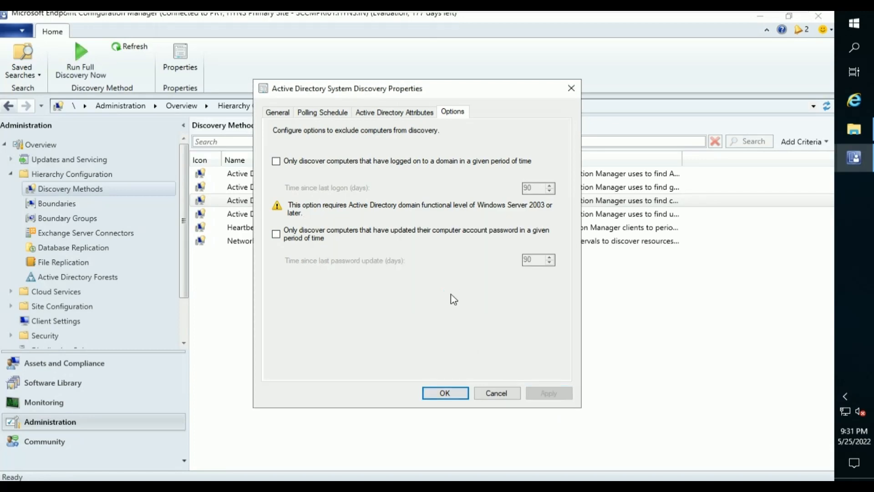
left_click(429, 390)
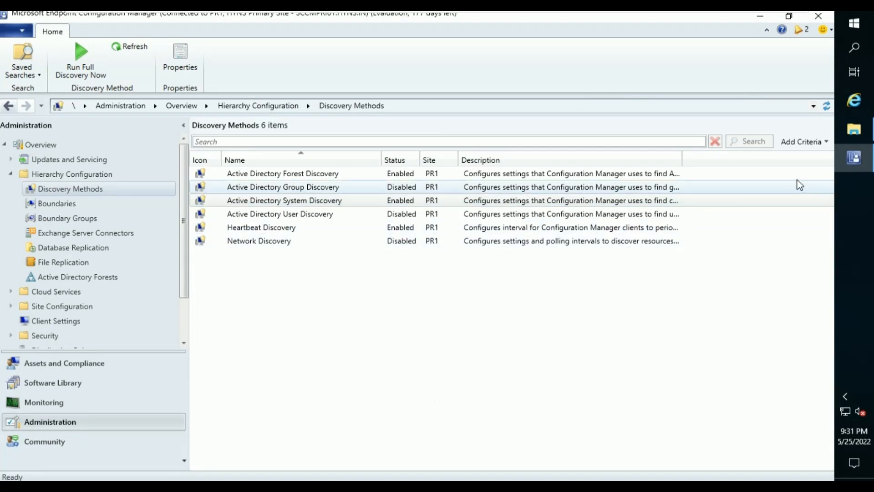
Refresh the Logs folder until the new adsysdis.log appears, then select it.
left_click(851, 134)
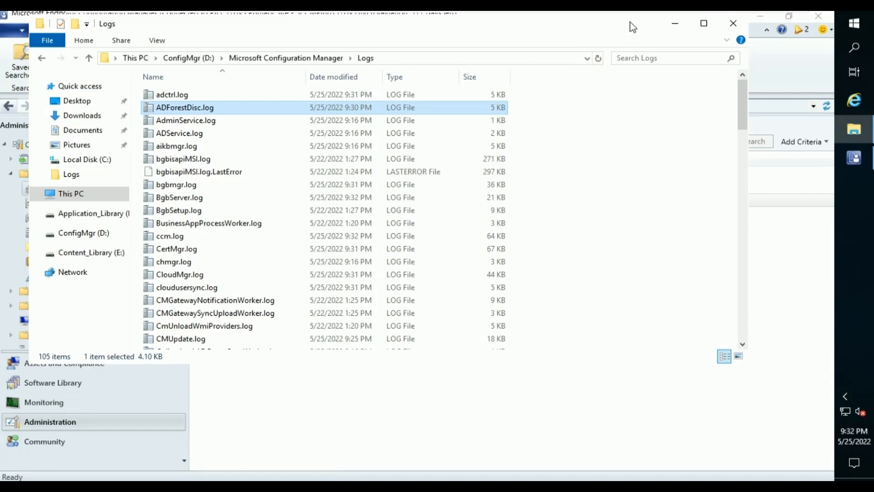
left_click(600, 60)
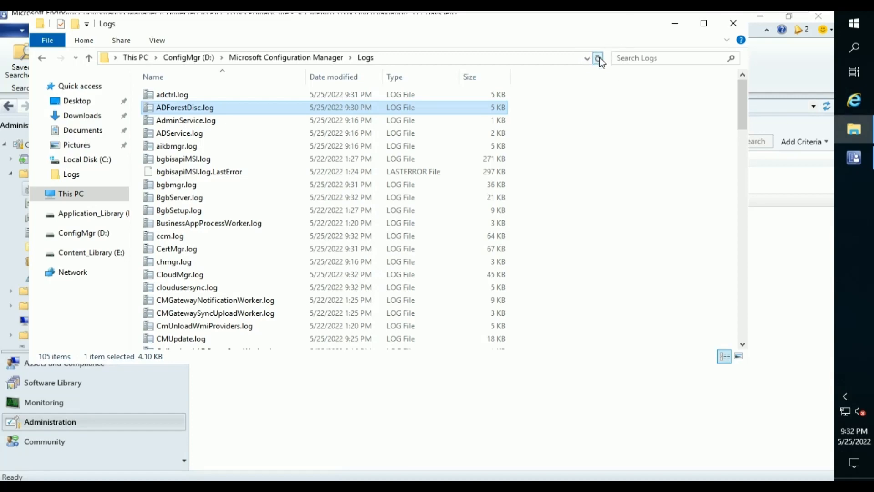
left_click(600, 60)
left_click(600, 60)
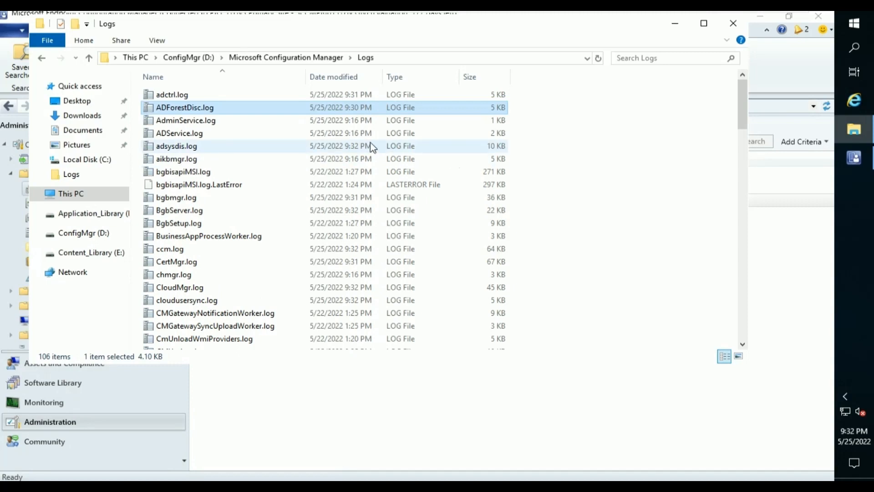
left_click(360, 149)
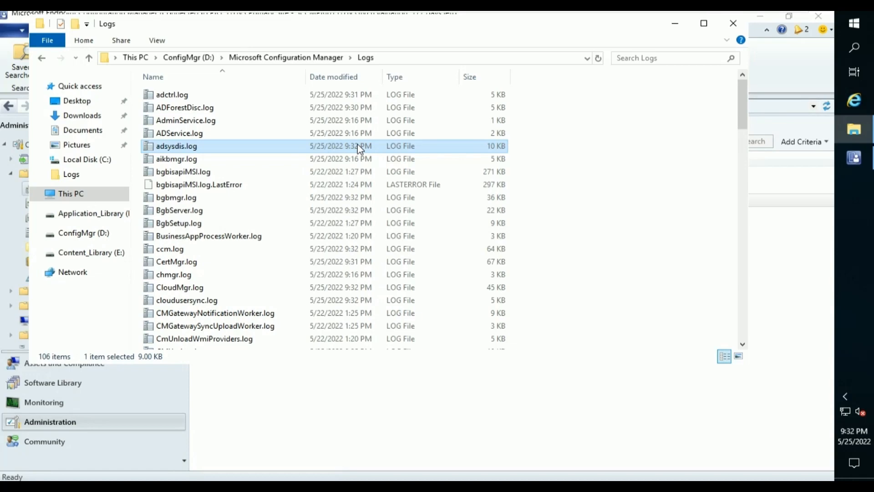
Open adsysdis.log in CMTrace full-screen and inspect the Valid Search Scope entry.
double_click(358, 145)
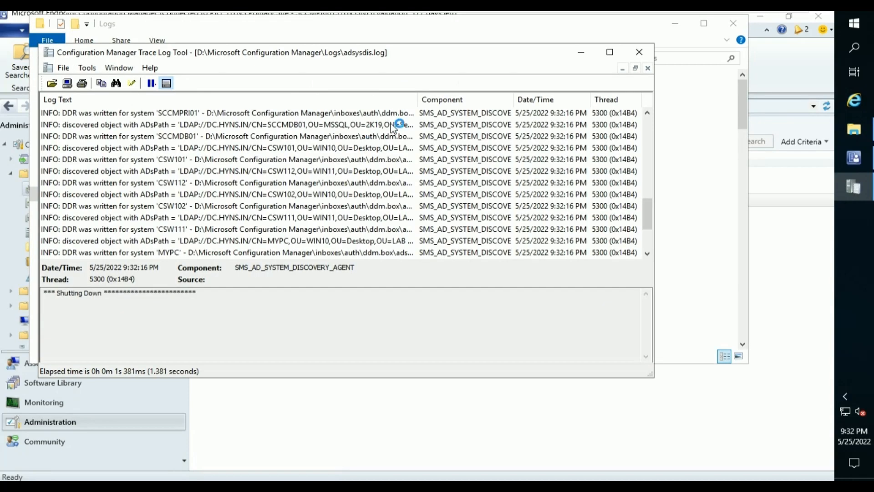
left_click(610, 52)
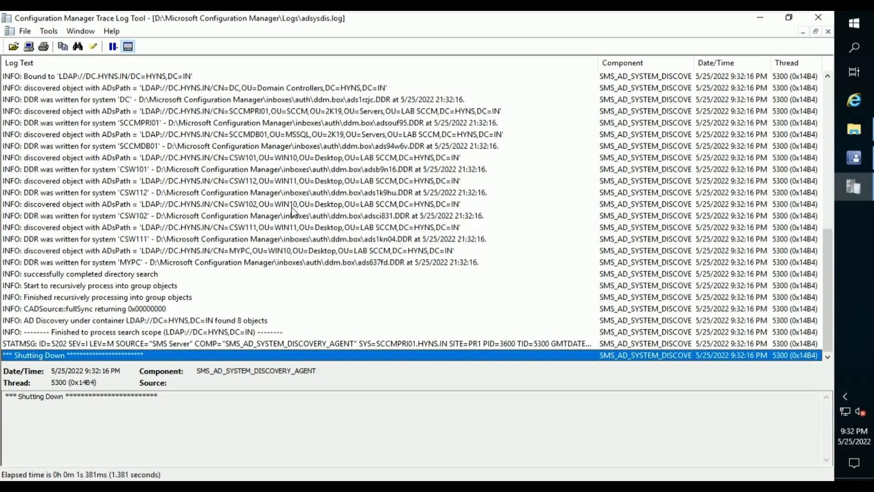
scroll(173, 108, "up", 2)
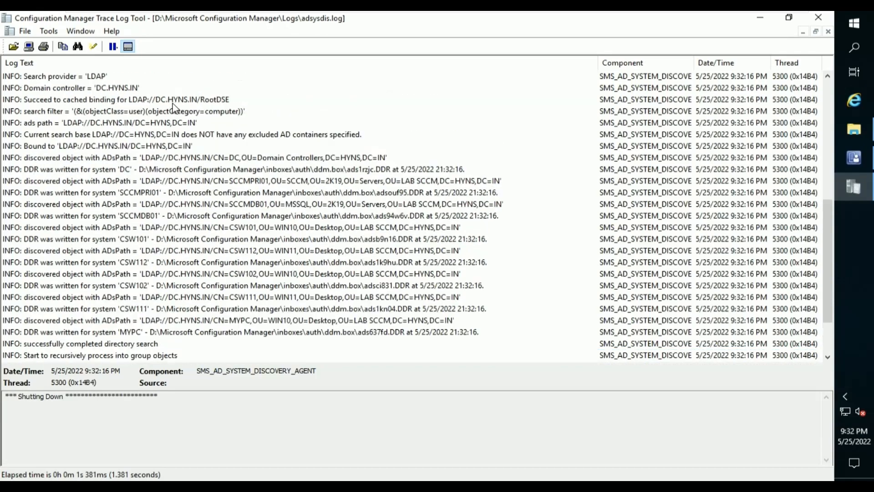
scroll(173, 108, "up", 8)
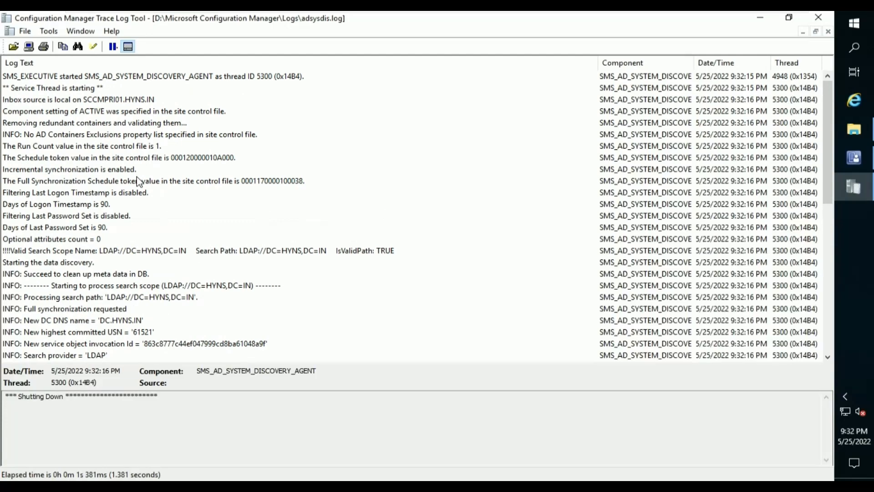
scroll(138, 181, "down", 2)
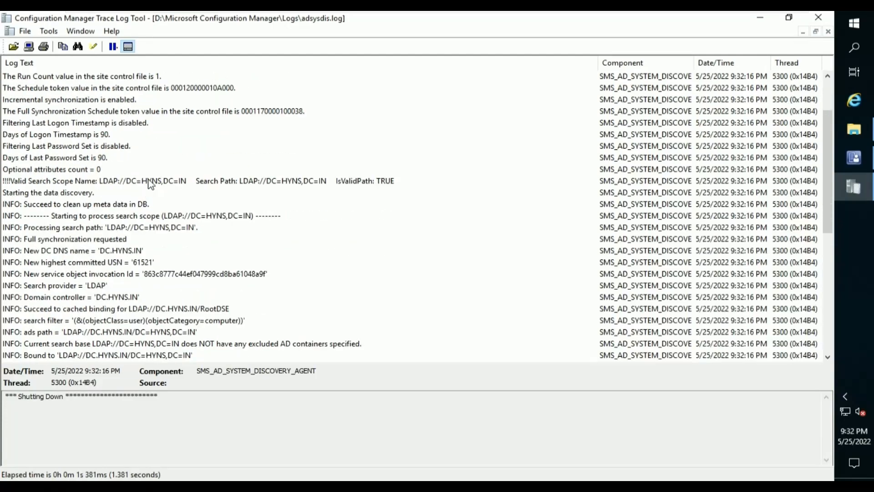
left_click(150, 182)
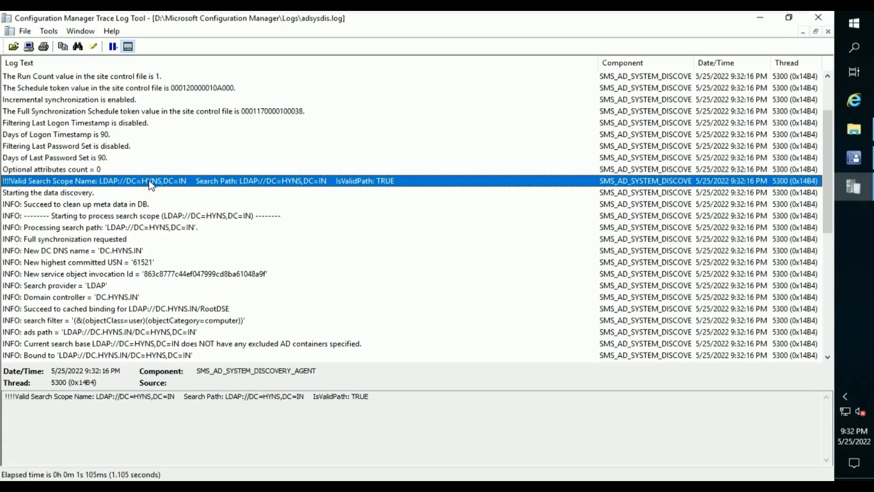
Inspect the discovery entries for Domain Controllers, SCCMPRI01, SCCMDB01, CSW101, CSW112 and CSW102.
scroll(148, 267, "down", 2)
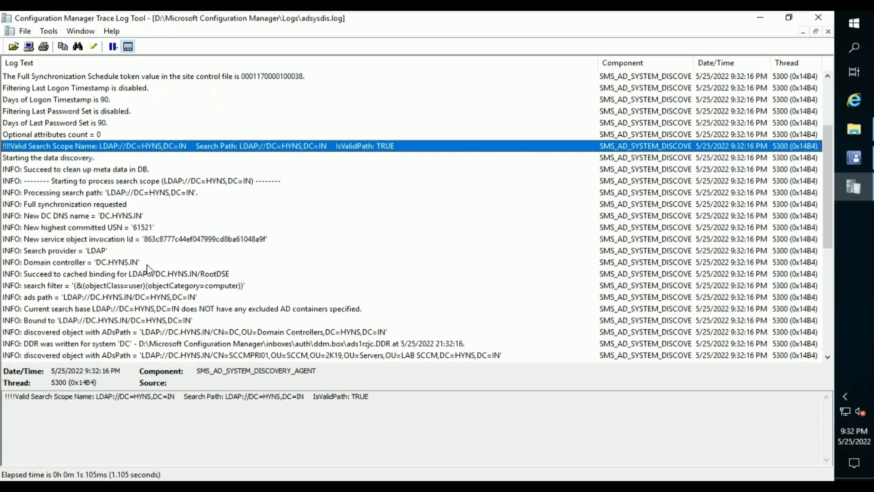
scroll(148, 269, "down", 1)
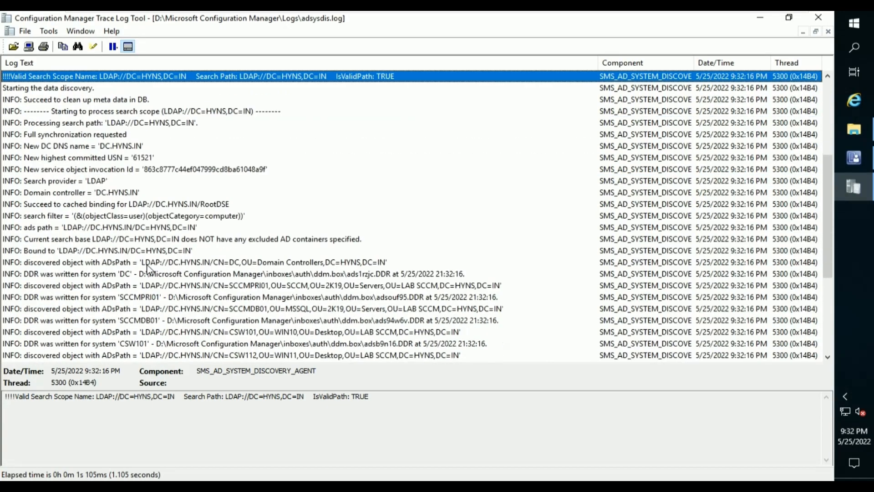
left_click(182, 263)
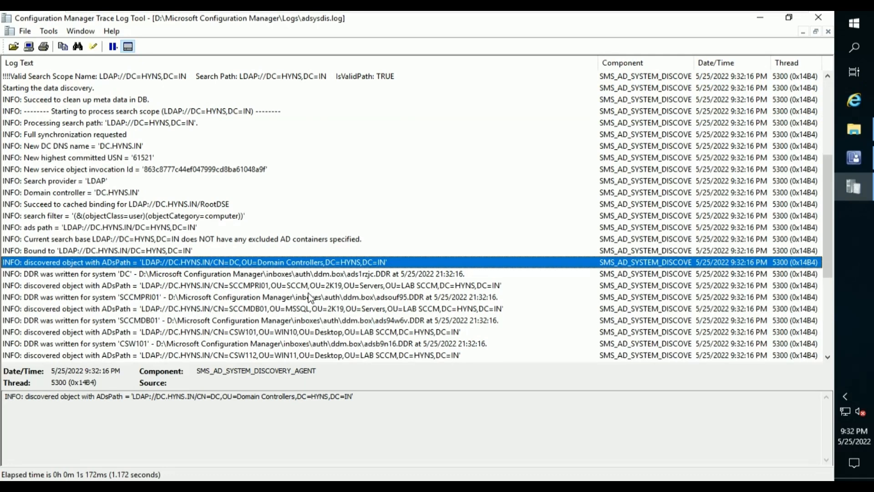
left_click(286, 287)
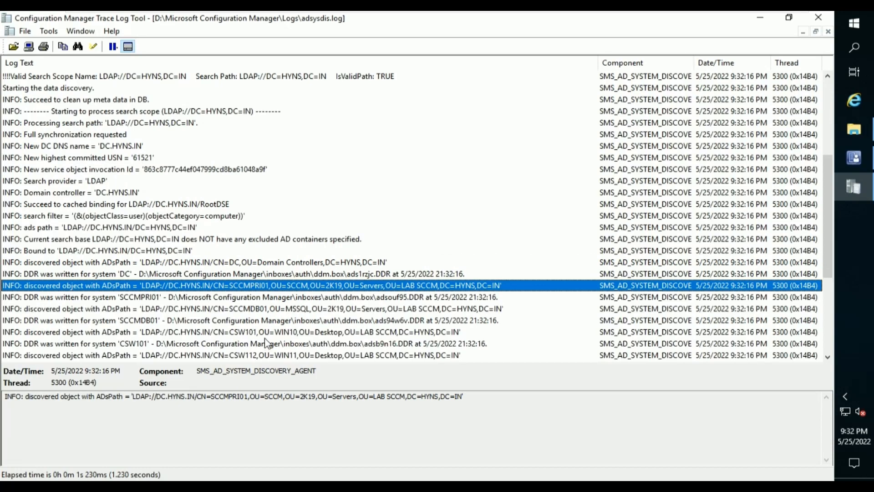
left_click(265, 310)
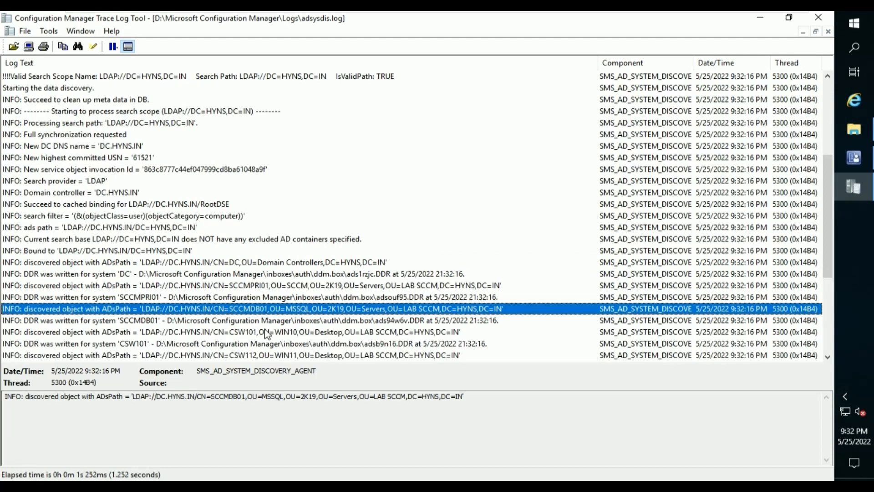
left_click(266, 333)
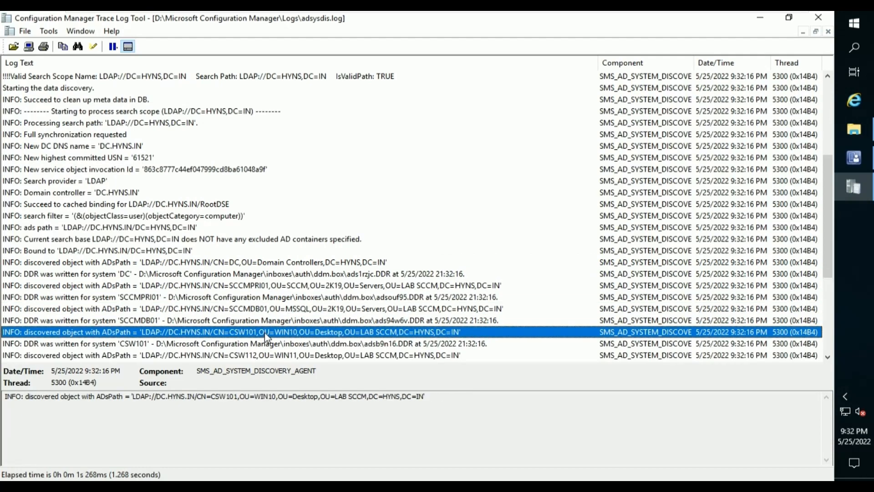
scroll(266, 339, "down", 2)
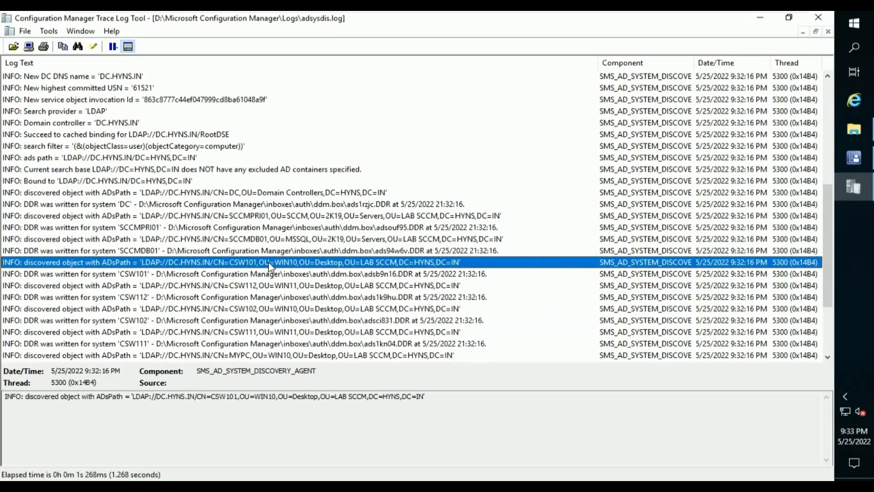
left_click(266, 286)
left_click(266, 309)
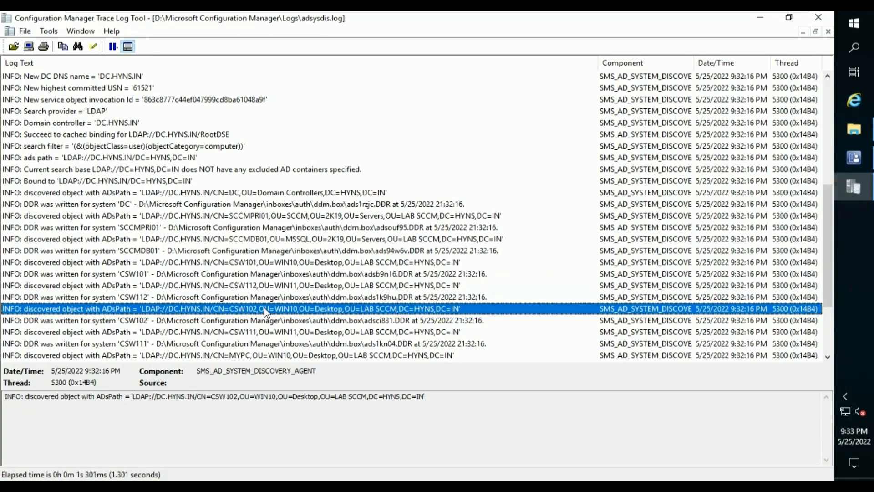
scroll(263, 336, "down", 2)
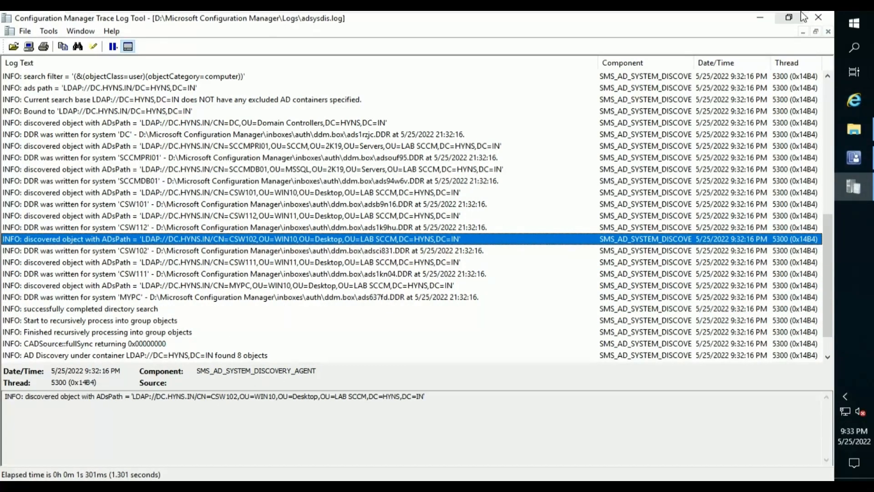
mouse_move(819, 23)
Close CMTrace and the Logs folder, then enable User Discovery with the HYNS domain container.
left_click(818, 18)
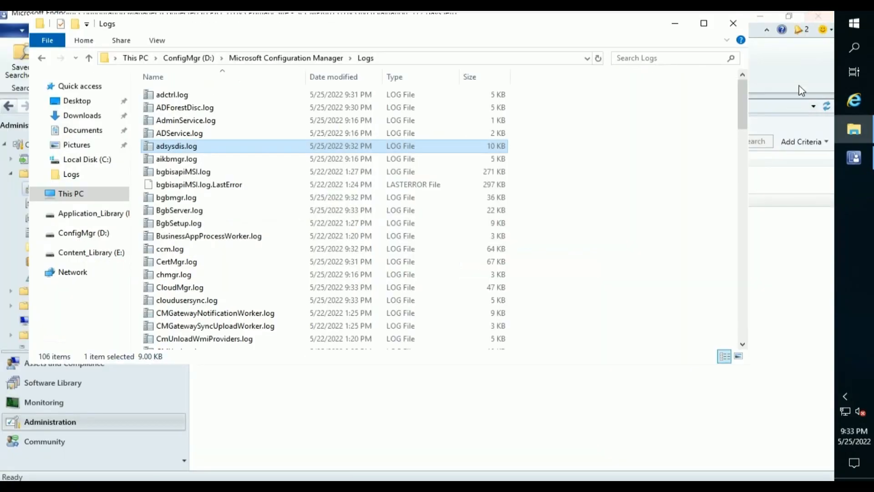
left_click(678, 24)
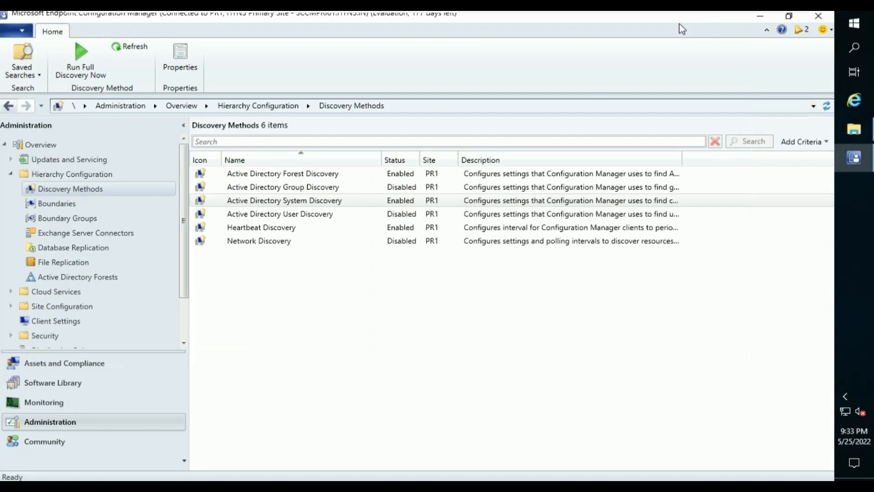
left_click(279, 215)
right_click(278, 215)
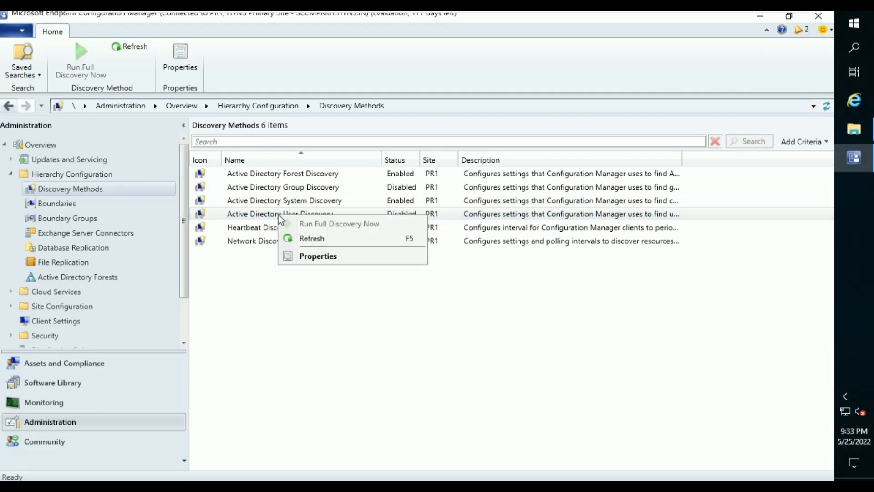
left_click(311, 258)
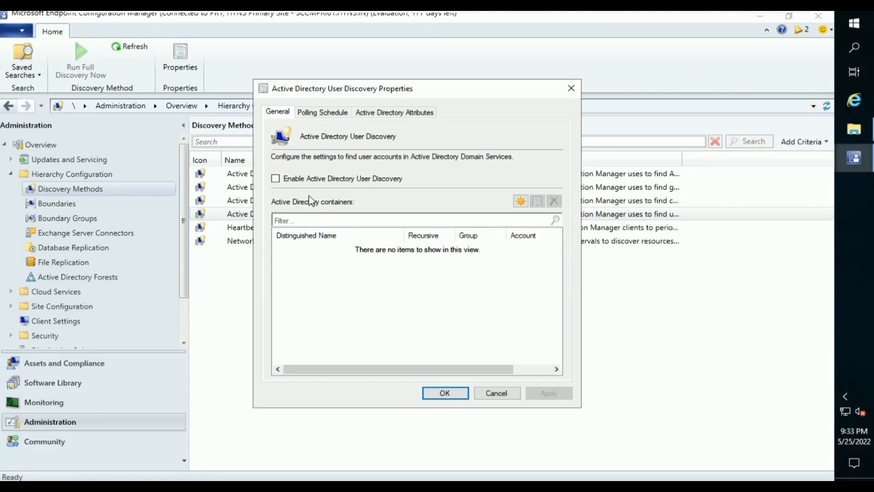
left_click(313, 181)
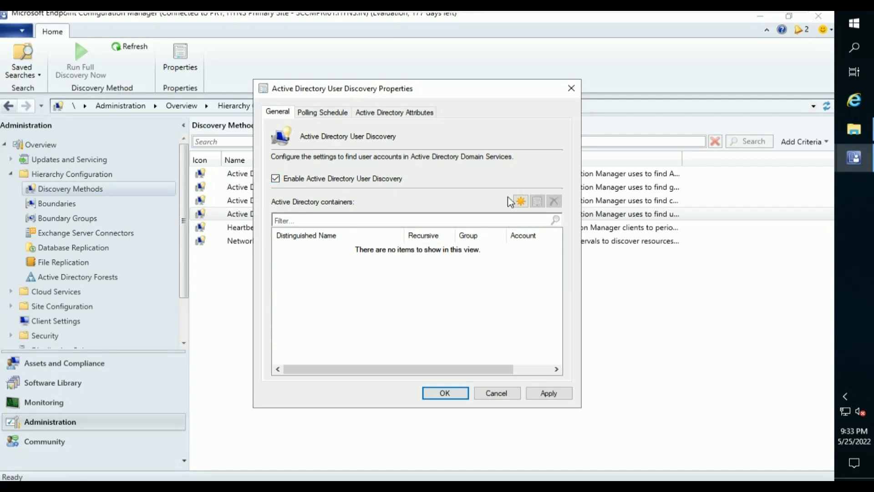
left_click(520, 201)
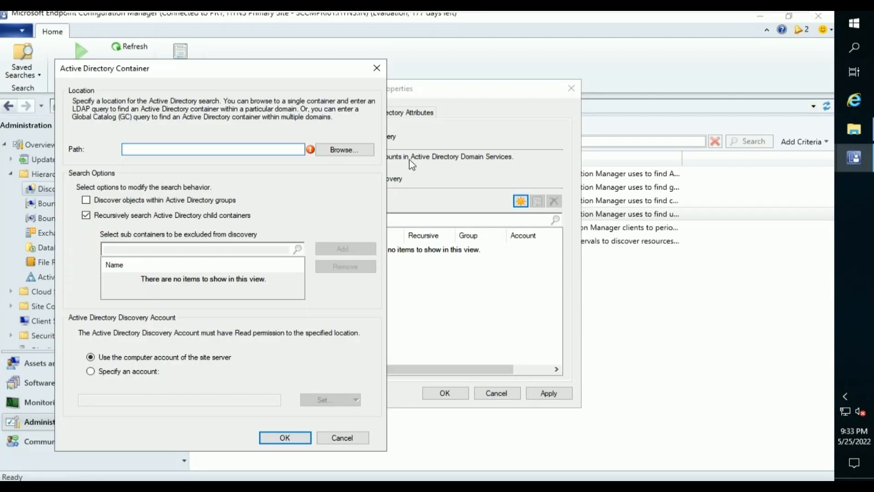
left_click(346, 150)
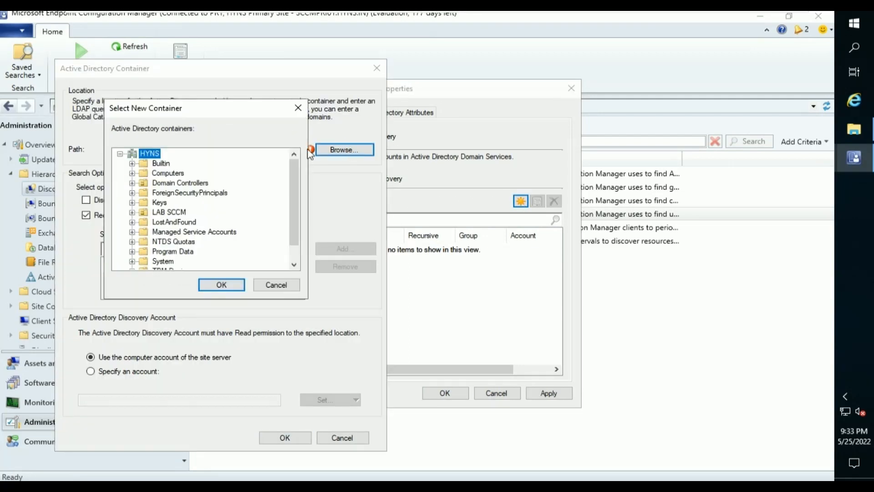
left_click(222, 285)
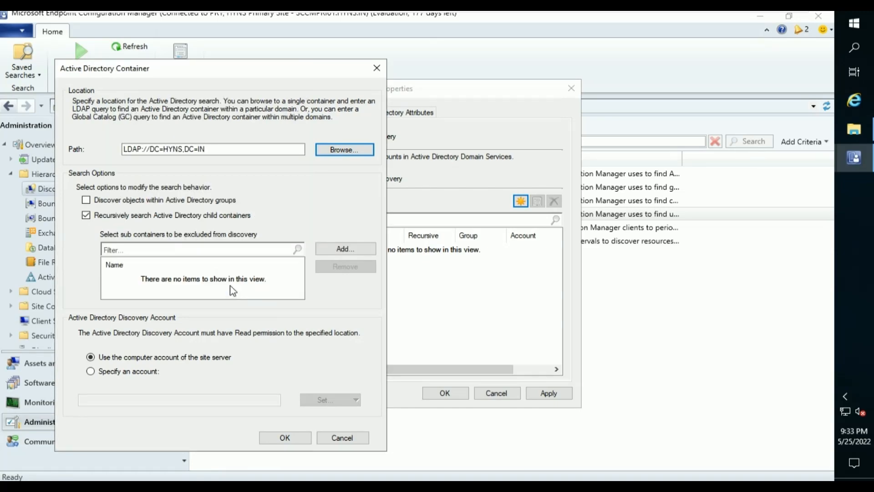
left_click(298, 436)
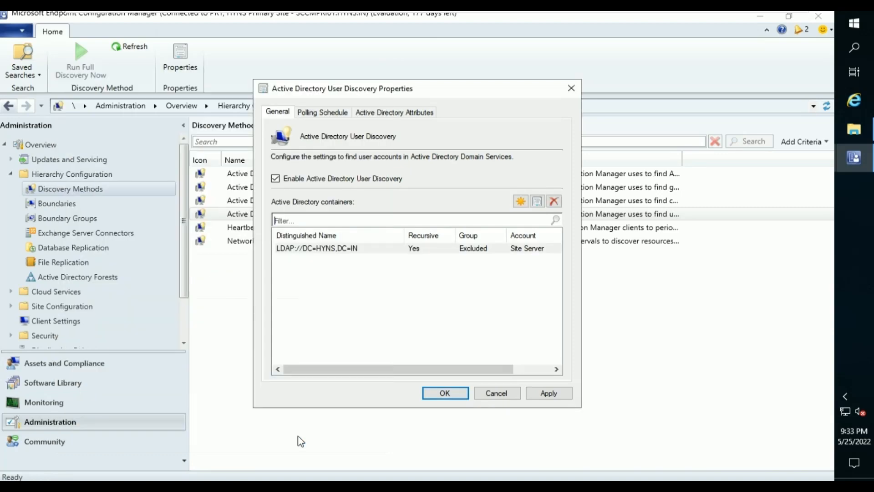
Review the user discovery schedule and attributes, apply, and request a full discovery as soon as possible.
left_click(331, 114)
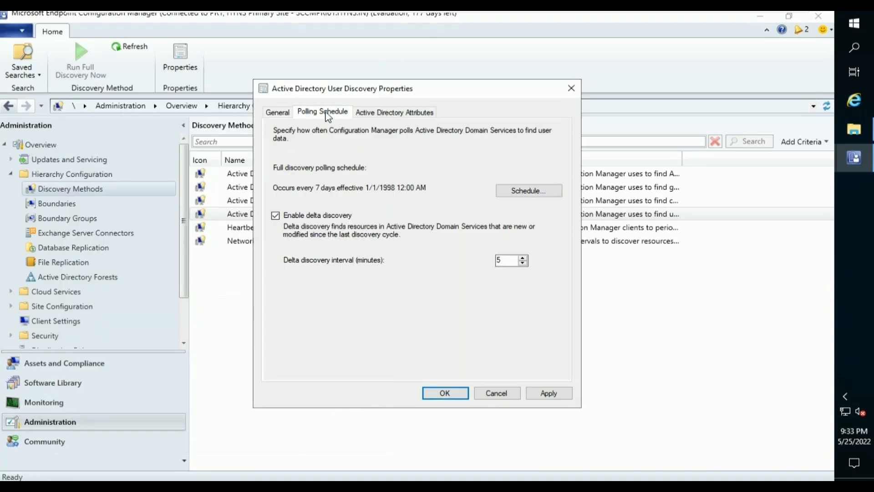
left_click(385, 118)
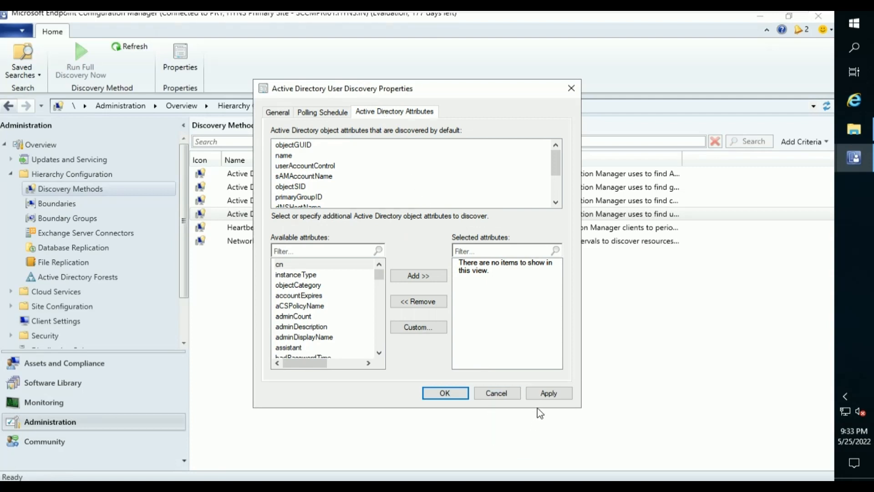
left_click(547, 395)
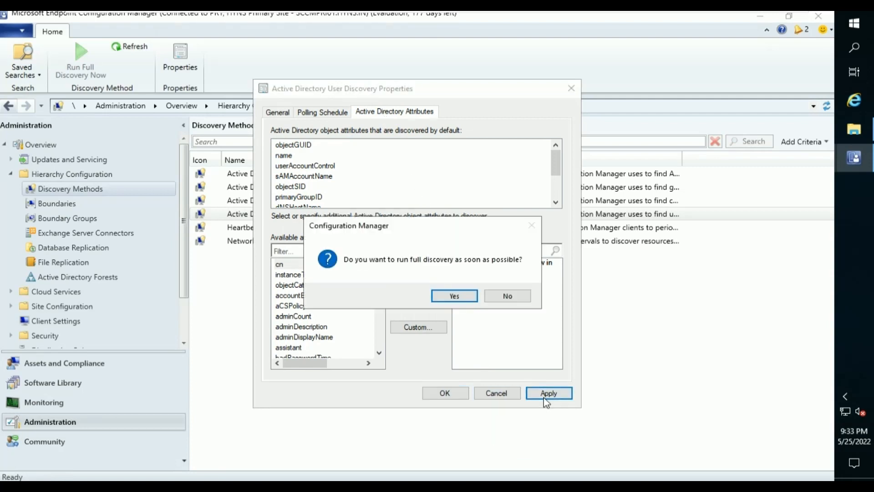
left_click(471, 297)
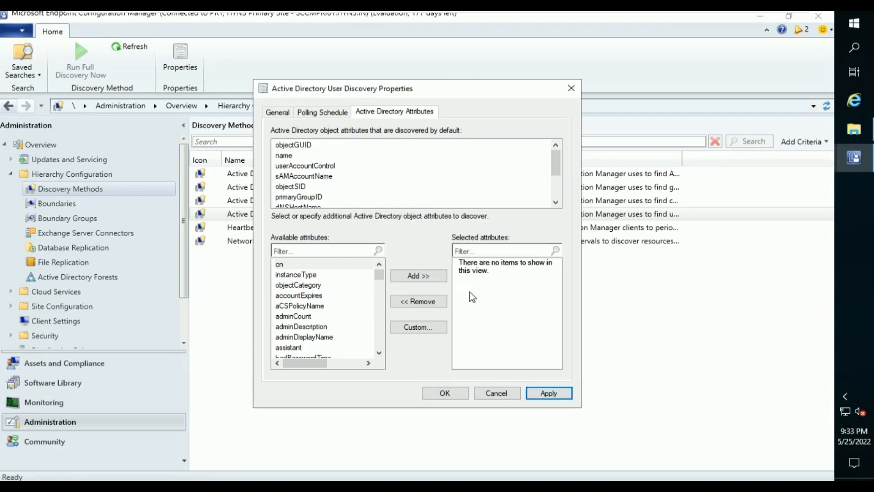
left_click(446, 393)
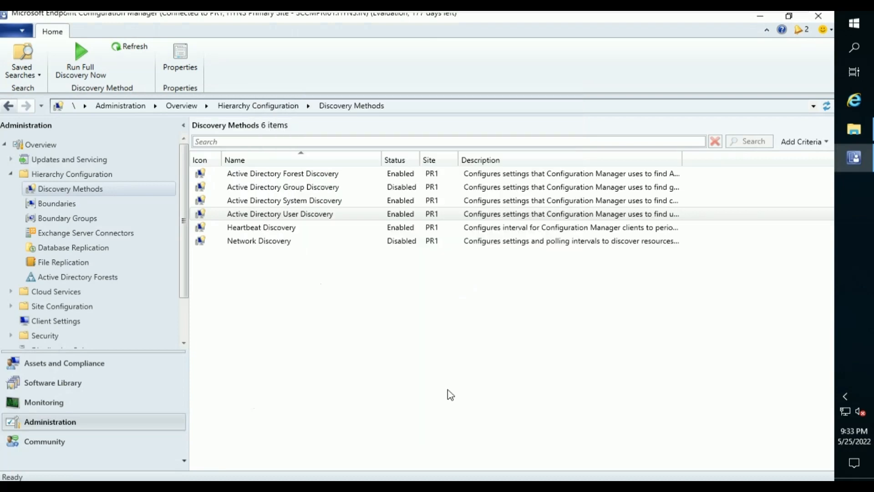
Turn on Active Directory Group Discovery in its properties.
left_click(309, 187)
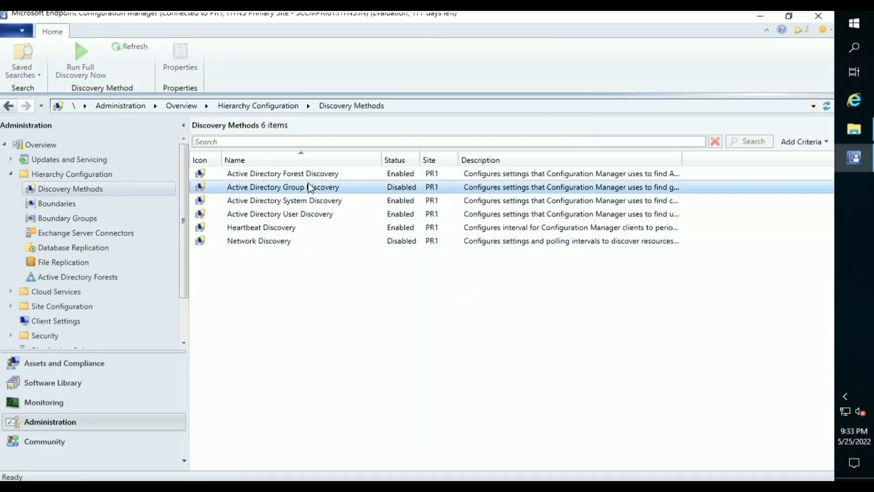
right_click(310, 188)
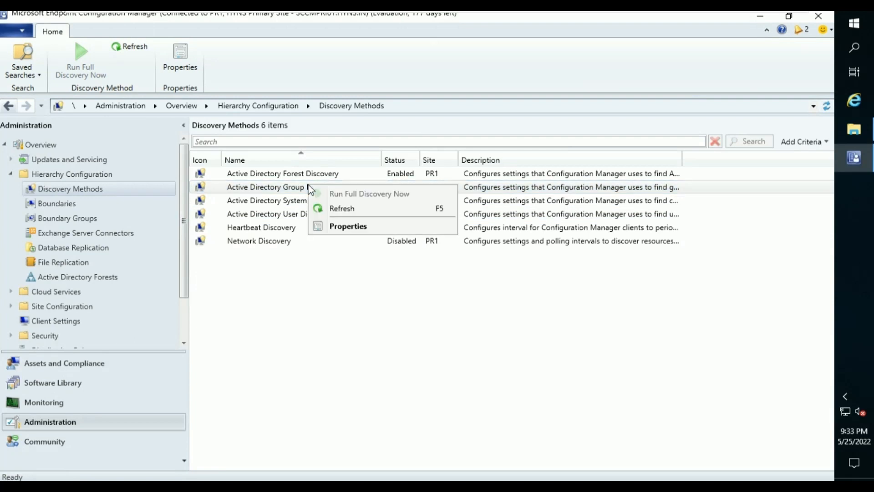
left_click(373, 228)
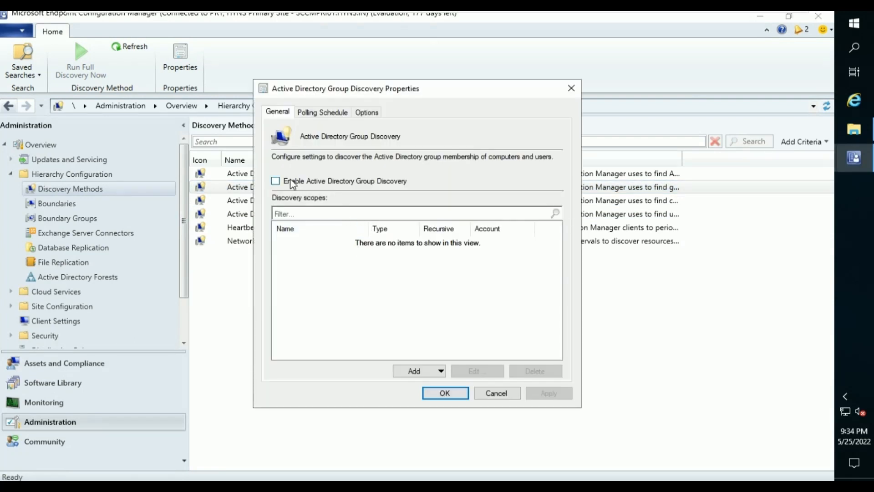
left_click(292, 182)
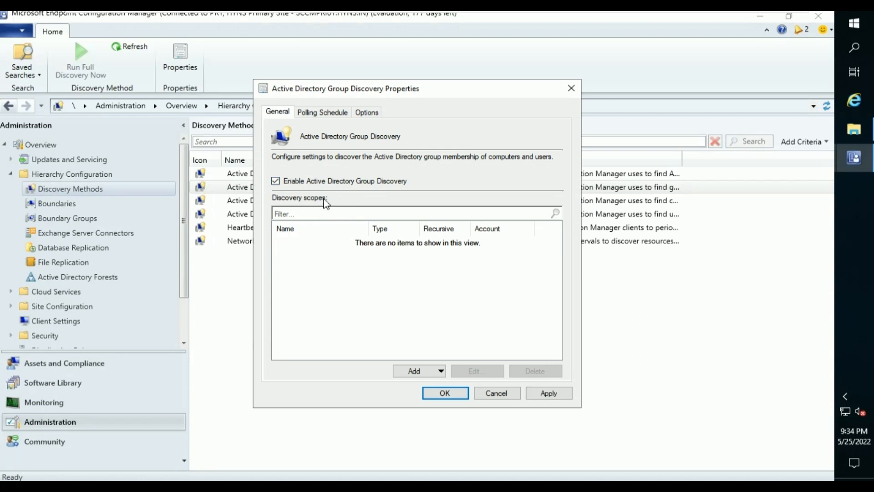
Add a location scope named 'AD GRP Location' pointing to the HYNS domain root.
left_click(440, 372)
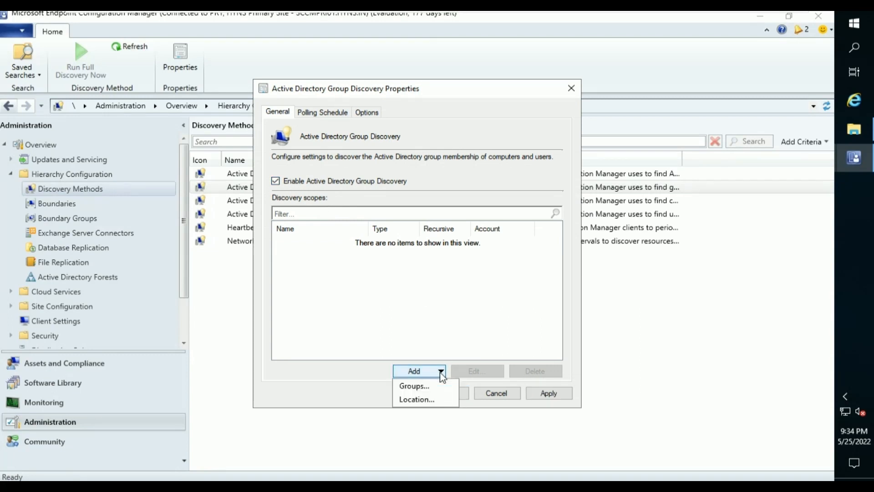
left_click(436, 399)
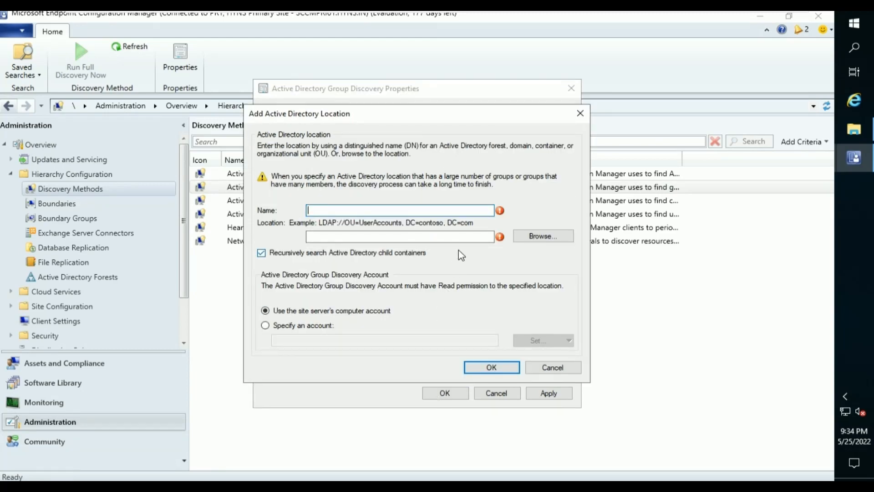
type("AD GRP")
left_click(542, 238)
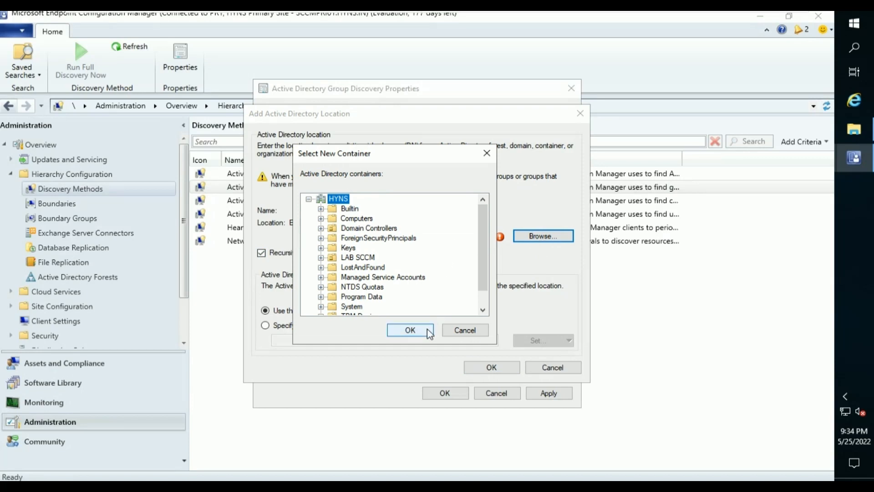
left_click(410, 330)
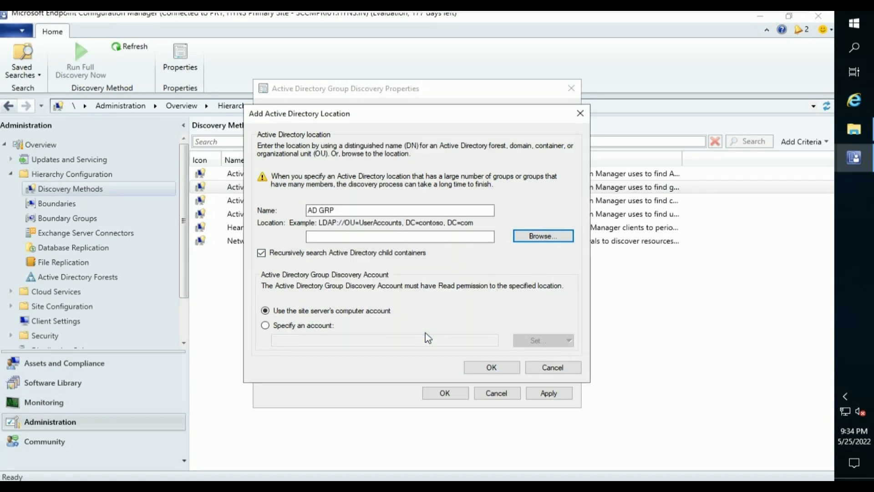
left_click(367, 212)
type("Lo")
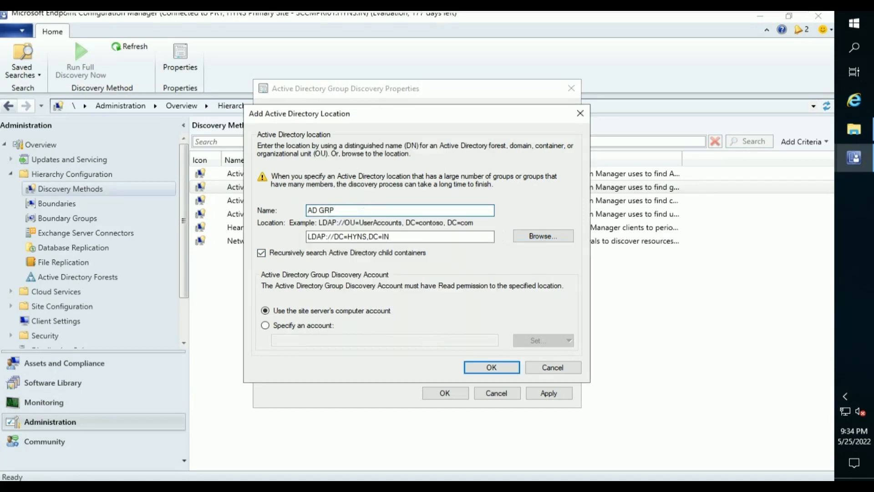
type("cation")
left_click(493, 367)
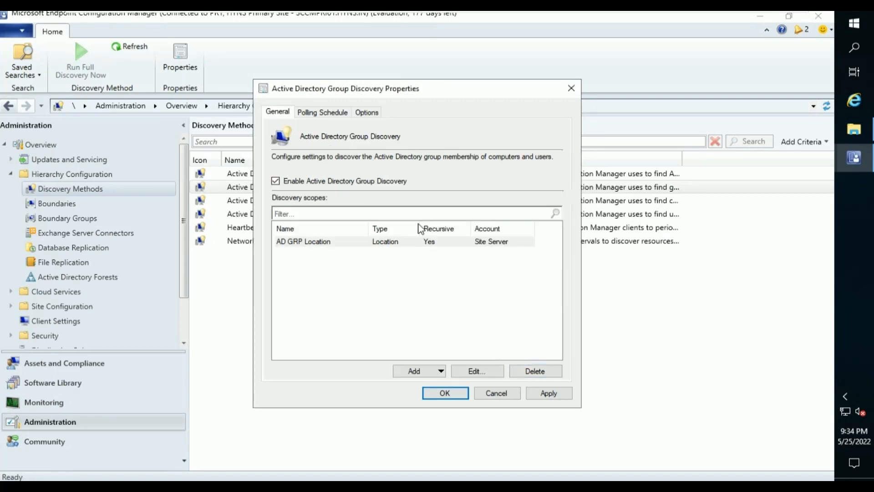
Review the group discovery schedule and options, apply, and request a full discovery as soon as possible.
left_click(337, 113)
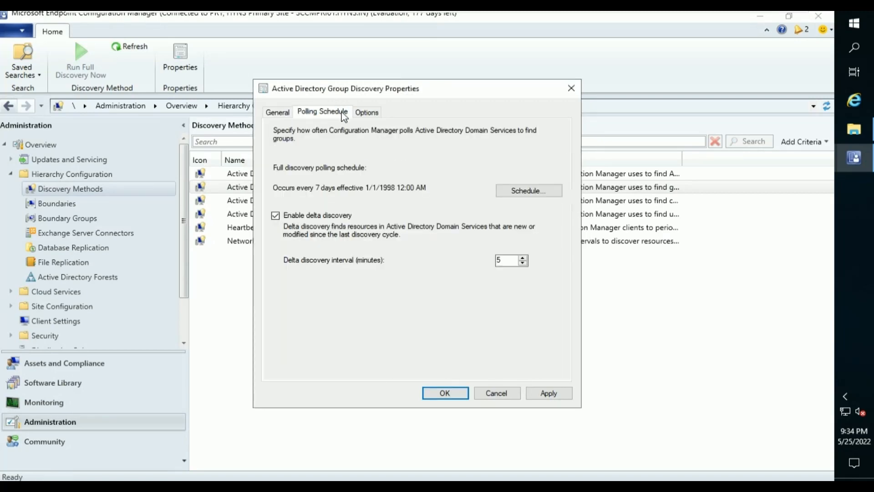
left_click(375, 117)
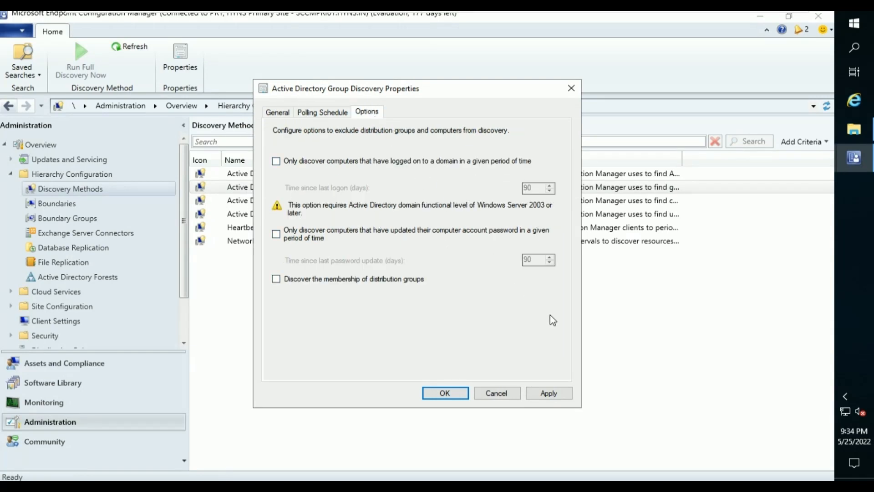
left_click(566, 401)
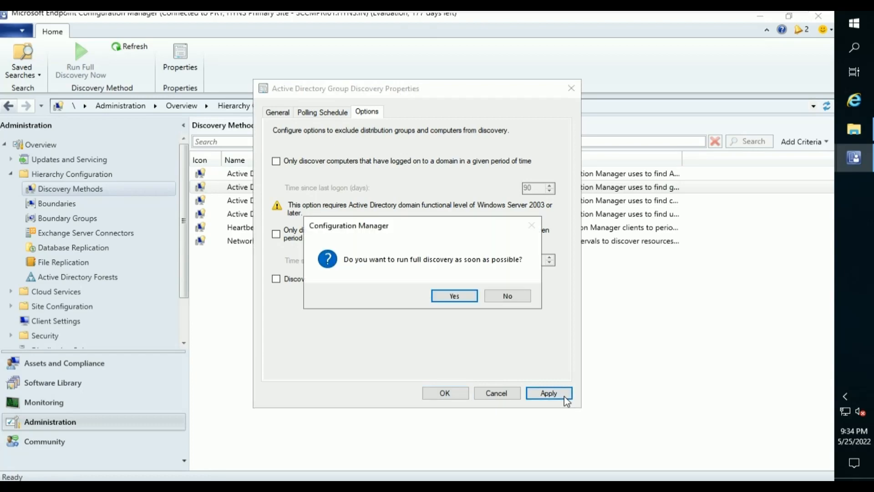
left_click(472, 300)
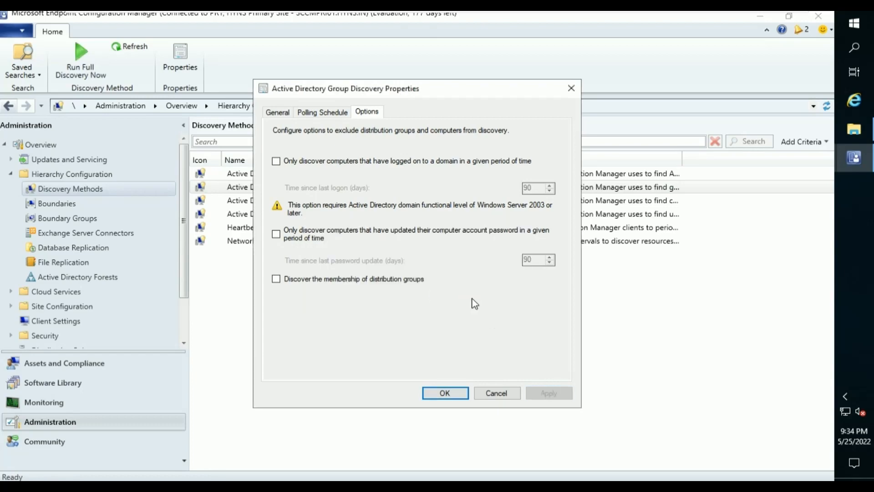
left_click(464, 394)
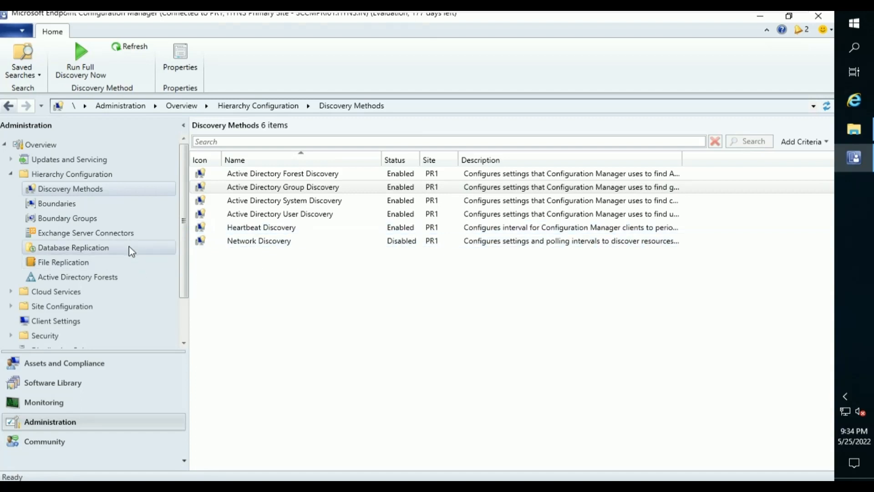
Start a new boundary described as 'LAB Servers' with type IP address range.
left_click(126, 212)
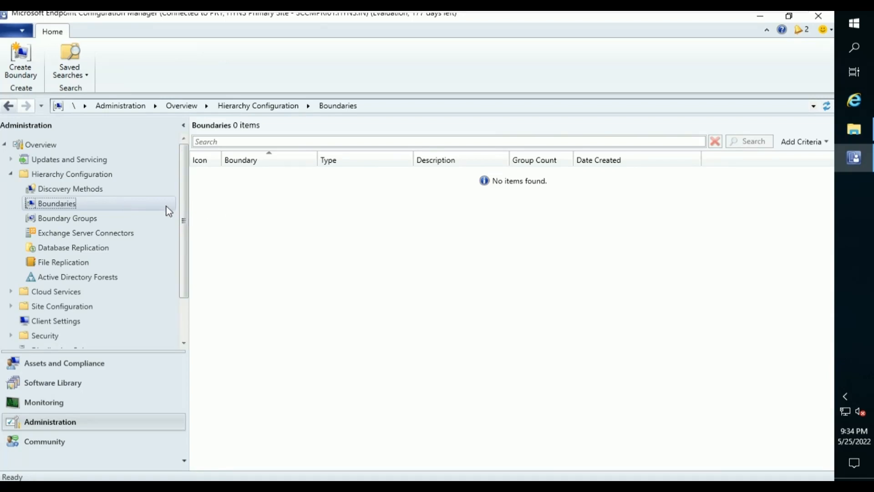
right_click(275, 211)
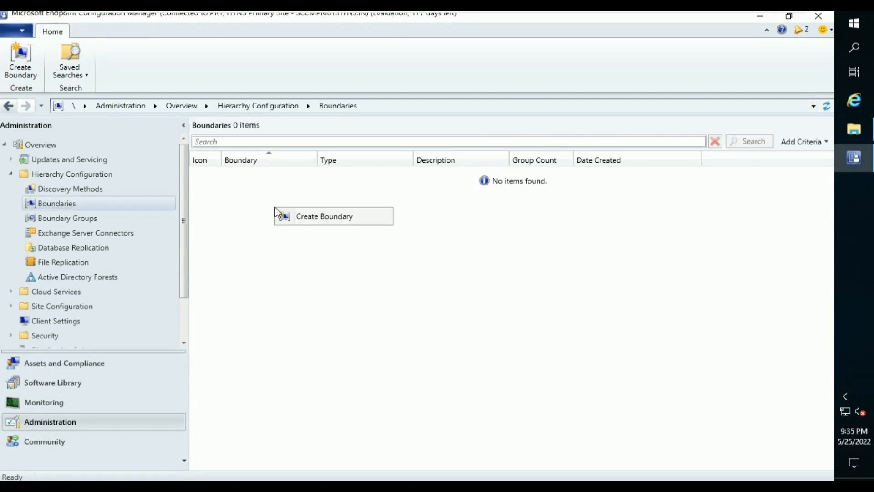
left_click(299, 218)
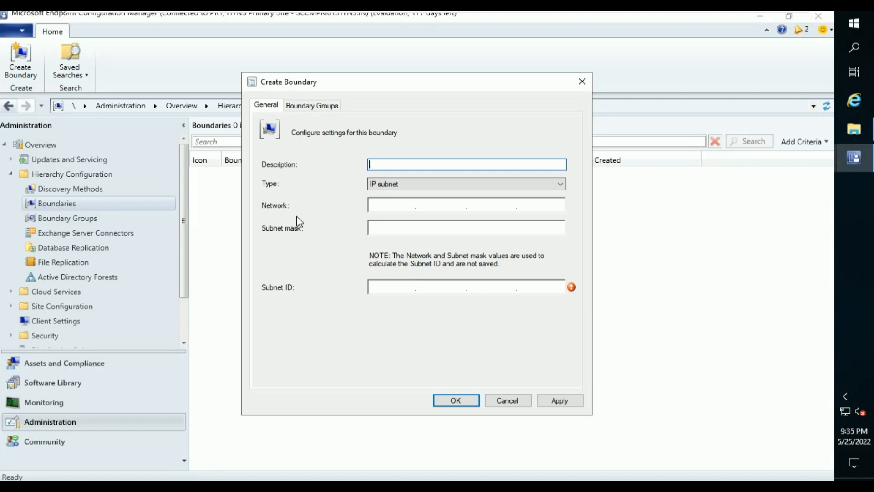
type("LAB Servers")
left_click(377, 184)
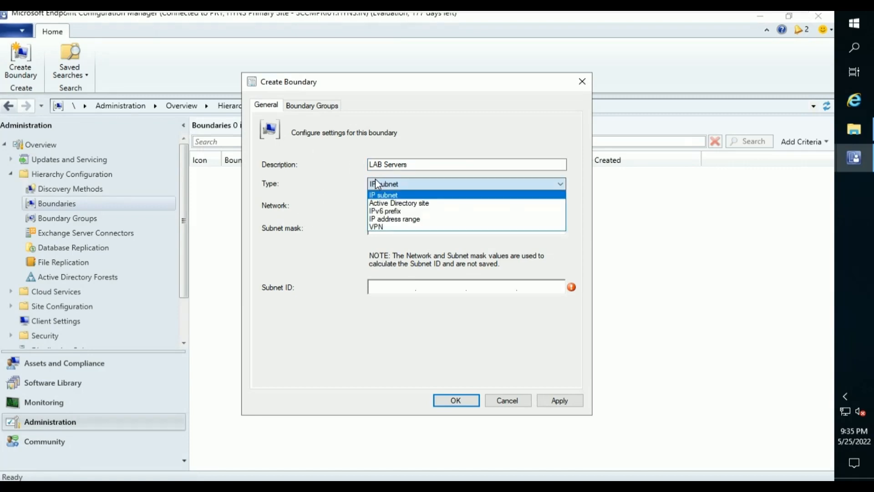
left_click(388, 219)
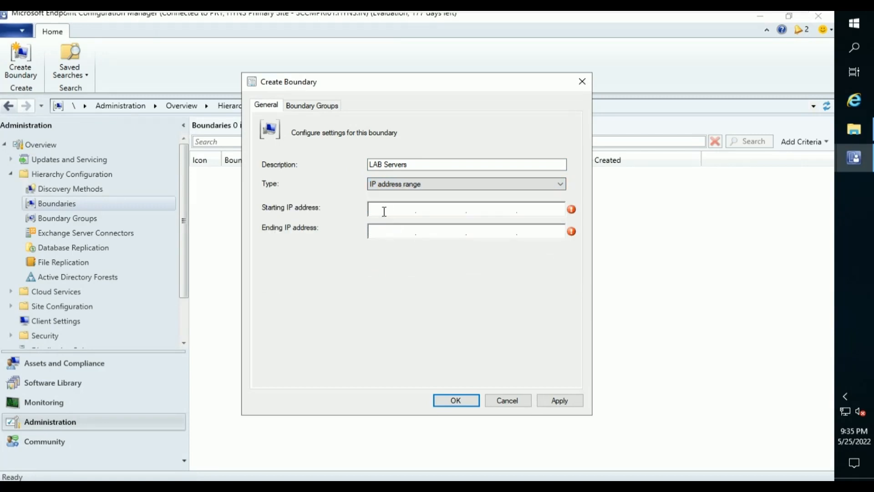
Enter the range 192.168.0.100 to 192.168.0.125 and save the boundary.
left_click(385, 210)
type("192.1")
type("68")
type("0")
type(".100")
type("19216")
type("80.")
type("25")
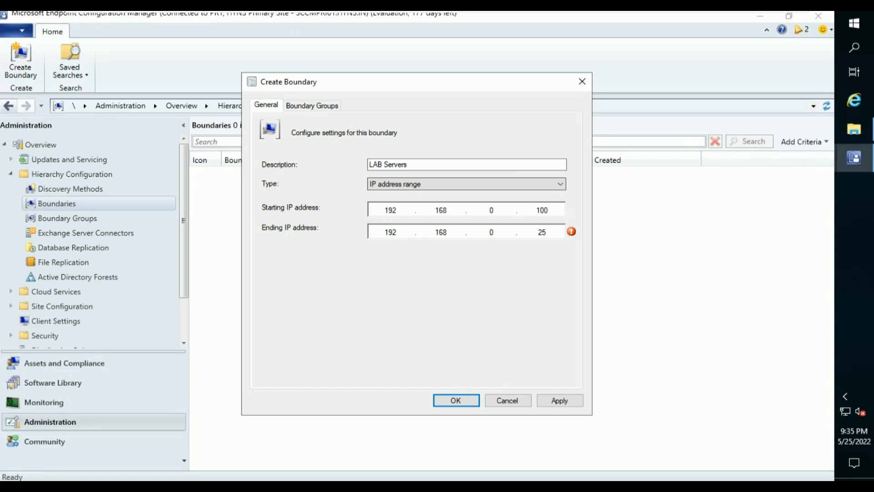
key("Left")
key("Left")
type("1")
left_click(551, 405)
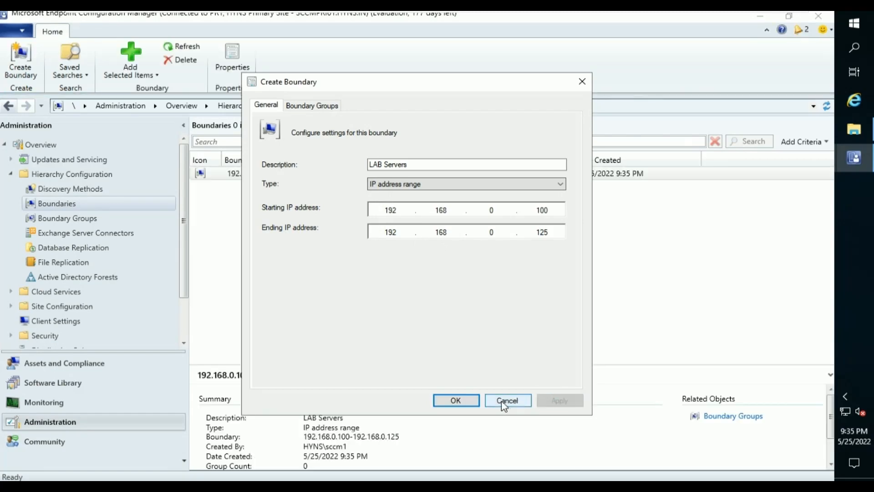
left_click(470, 402)
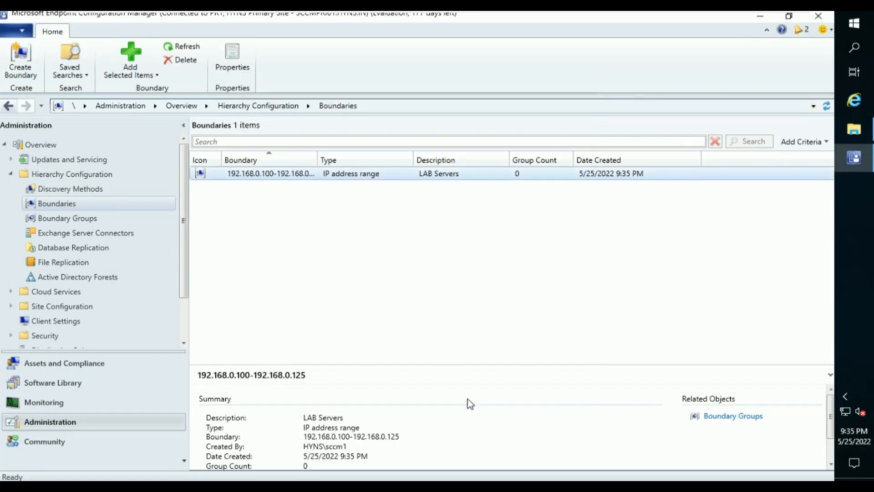
Create a second boundary, LAB Desktop, covering IP range 192.168.0.230–192.168.0.255.
right_click(240, 225)
left_click(256, 233)
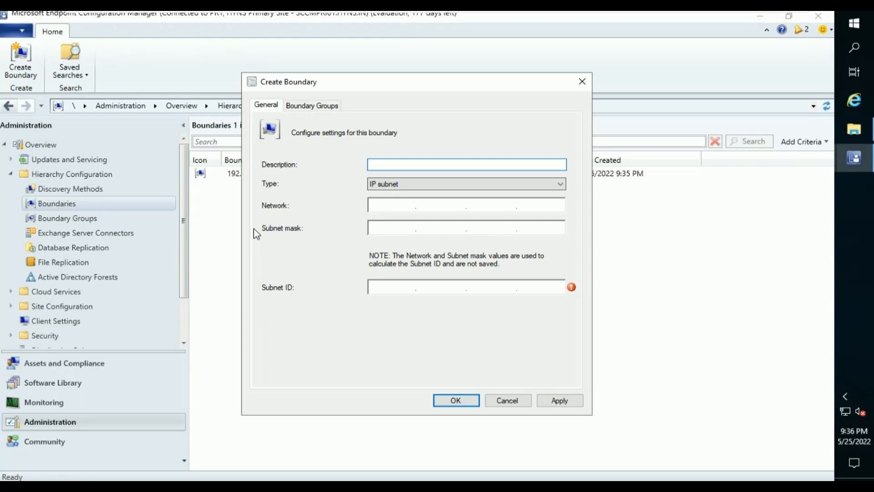
type("L")
type("AB W")
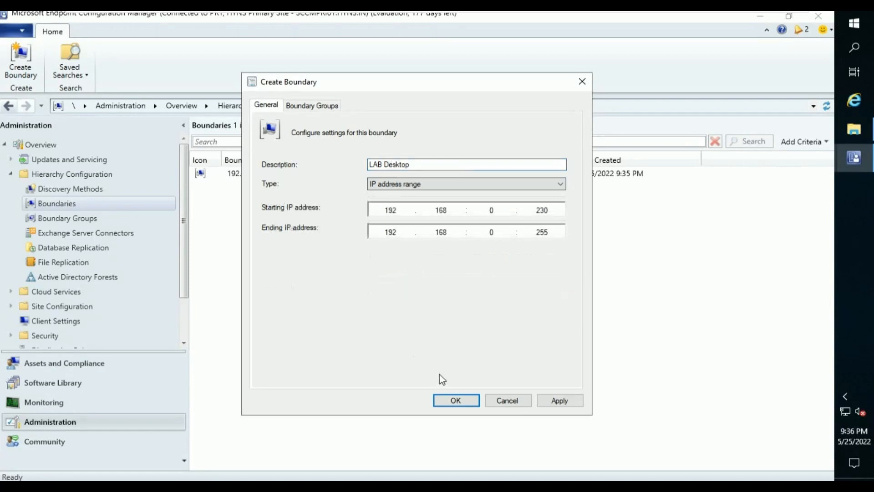
left_click(457, 401)
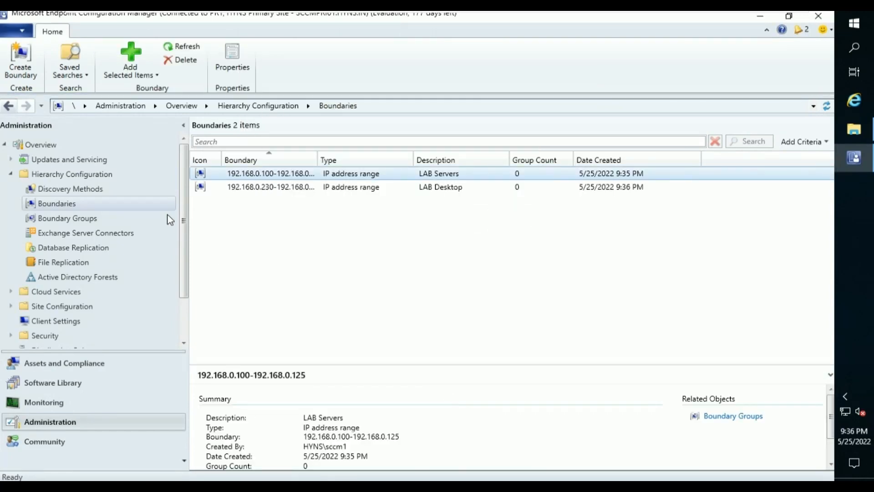
Start a new boundary group named 'LAB Site Assignment' from the Boundary Groups list.
left_click(86, 220)
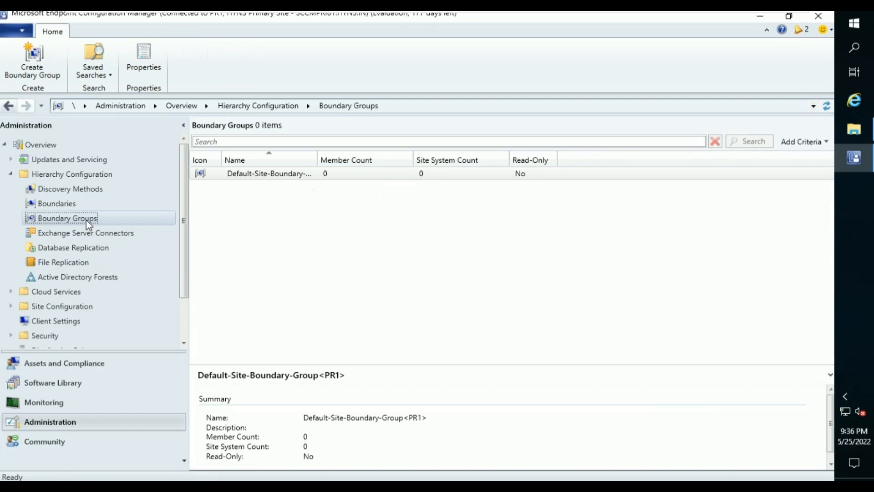
right_click(86, 220)
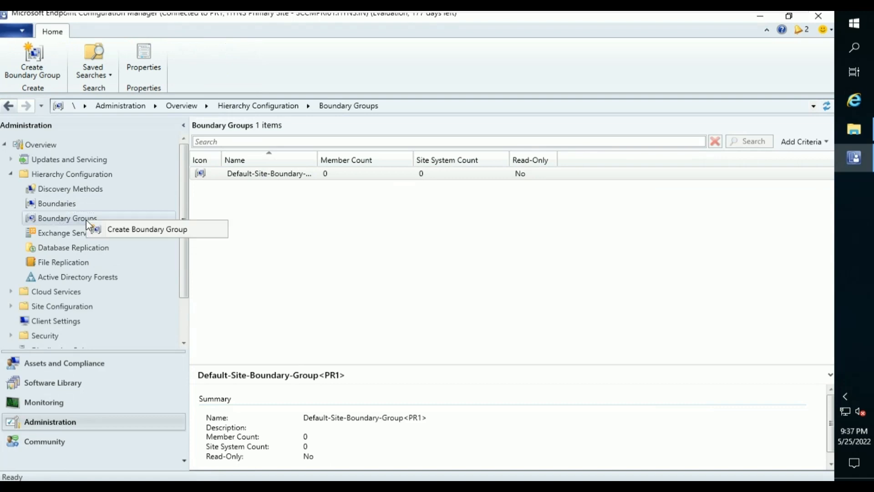
left_click(122, 231)
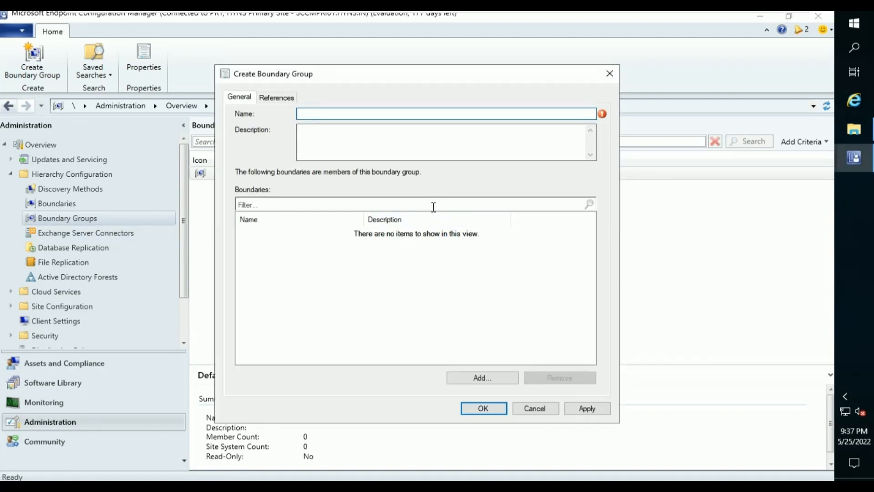
type("LAB Site Assignment")
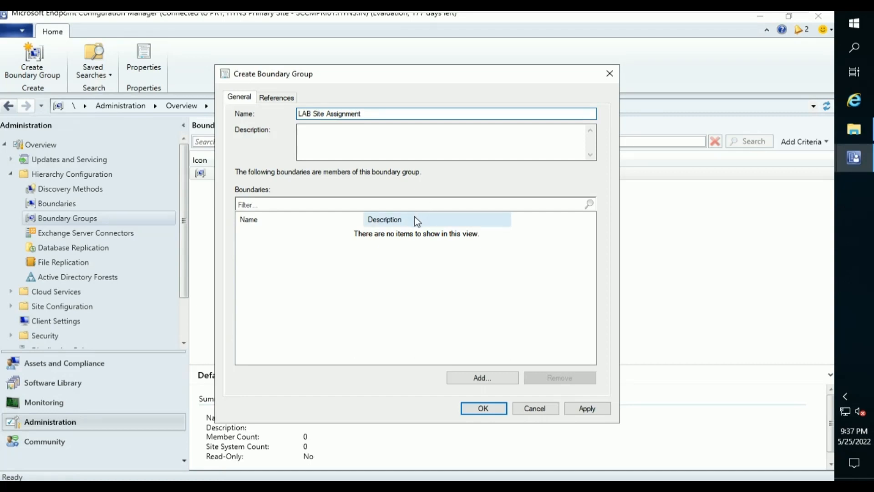
Add the 192.168.0.100–125 and 192.168.0.230–255 boundaries to the group.
left_click(482, 378)
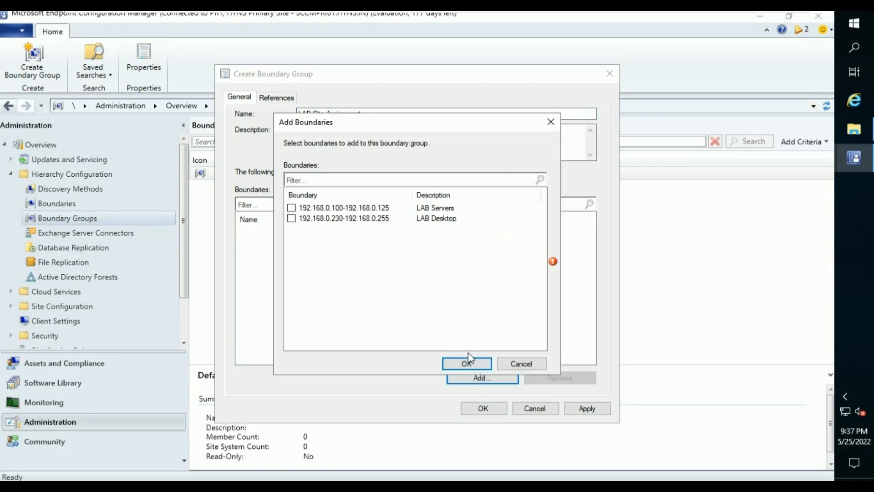
left_click(291, 208)
left_click(292, 219)
left_click(467, 363)
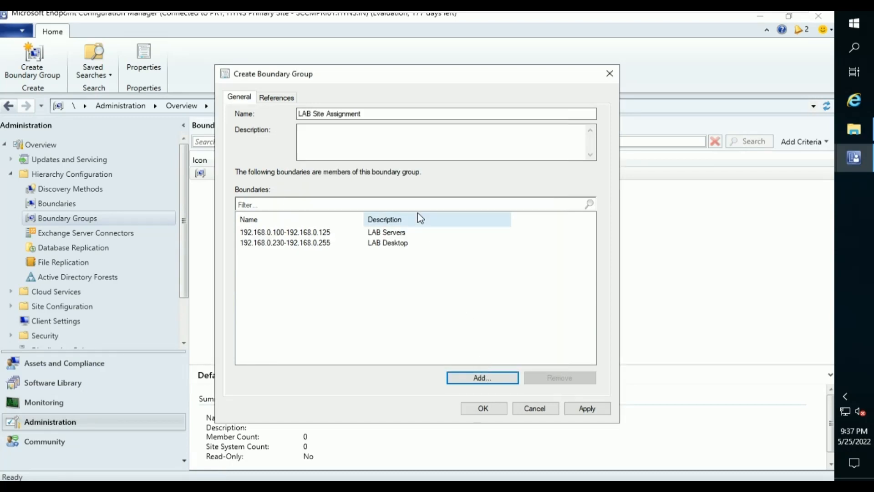
Enable site assignment for the group on References, then apply and close it.
left_click(269, 100)
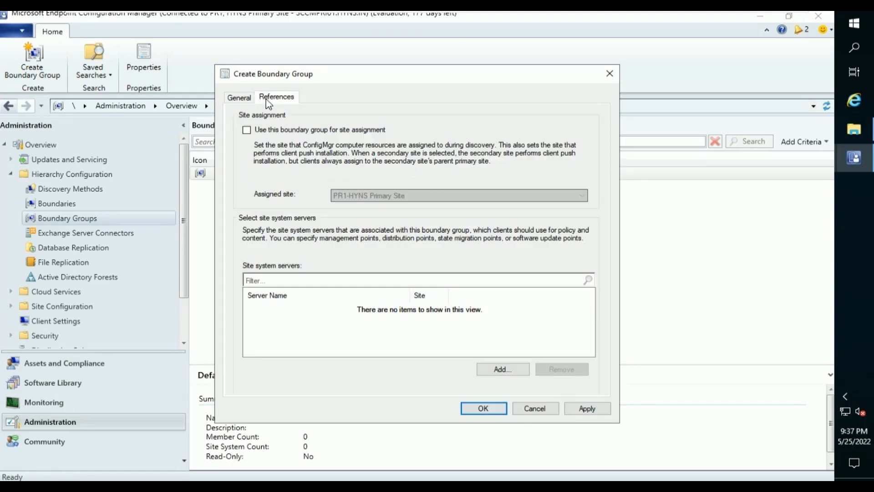
left_click(277, 131)
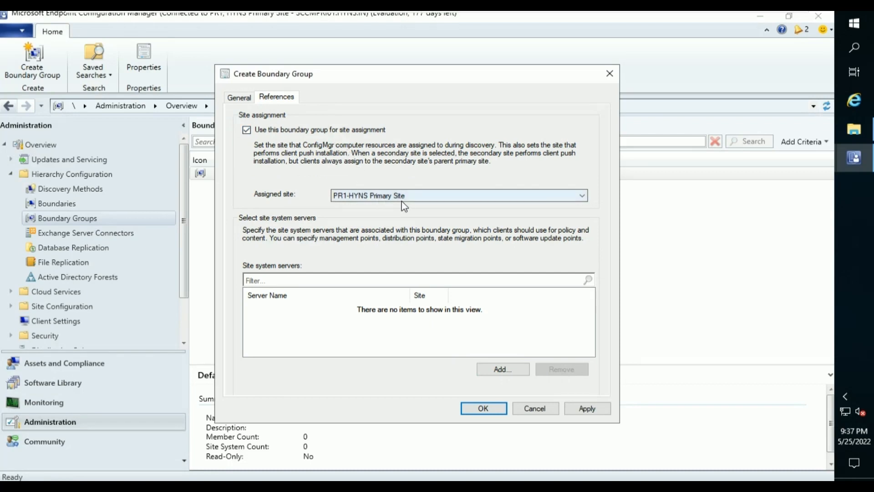
left_click(577, 409)
left_click(483, 409)
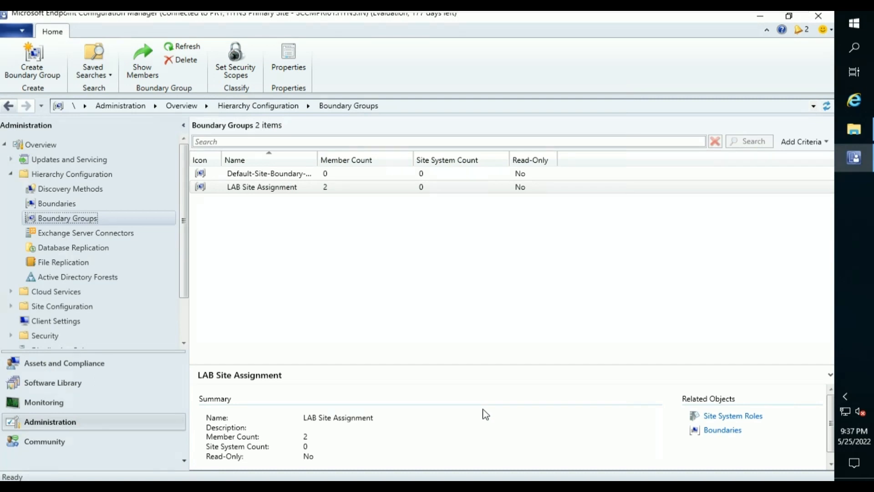
Create boundary group 'LAB DP Assignment' containing the LAB Servers boundary and apply it.
right_click(216, 227)
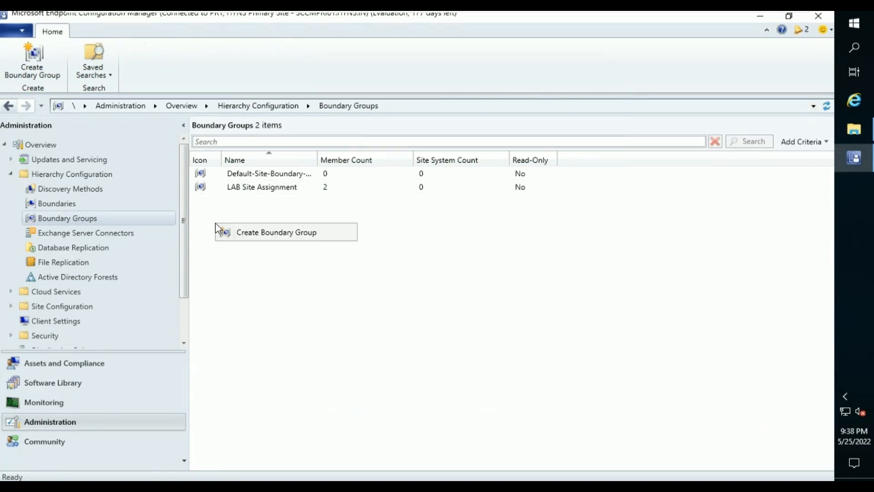
left_click(251, 237)
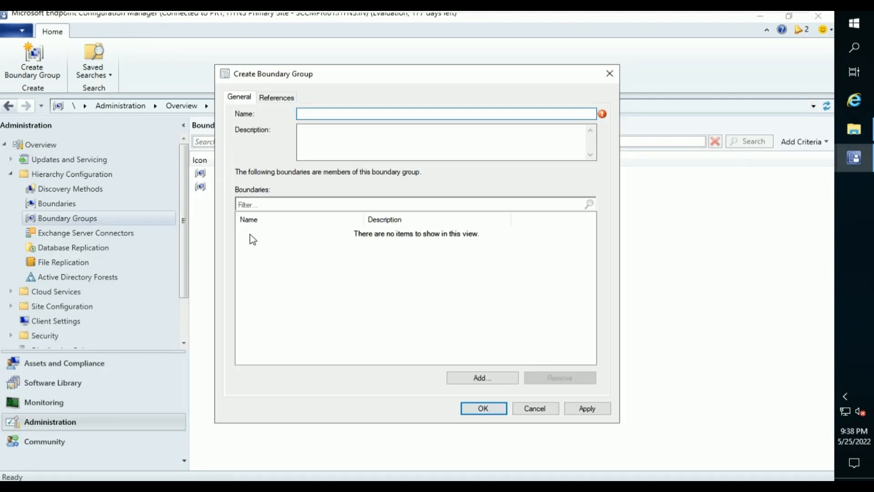
type("LAB DP Assignment")
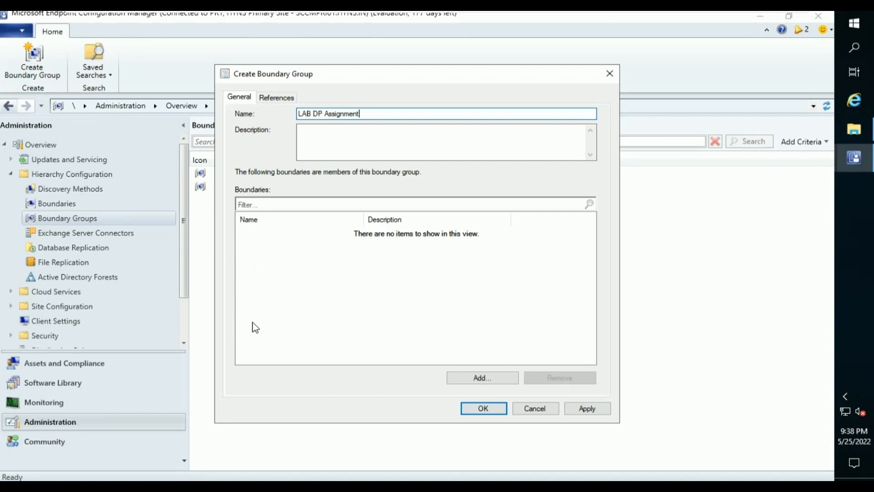
left_click(483, 378)
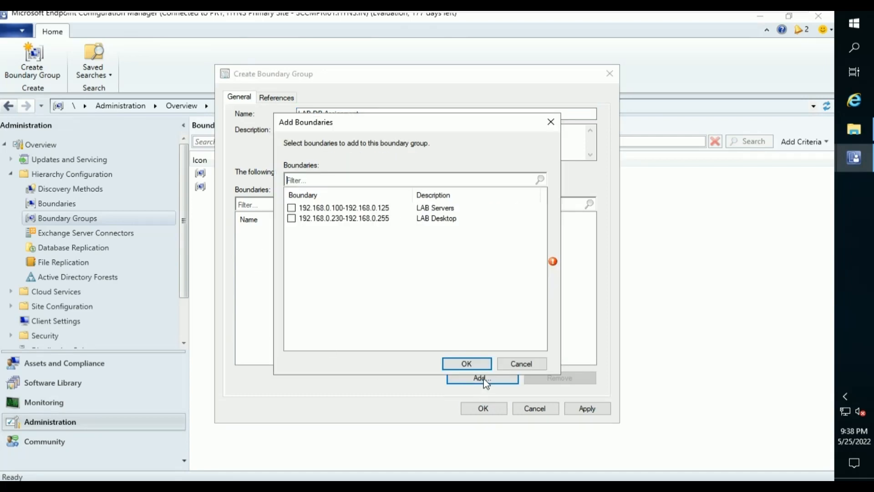
left_click(291, 208)
left_click(451, 364)
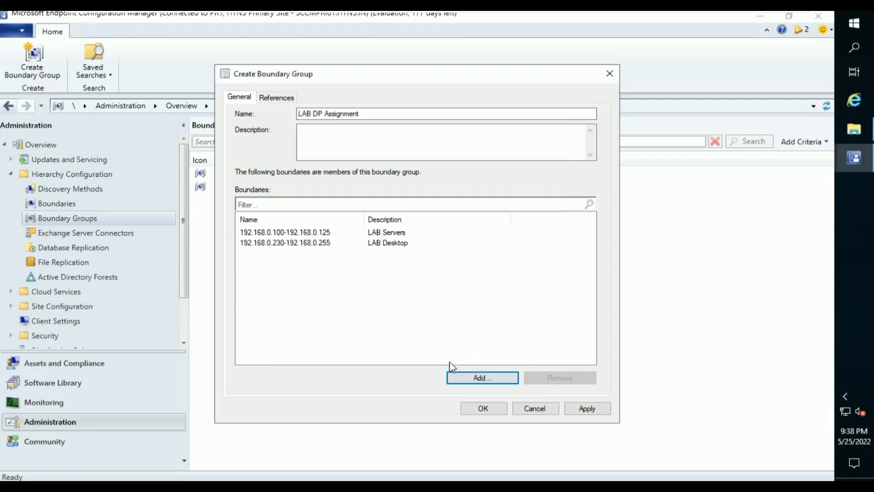
left_click(584, 409)
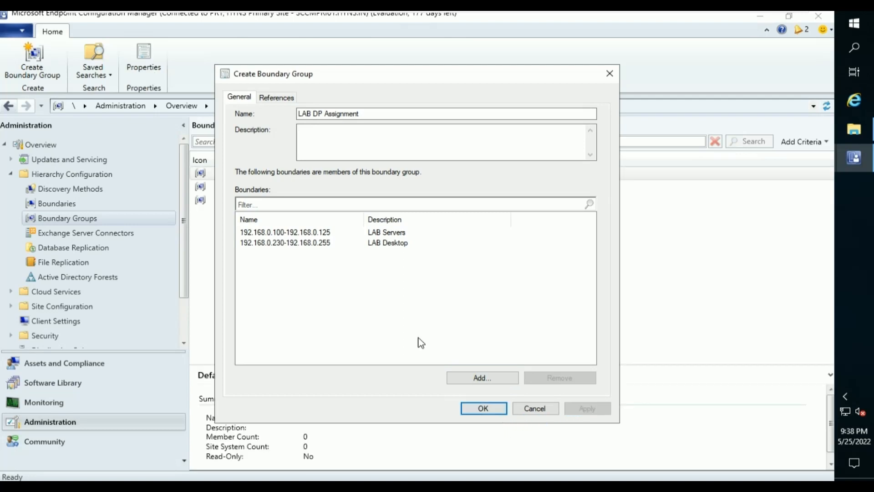
Add \\SCCMPRI01.HYNS.IN as the group's site system server, then apply and finish.
left_click(285, 98)
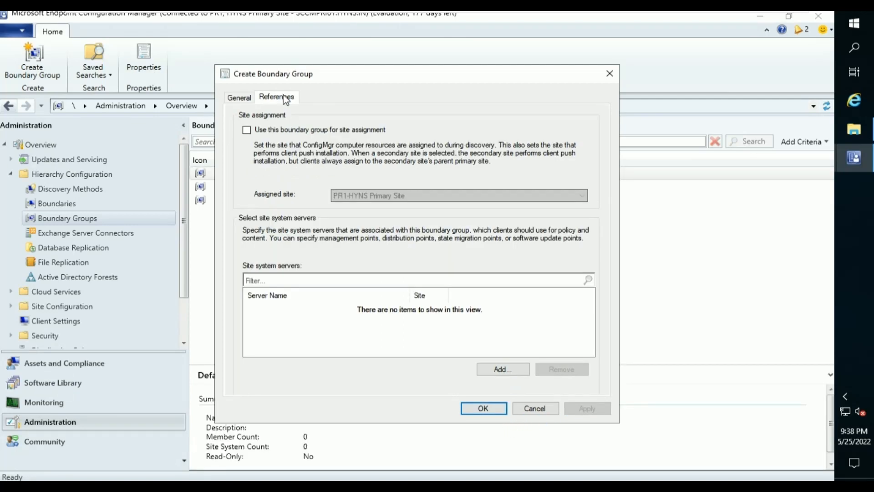
left_click(509, 370)
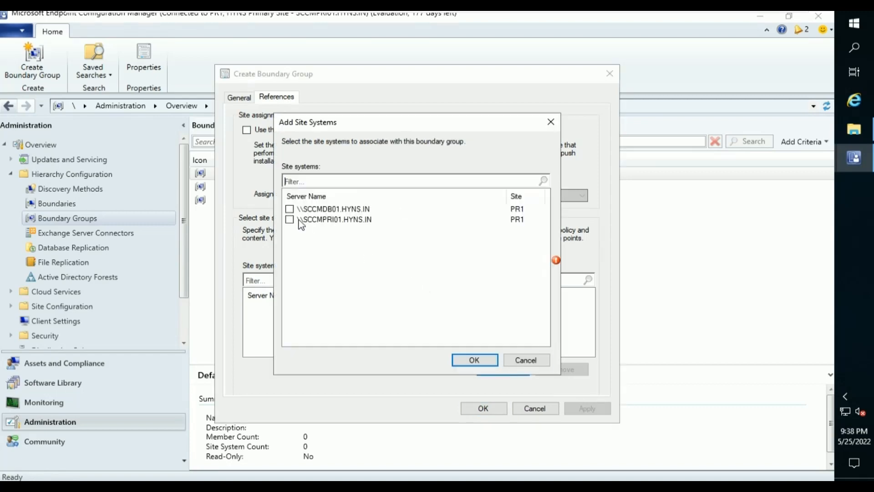
left_click(289, 220)
left_click(474, 360)
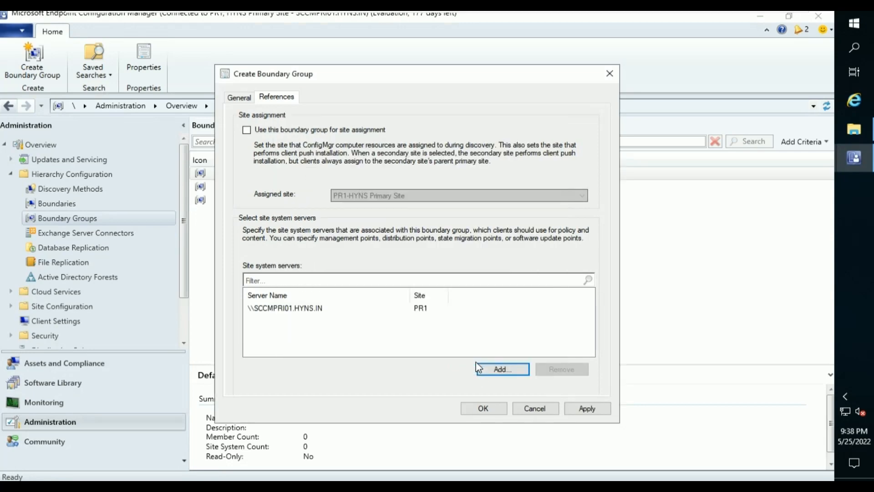
left_click(590, 411)
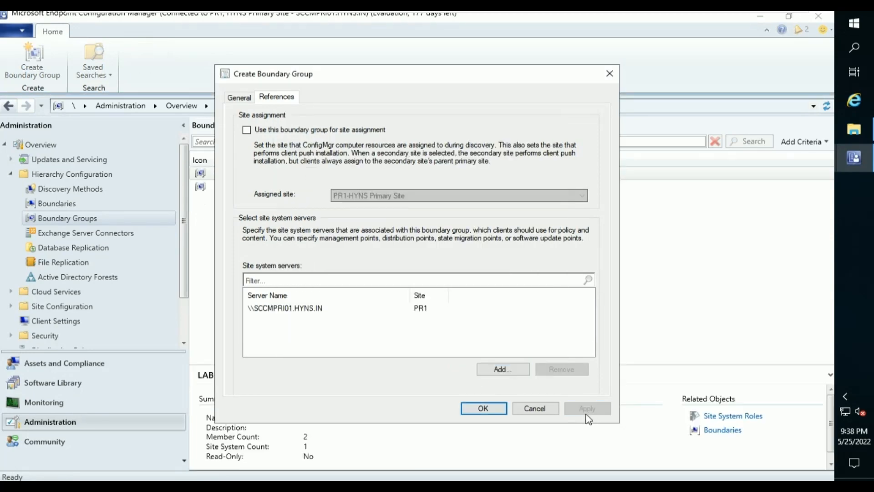
left_click(474, 411)
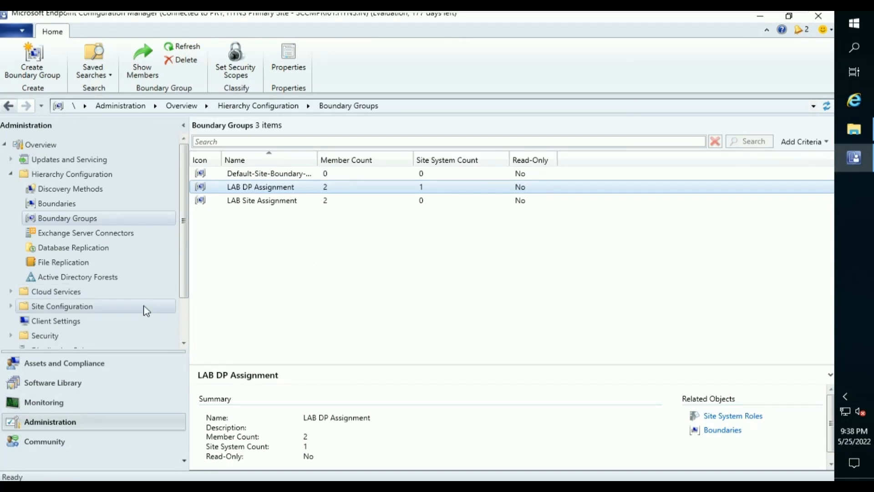
scroll(145, 311, "down", 2)
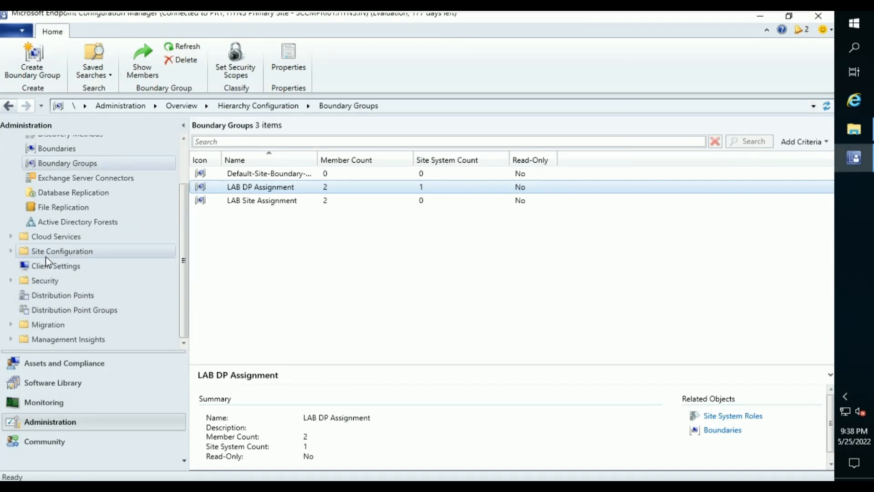
Expand Site Configuration, show Sites, and select PR1 - HYNS Primary Site.
left_click(11, 251)
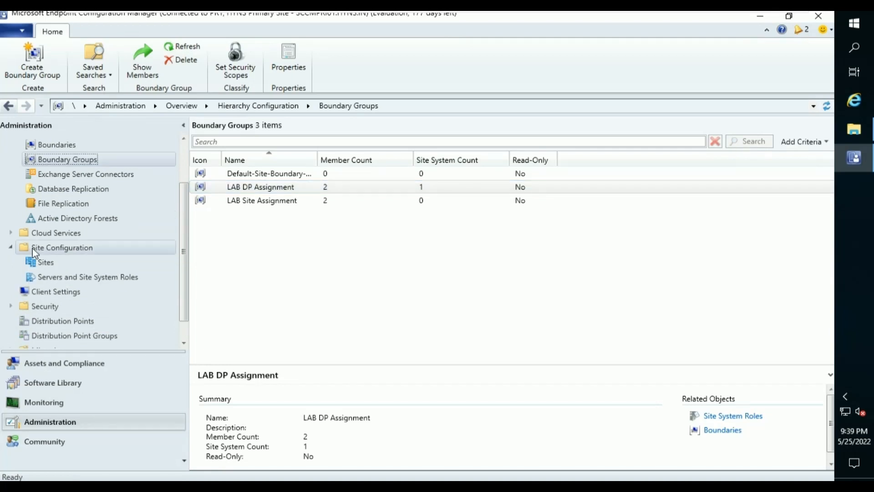
scroll(32, 248, "down", 1)
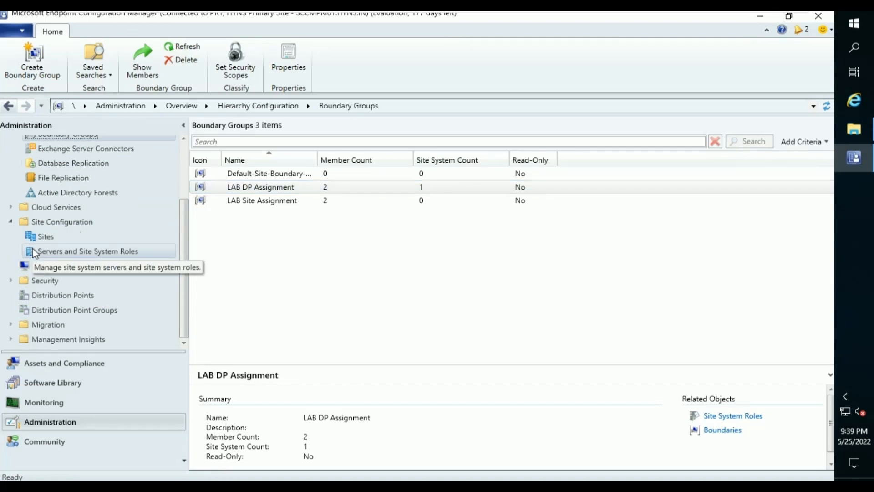
left_click(72, 236)
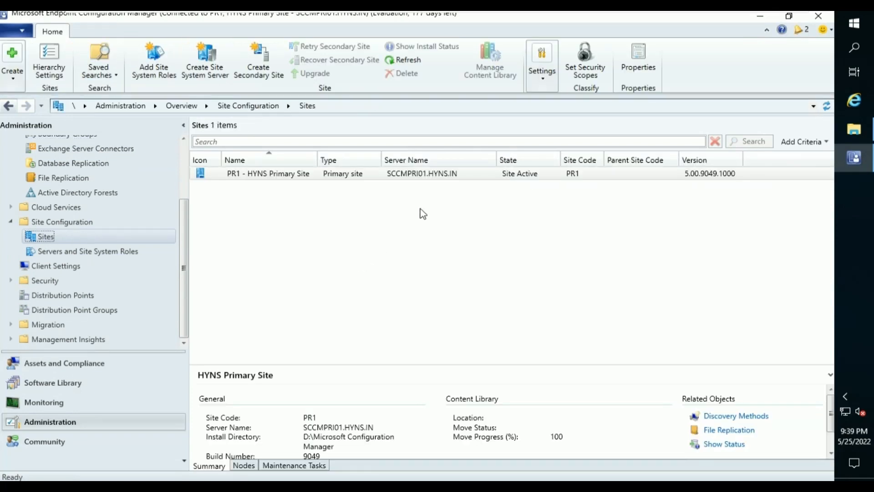
left_click(427, 177)
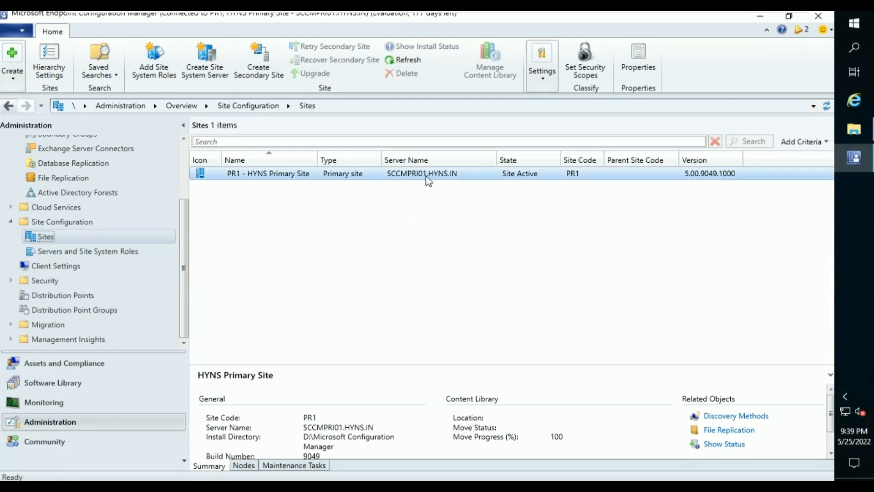
In Software Distribution properties, set Network Access Account to 'Specify the account' and begin a new account.
right_click(427, 177)
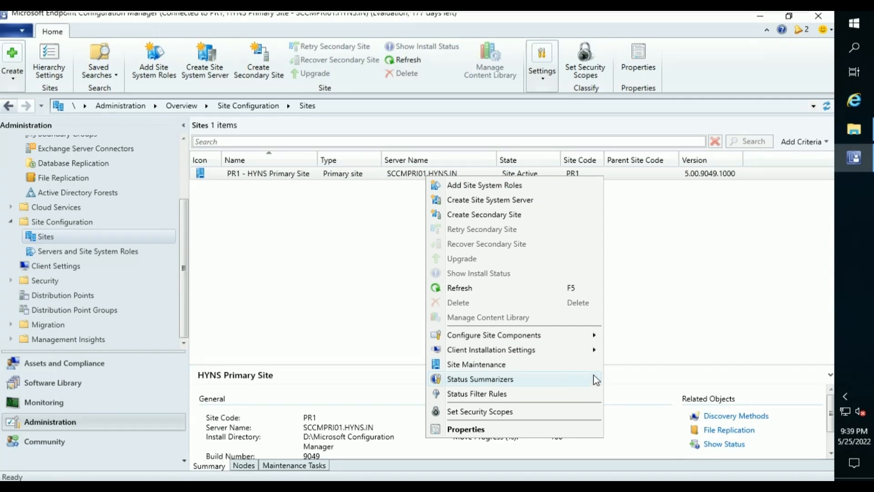
mouse_move(595, 338)
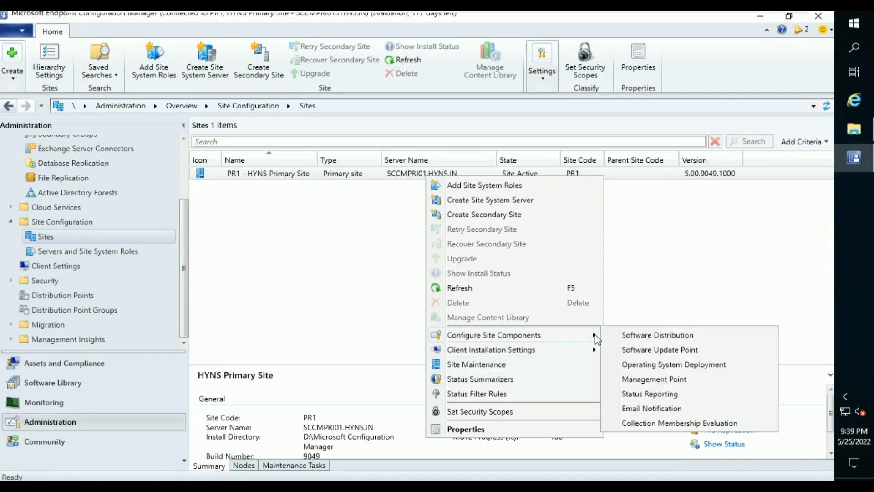
left_click(634, 340)
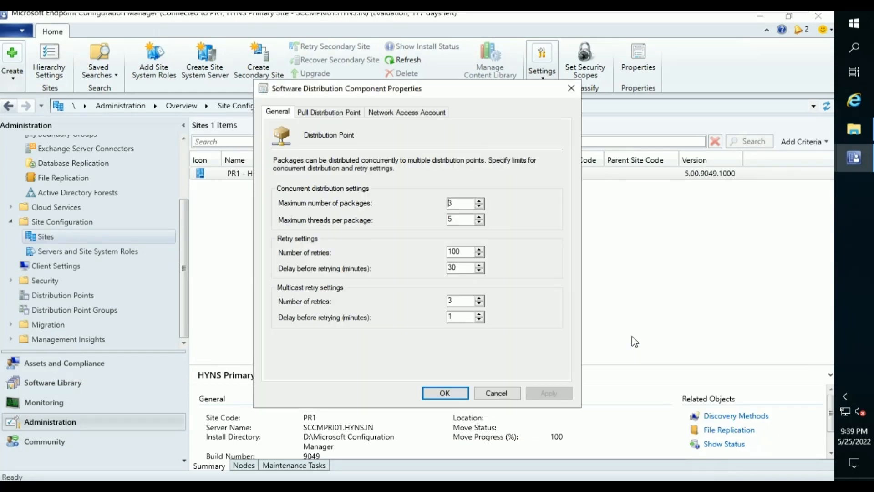
left_click(388, 113)
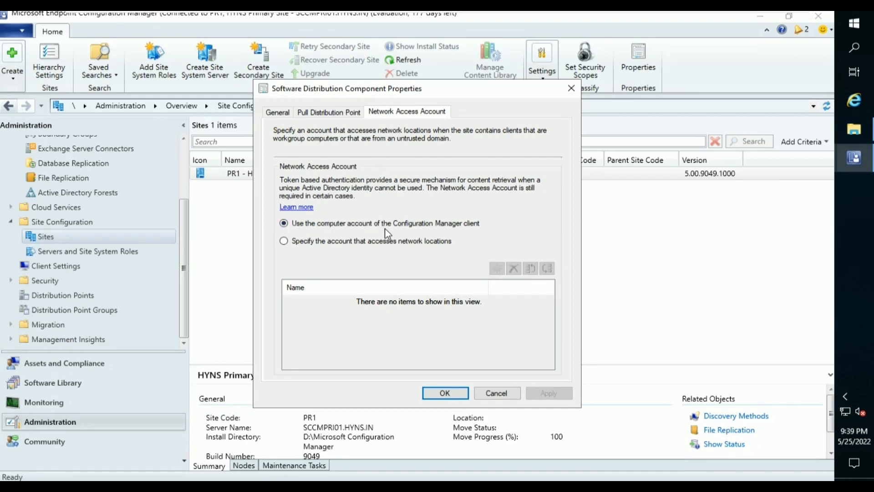
left_click(415, 245)
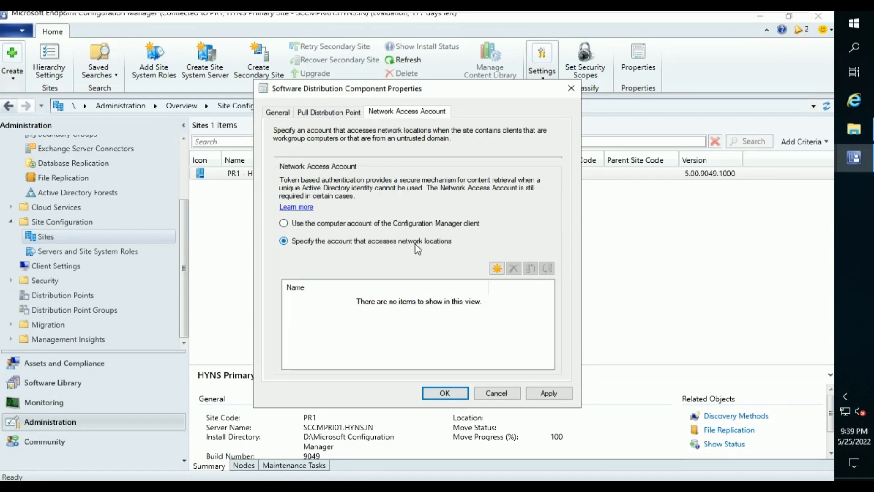
left_click(498, 269)
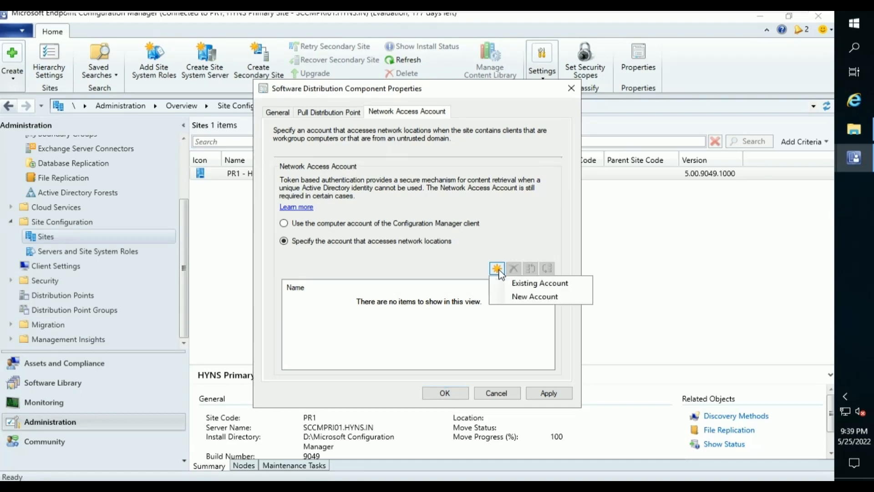
left_click(516, 297)
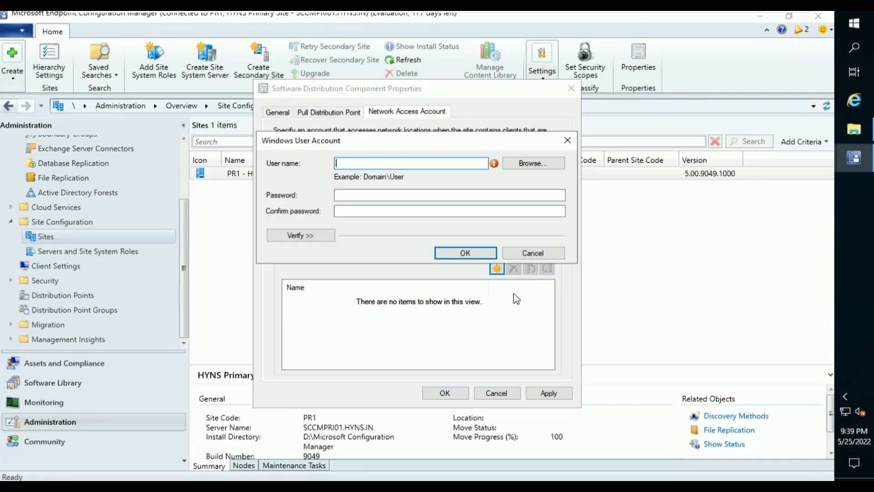
Look up 'sa' with Check Names and choose the network access service account as user name.
left_click(509, 163)
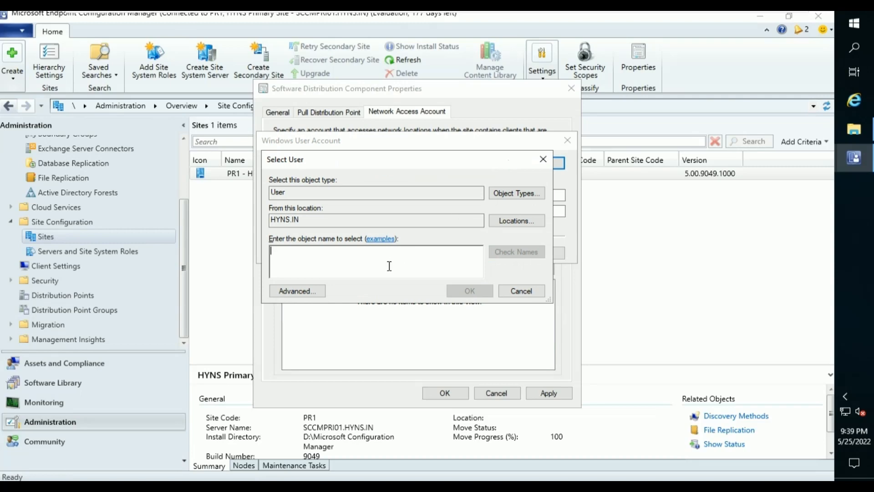
type("sa")
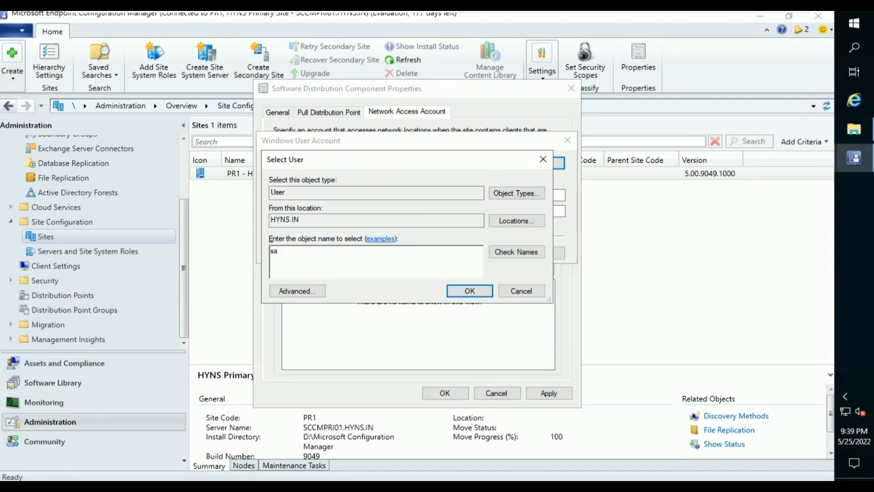
left_click(501, 252)
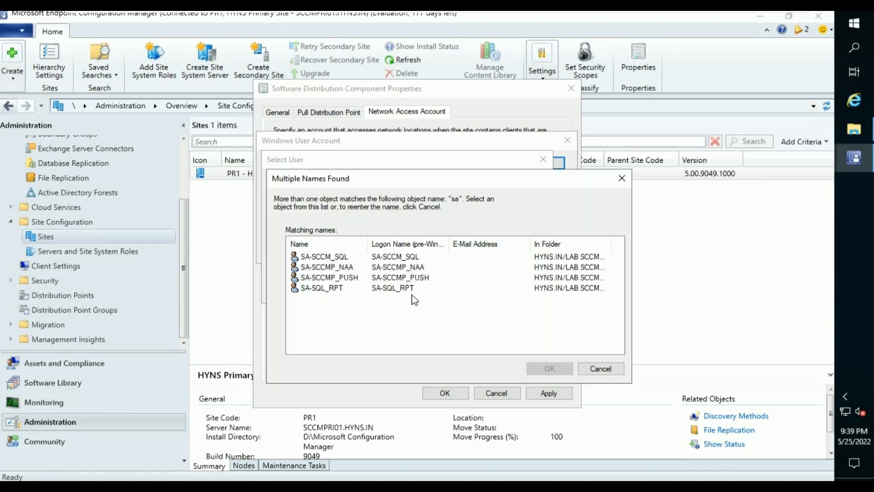
left_click(353, 269)
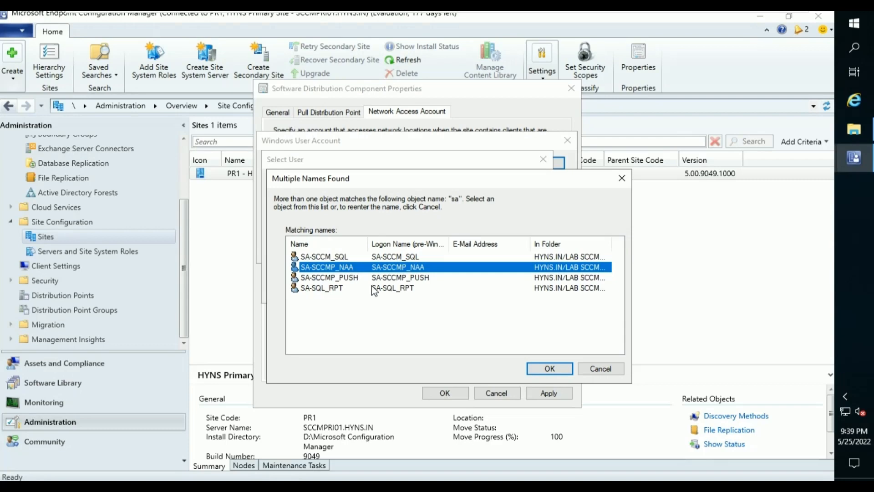
left_click(551, 369)
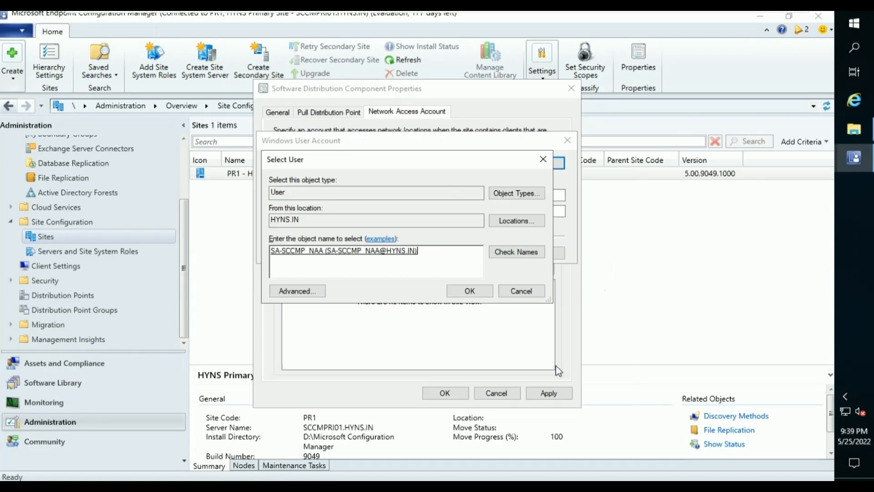
left_click(465, 295)
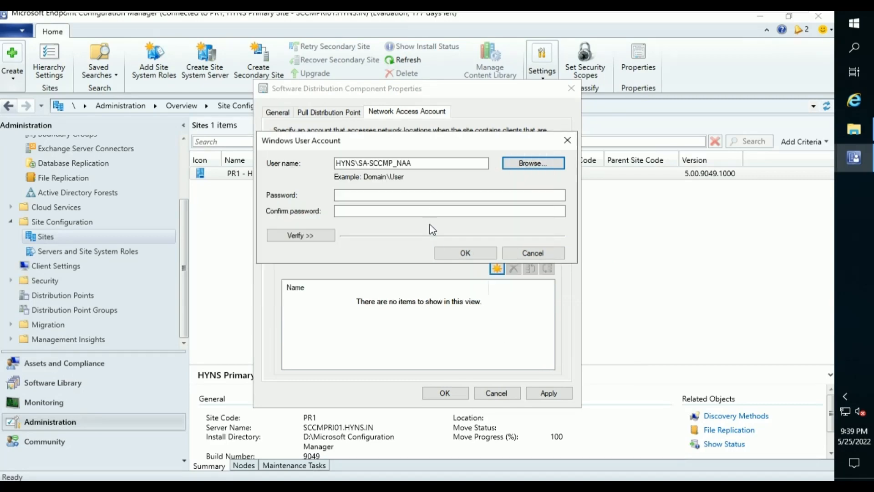
Enter the account password, save the account, apply, and close Software Distribution properties.
left_click(423, 196)
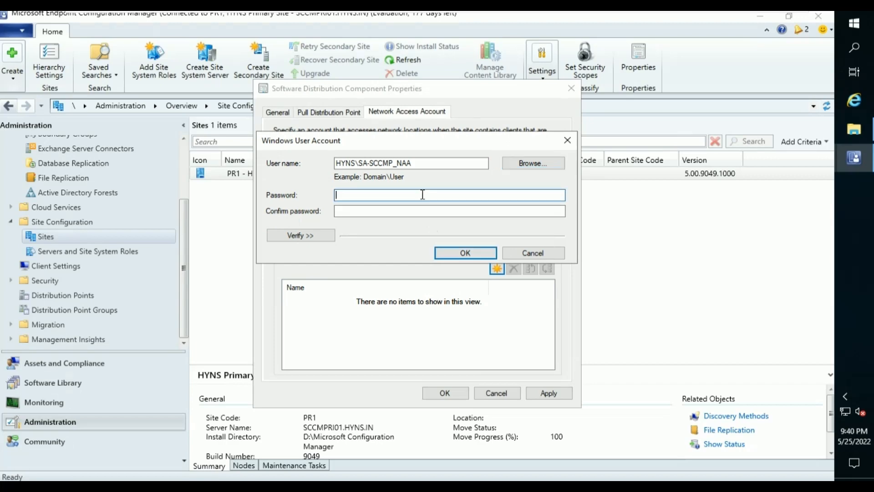
type("P@ssw0rd")
key("Tab")
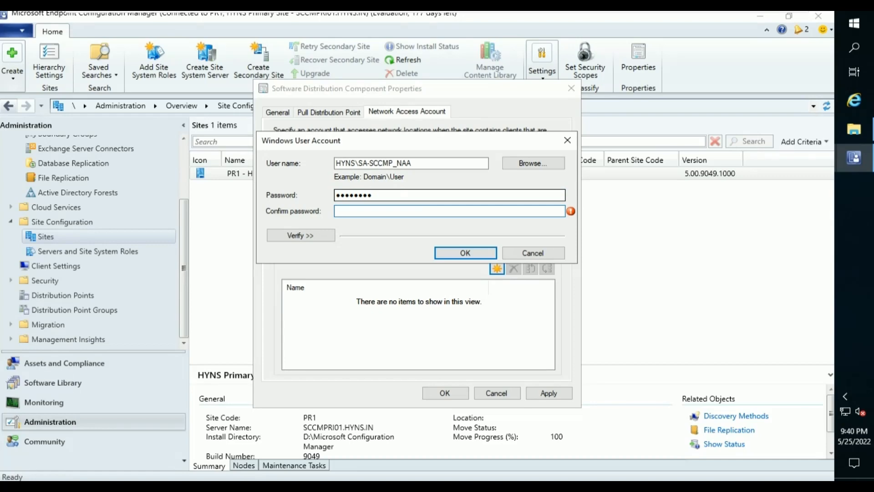
type("P@ssw0rd")
left_click(446, 253)
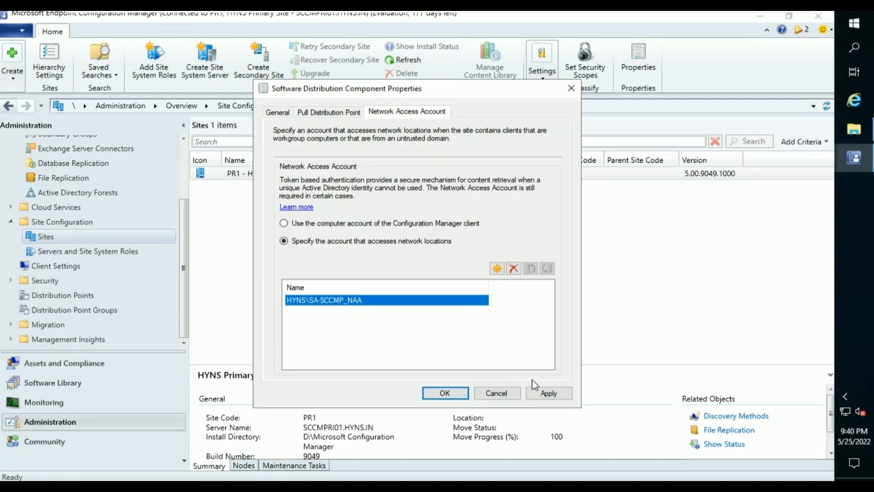
left_click(549, 392)
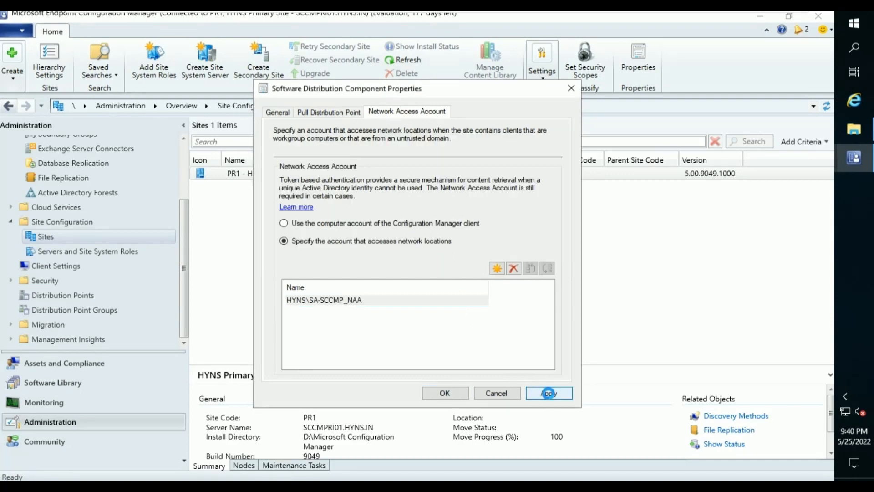
left_click(454, 397)
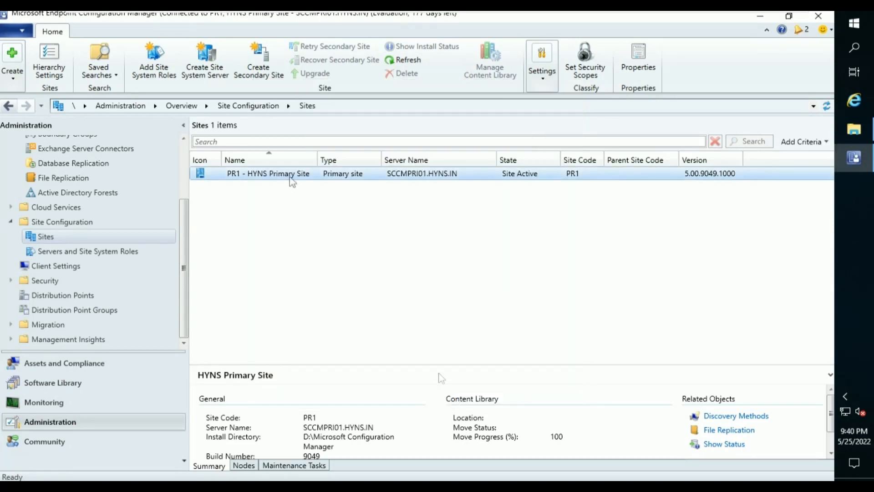
Open Client Push Installation properties on the Accounts tab and begin adding an account.
left_click(539, 86)
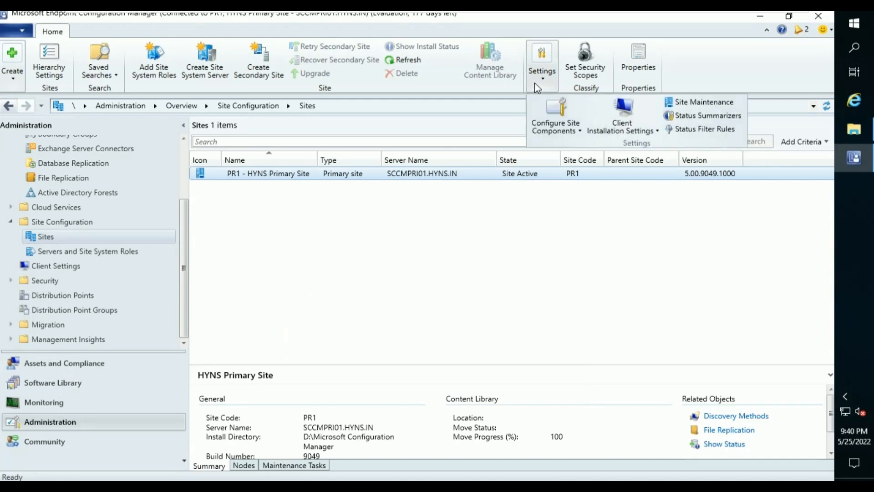
left_click(634, 132)
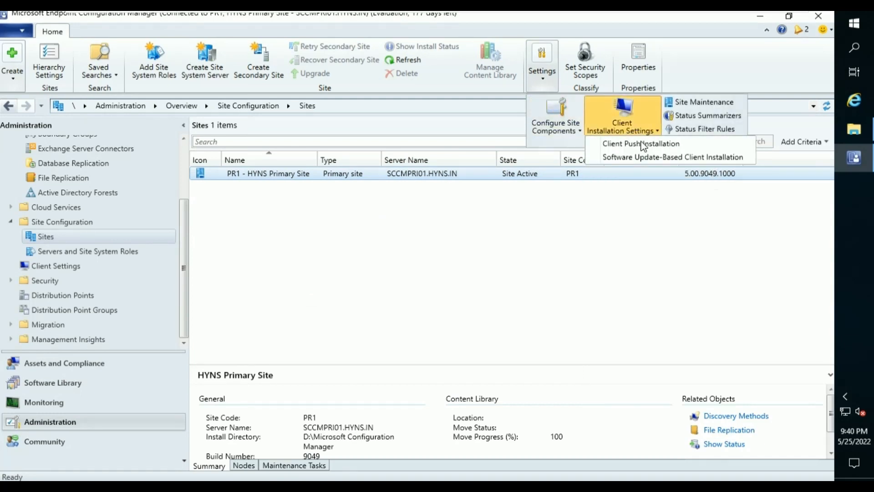
left_click(644, 144)
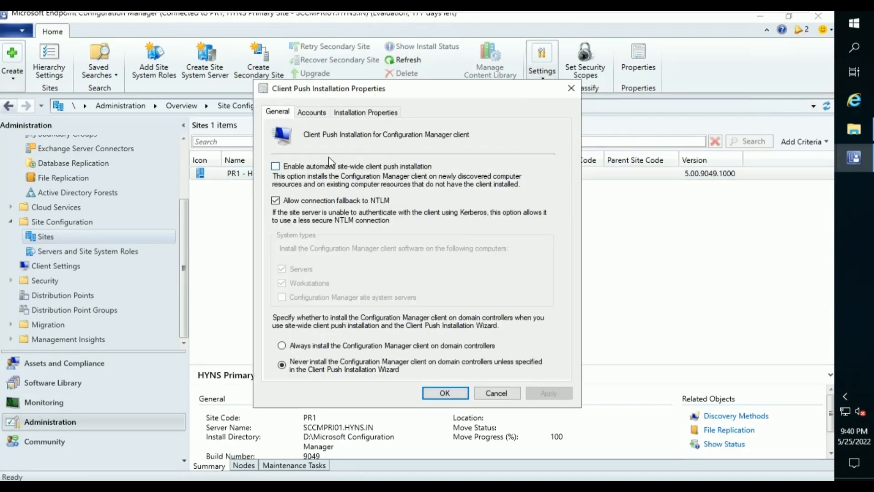
left_click(311, 114)
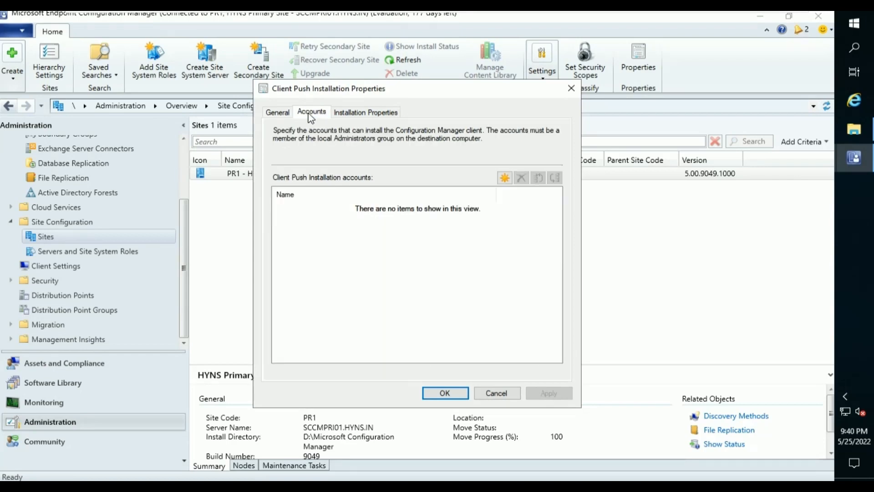
left_click(504, 177)
Create a new account entry, resolving 'sa' to the client push service account.
left_click(516, 207)
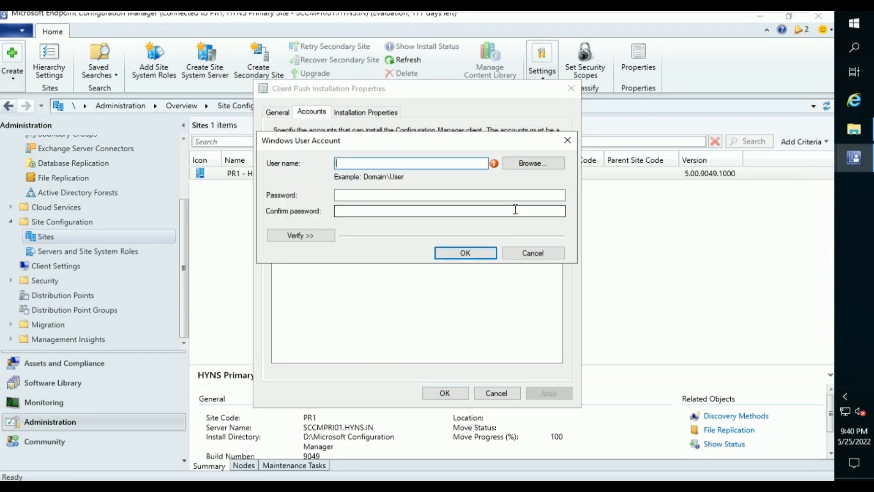
left_click(528, 164)
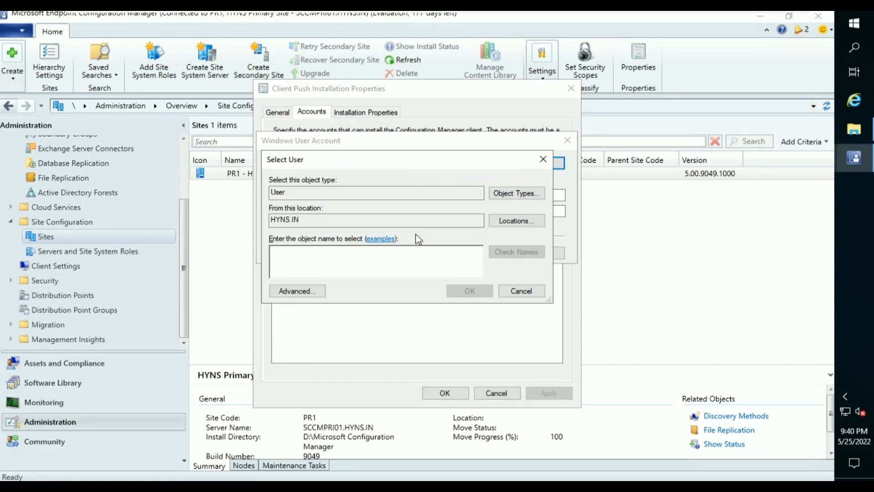
type("sa")
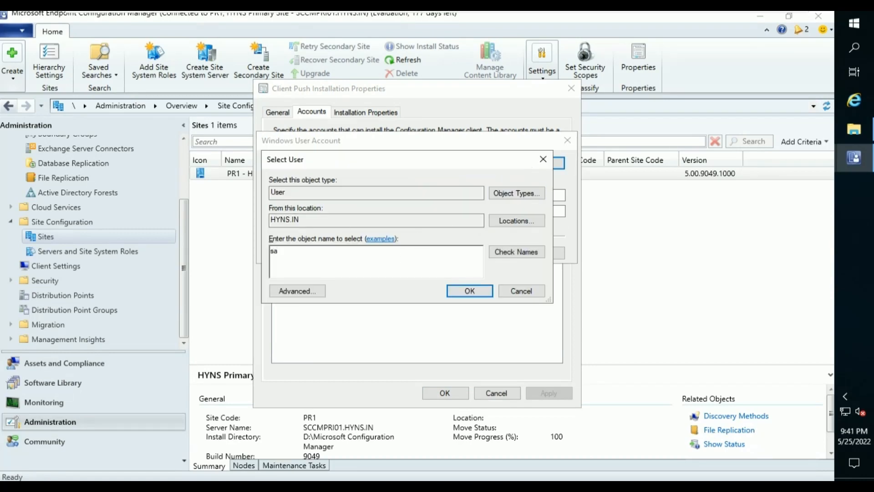
left_click(516, 252)
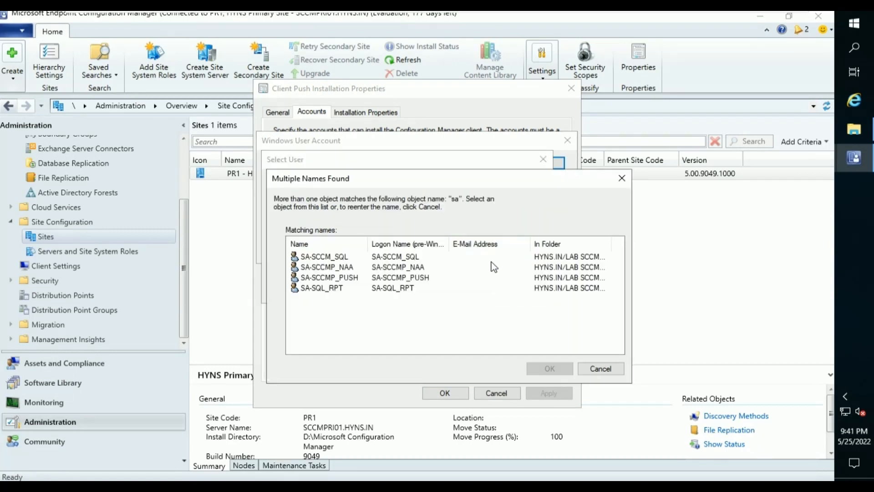
left_click(348, 281)
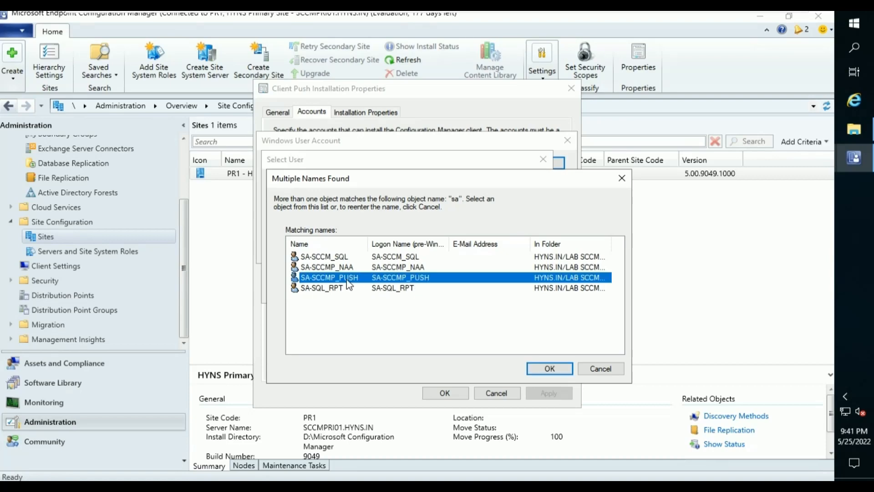
left_click(550, 368)
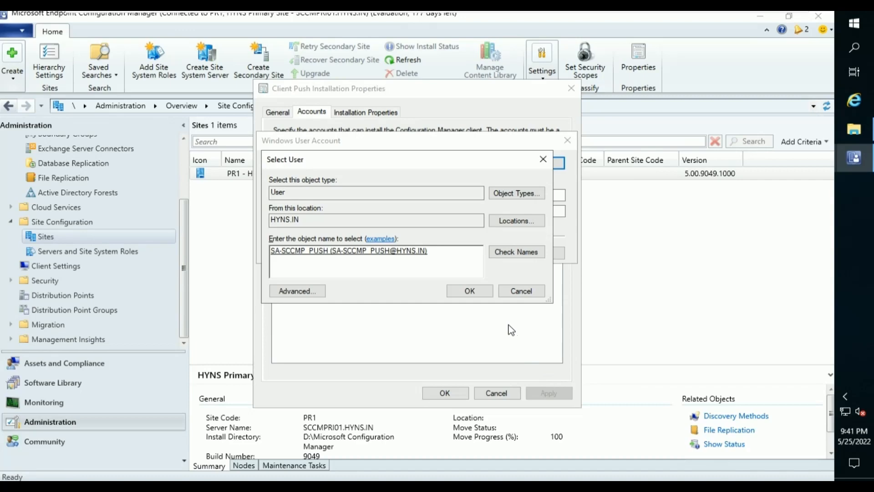
left_click(469, 290)
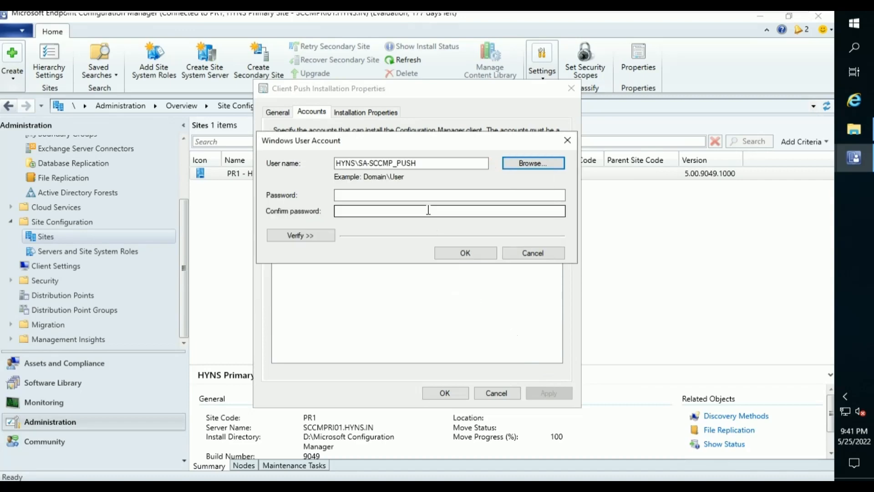
Enter and confirm the account password, add it, apply, and close the properties.
left_click(424, 196)
type("****")
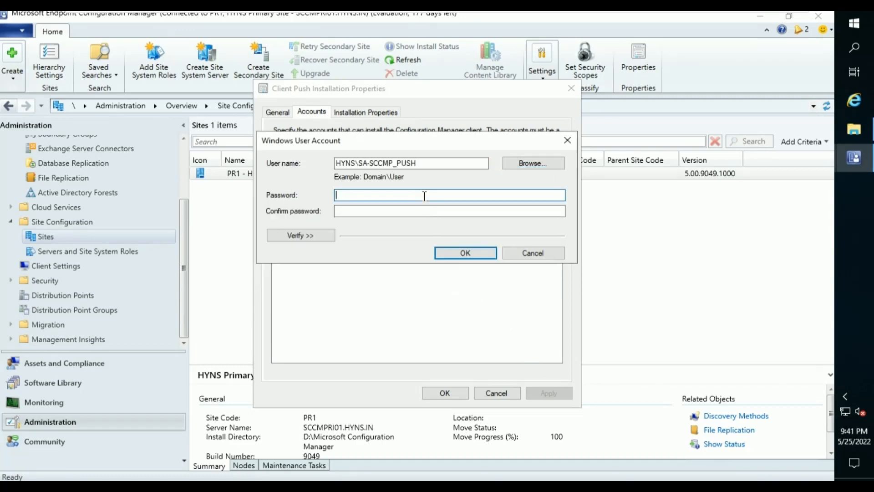
type("****")
key("Tab")
type("***")
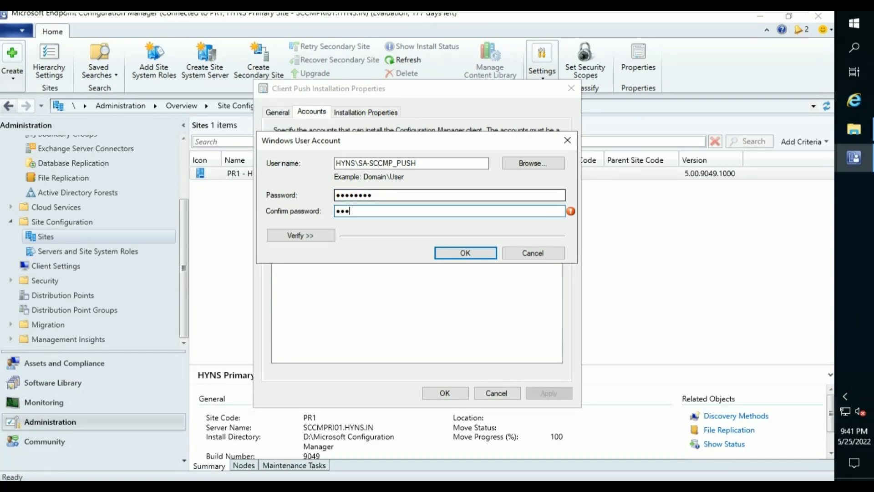
type("*****")
left_click(440, 251)
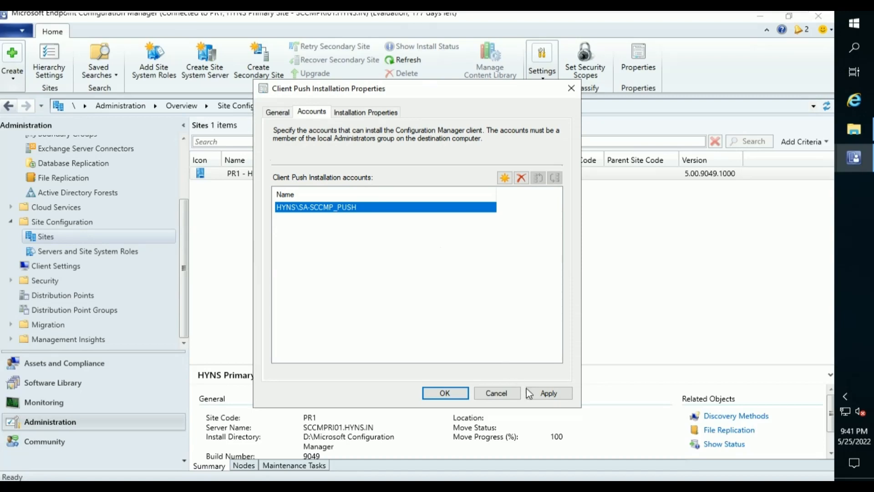
left_click(549, 395)
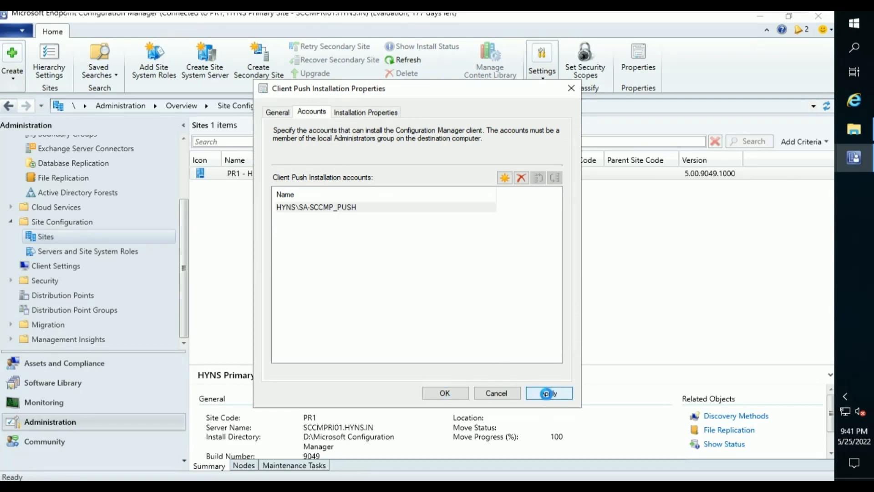
left_click(445, 394)
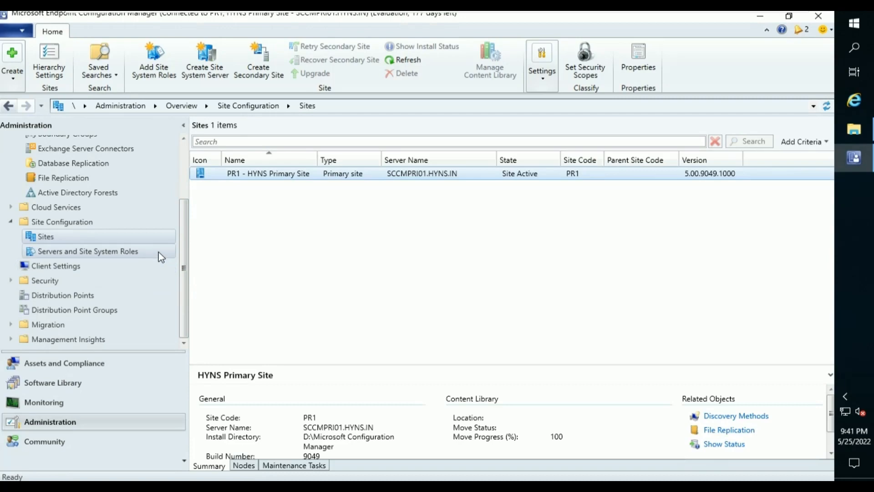
Open Servers and Site System Roles under Site Configuration.
left_click(137, 252)
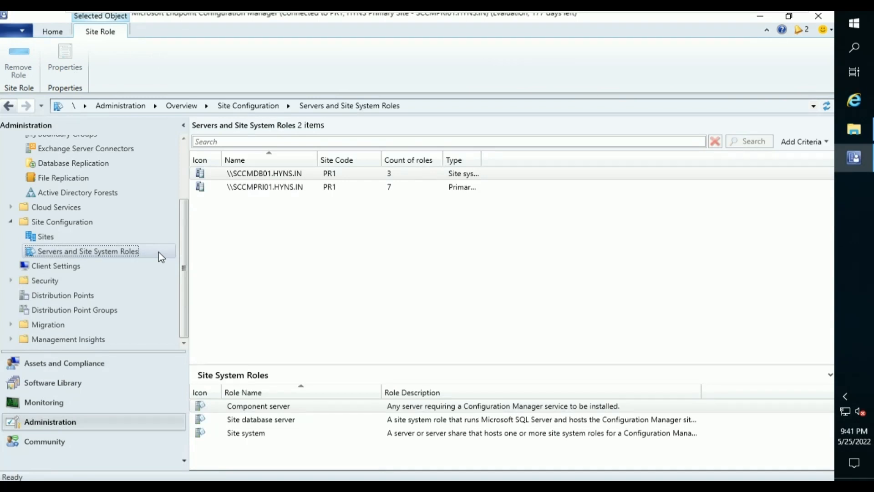
Select SCCMPRI01.HYNS.IN, enlarge its roles pane, widen the Type column, and bring up its actions.
left_click(306, 187)
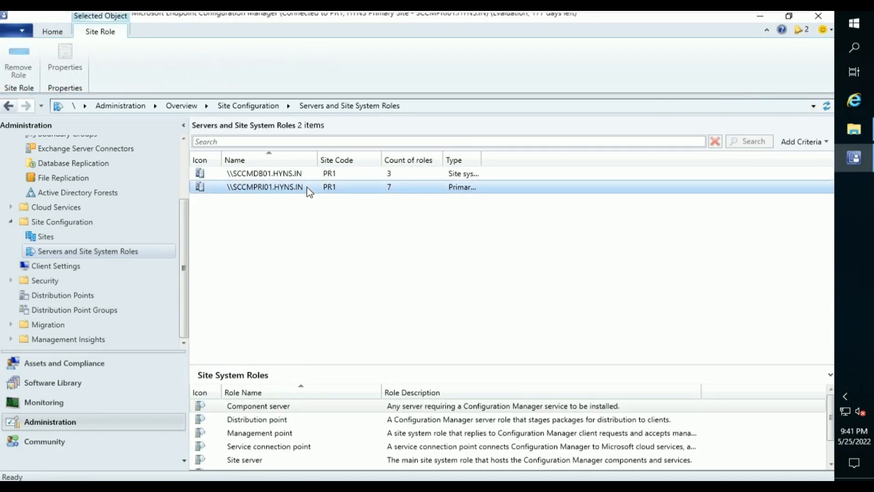
left_click_drag(361, 363, 396, 233)
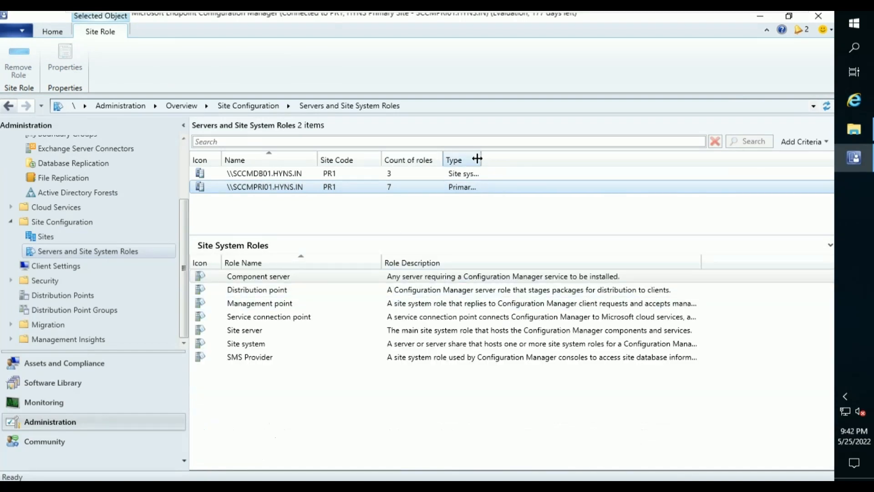
left_click_drag(477, 159, 537, 157)
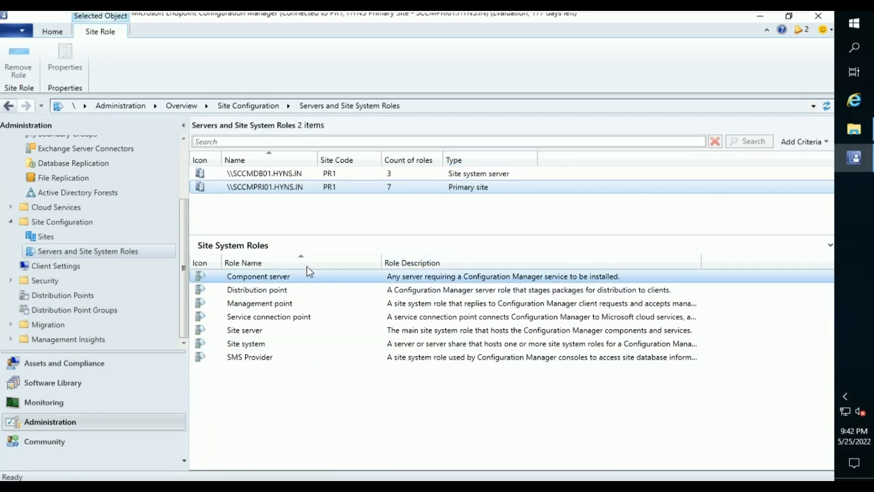
right_click(283, 189)
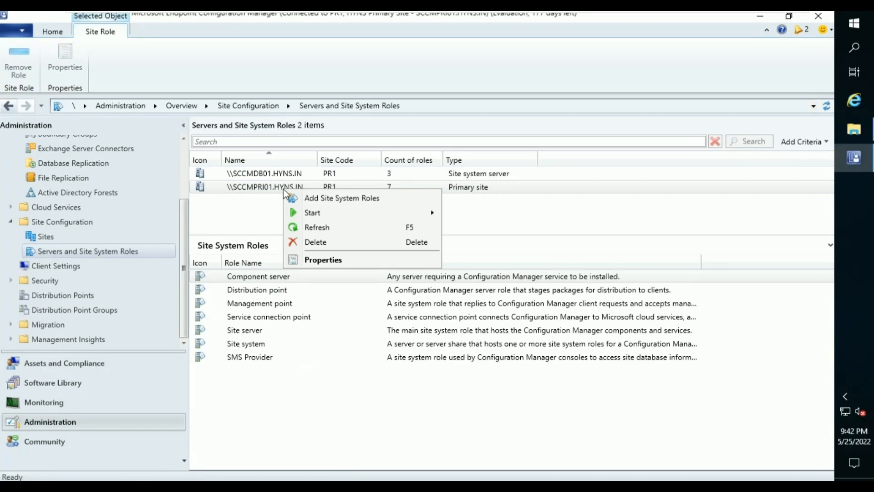
Start adding site system roles to SCCMPRI01, accepting general settings with no internet proxy.
left_click(304, 199)
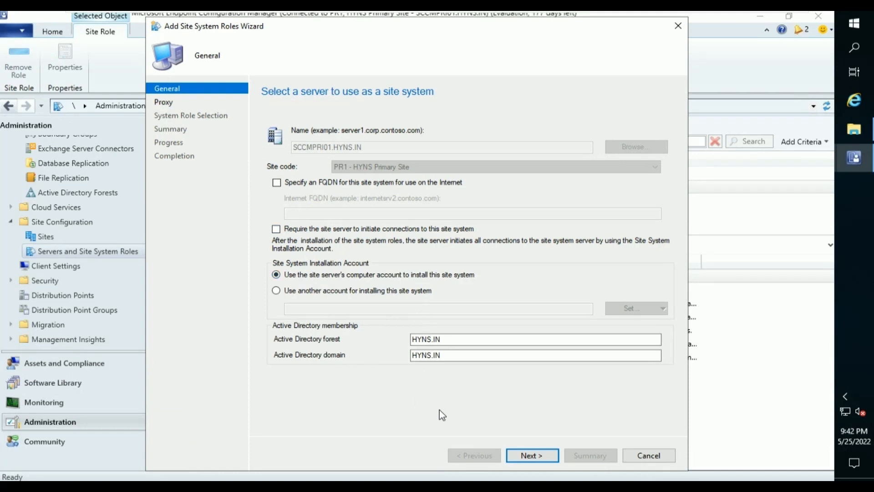
left_click(532, 456)
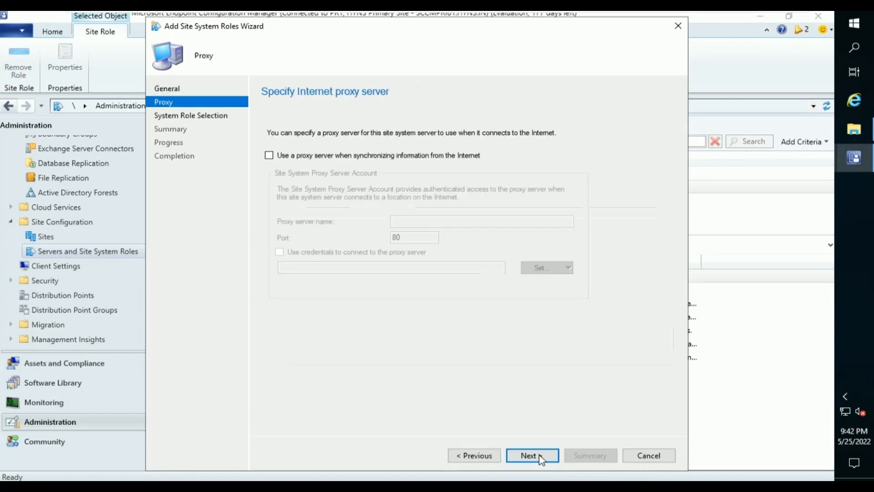
left_click(532, 456)
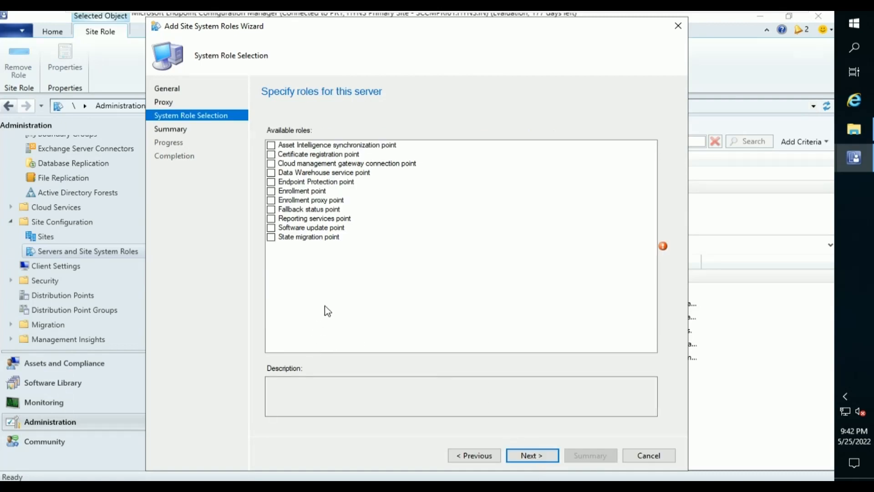
Select the Endpoint Protection, Fallback status and Software update point roles, acknowledging the warning.
left_click(271, 183)
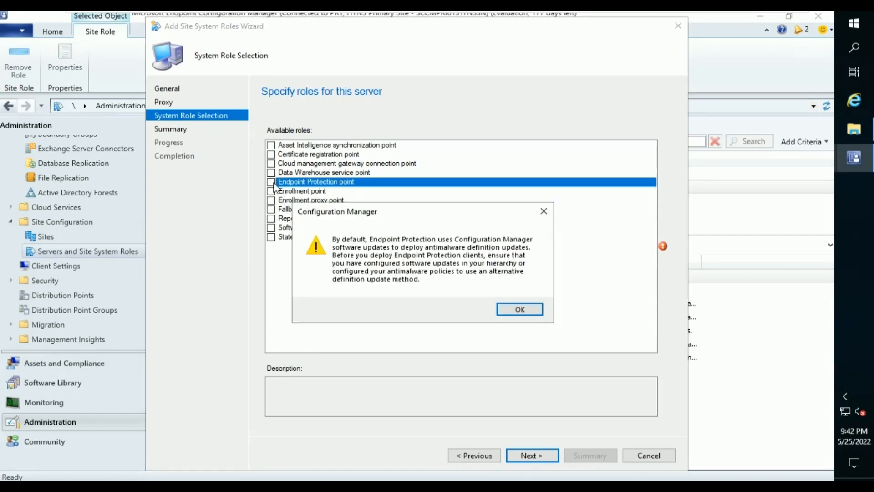
left_click(536, 312)
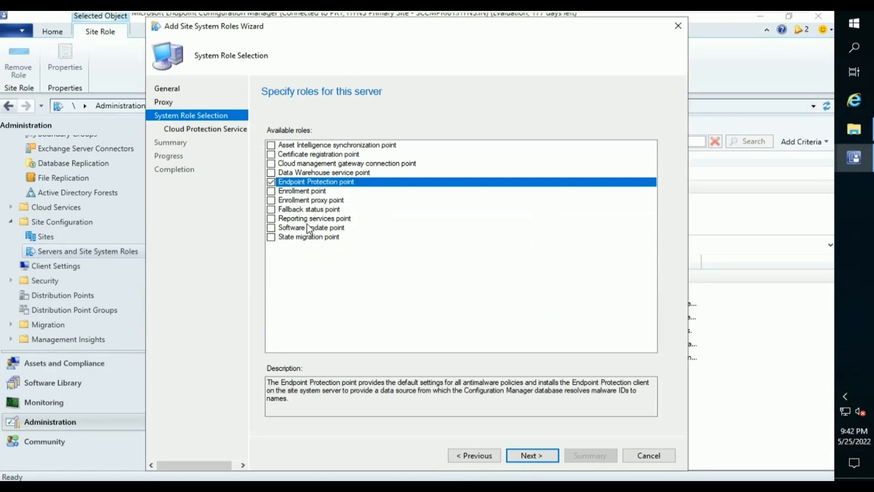
left_click(271, 210)
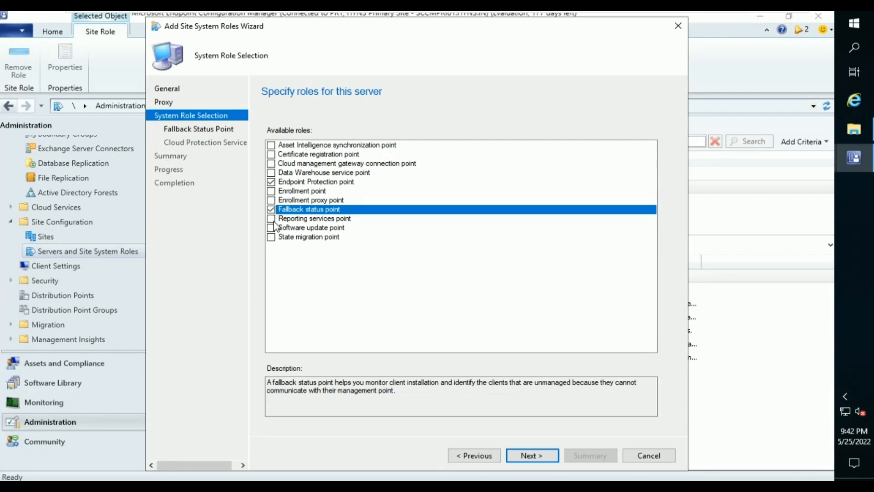
left_click(272, 229)
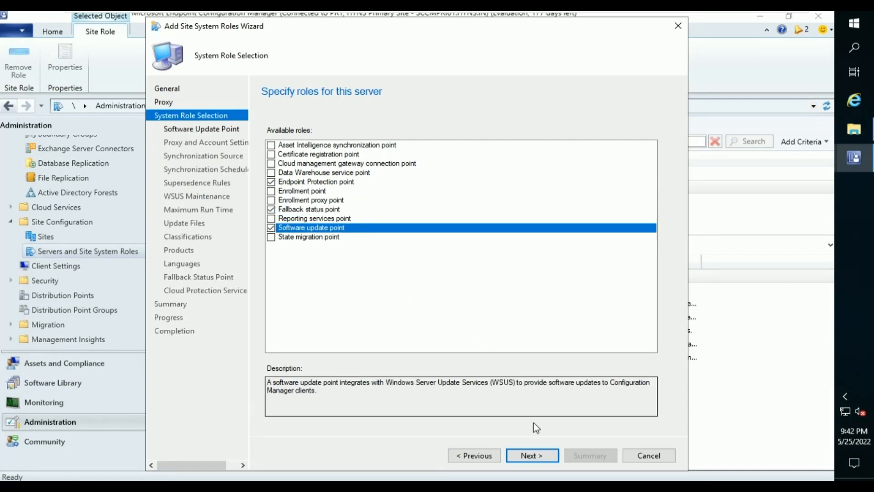
Let the software update point accept Internet, intranet and cloud management gateway traffic, without proxy or WSUS credentials.
left_click(554, 454)
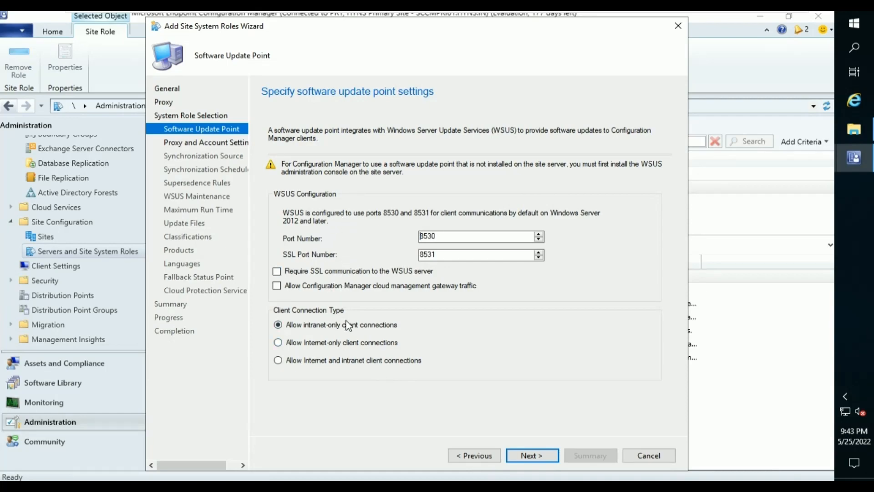
left_click(363, 364)
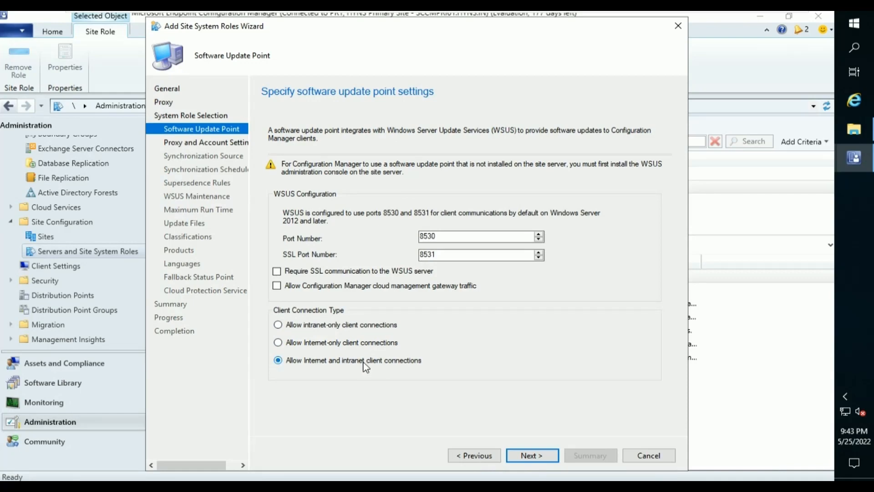
left_click(359, 287)
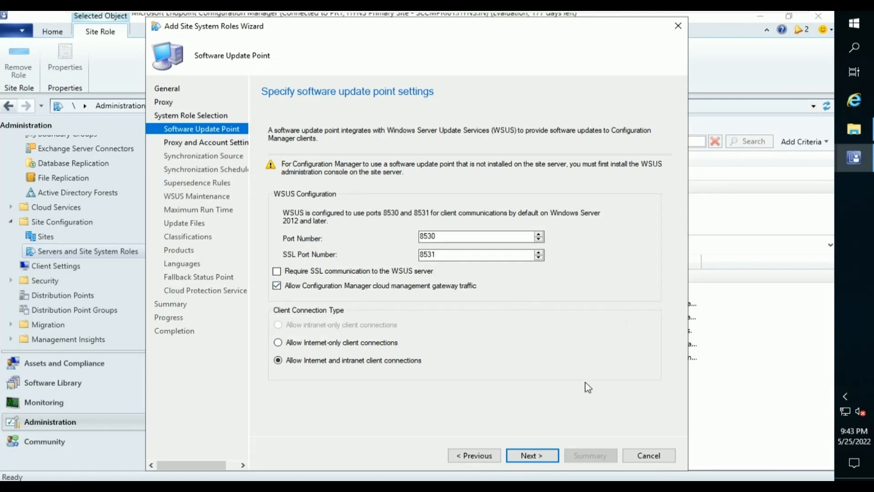
left_click(546, 456)
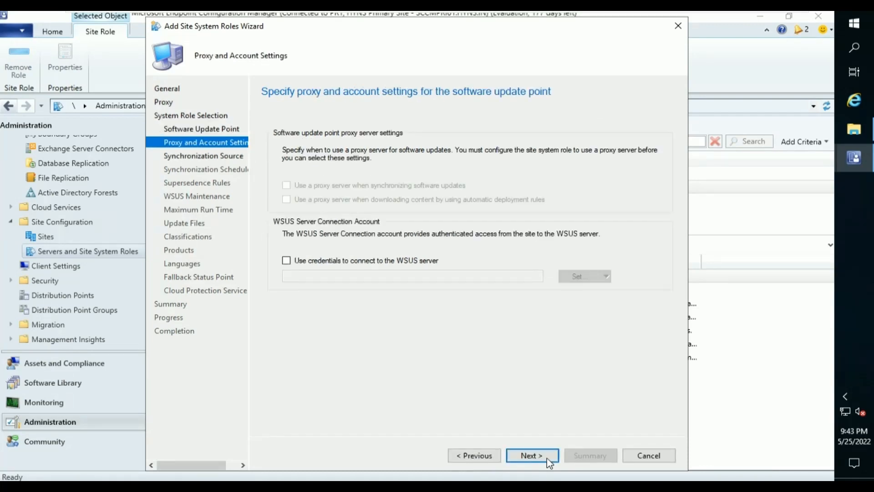
left_click(546, 456)
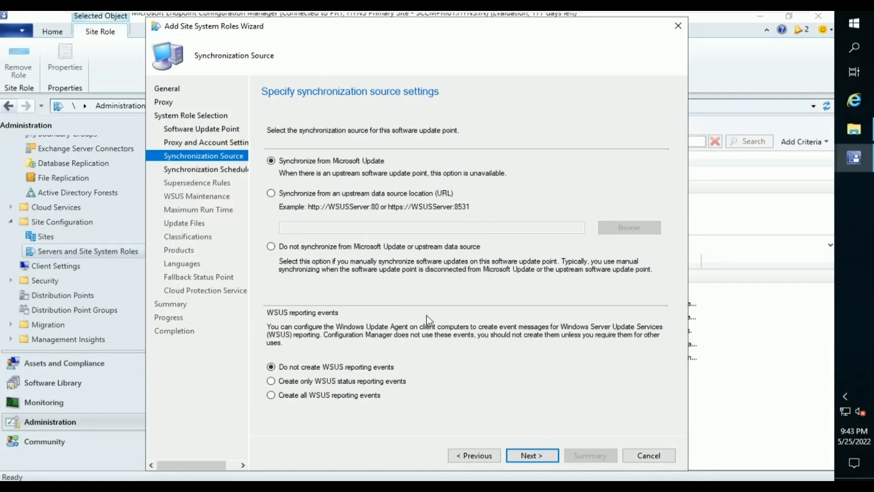
Enable synchronization on a custom schedule.
left_click(537, 460)
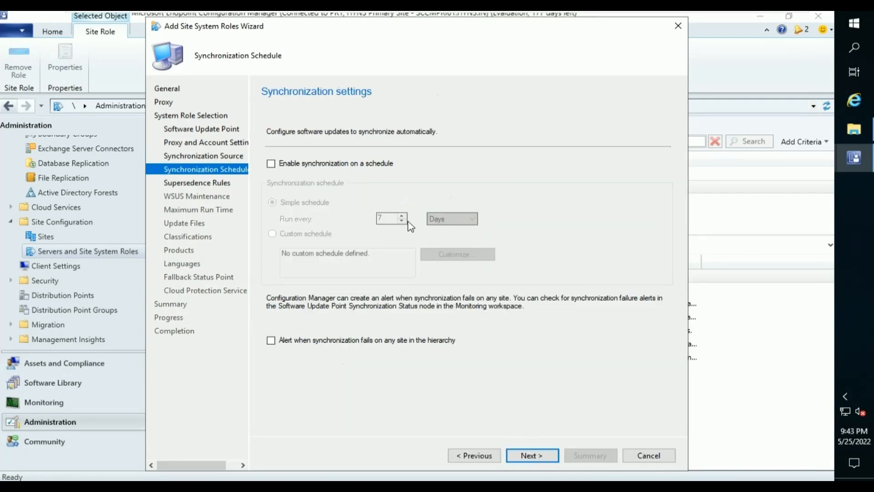
left_click(344, 165)
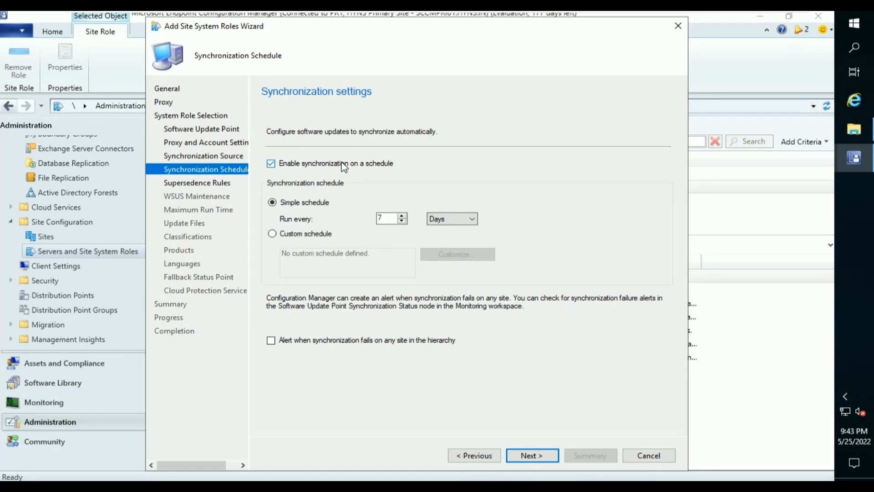
left_click(322, 236)
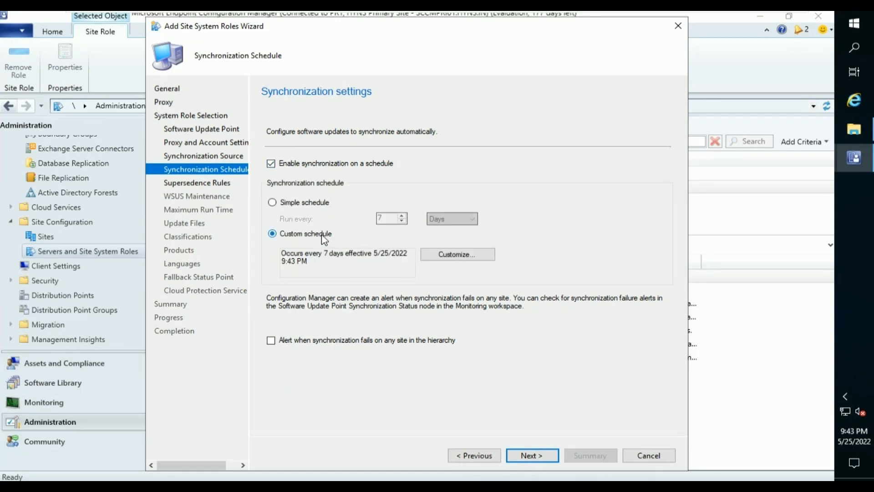
Set the custom schedule to start at 11:30 AM every 1 day, and enable sync-failure alerts.
left_click(446, 256)
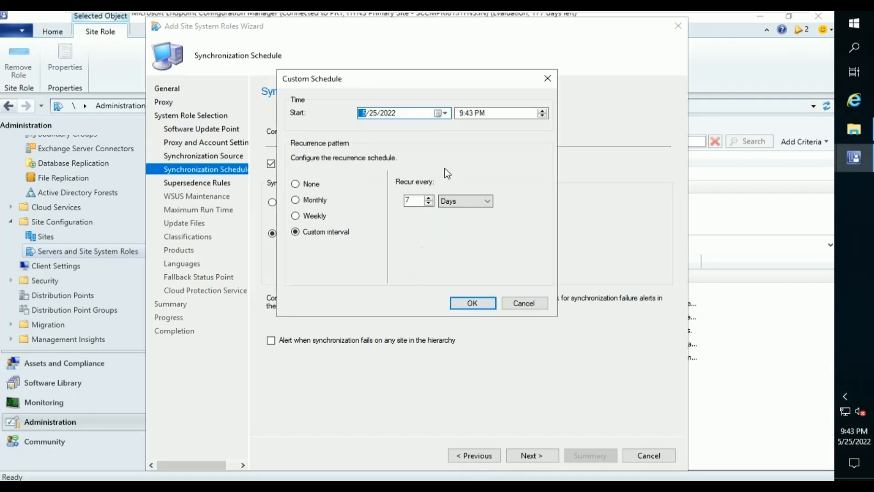
left_click(464, 115)
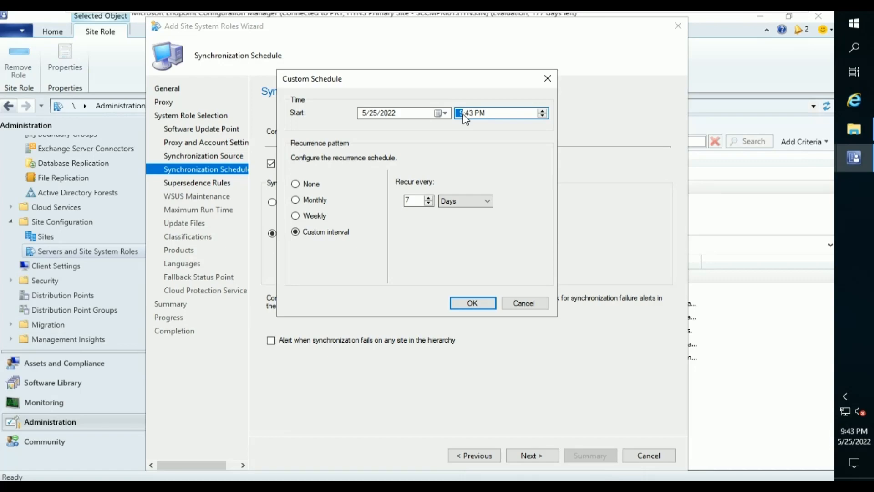
type("11")
key("Right")
type("00")
key("Right")
key("a")
key("Left")
type("30")
double_click(411, 201)
type("1")
left_click(471, 304)
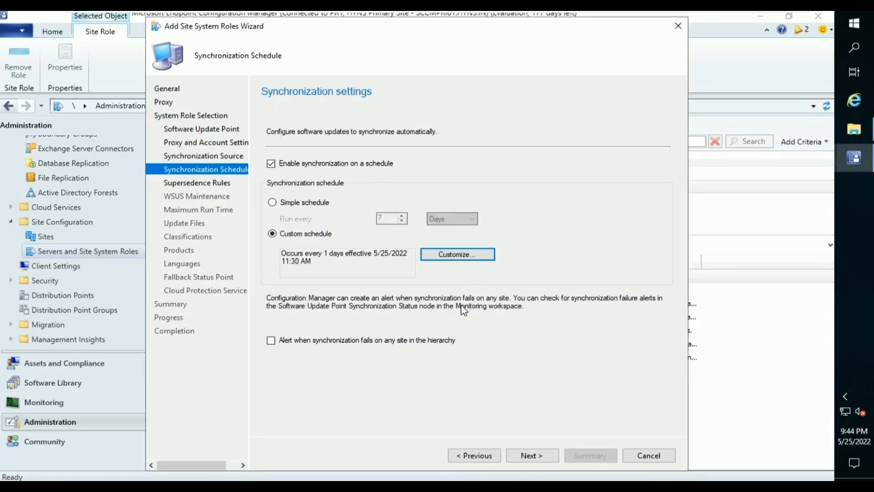
left_click(412, 343)
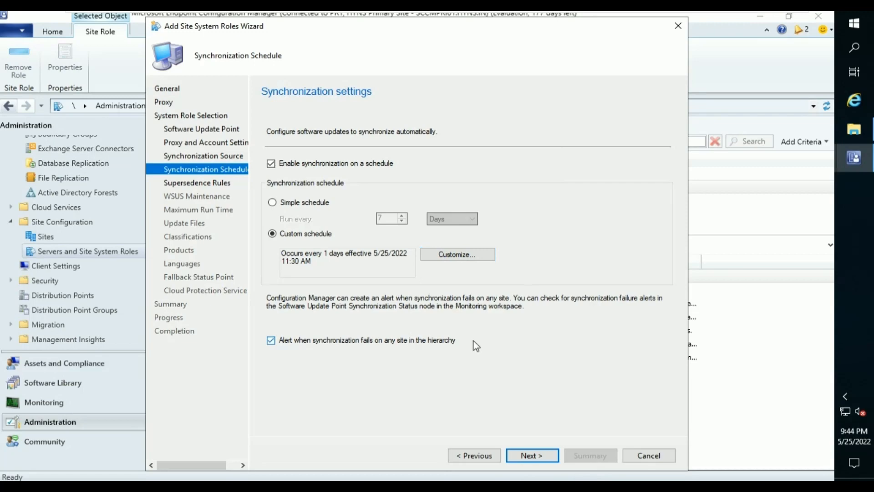
Keep supersedence defaults and enable all three WSUS maintenance cleanup tasks.
left_click(531, 456)
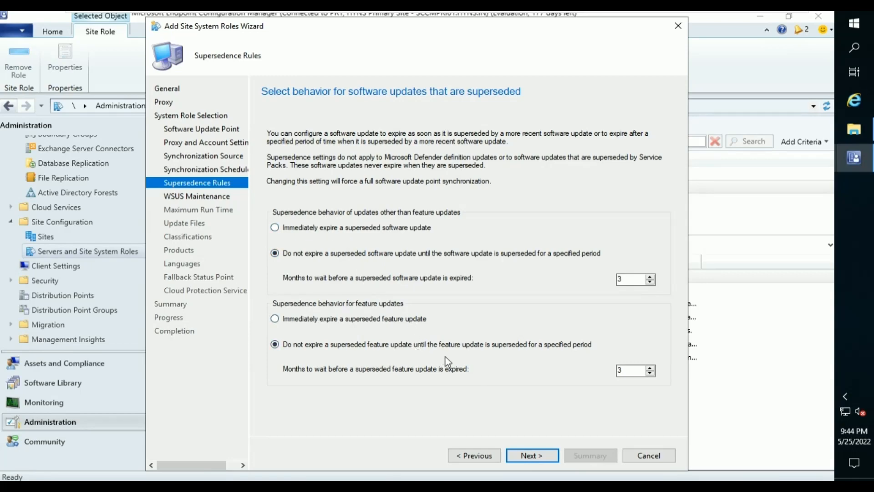
left_click(524, 456)
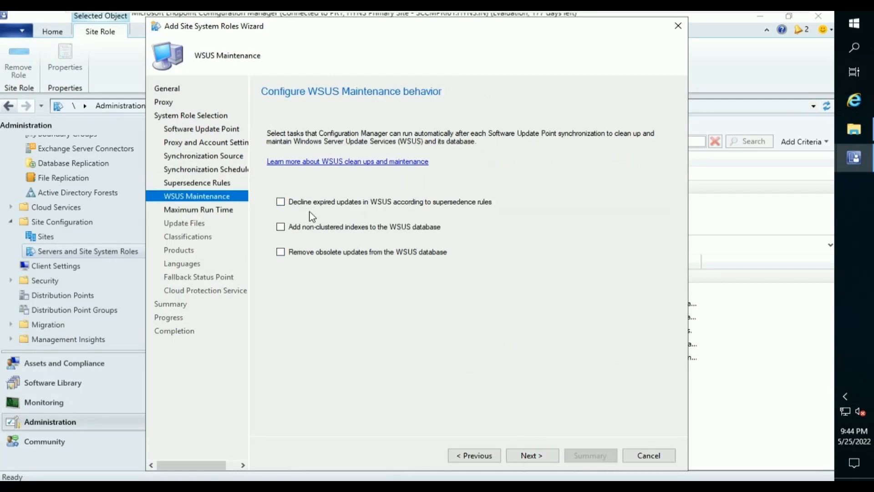
left_click(317, 202)
left_click(318, 231)
left_click(319, 255)
Keep the default maximum run times and full-file update downloads.
left_click(528, 455)
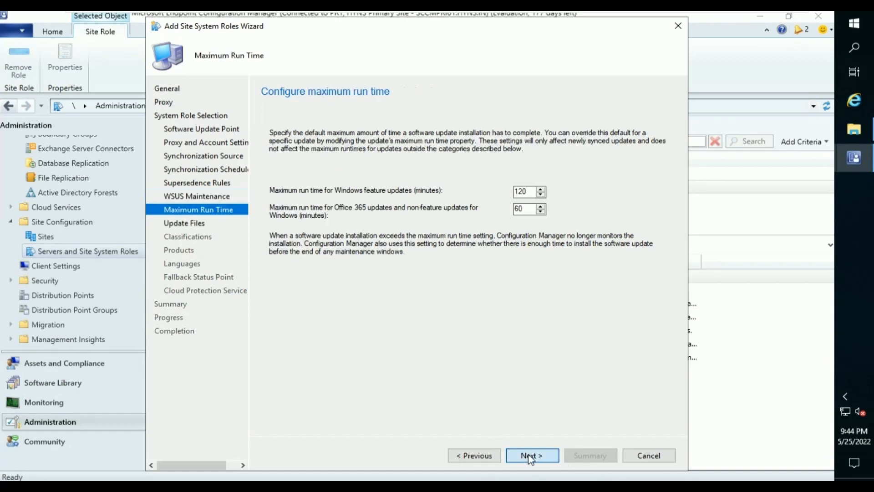
left_click(529, 456)
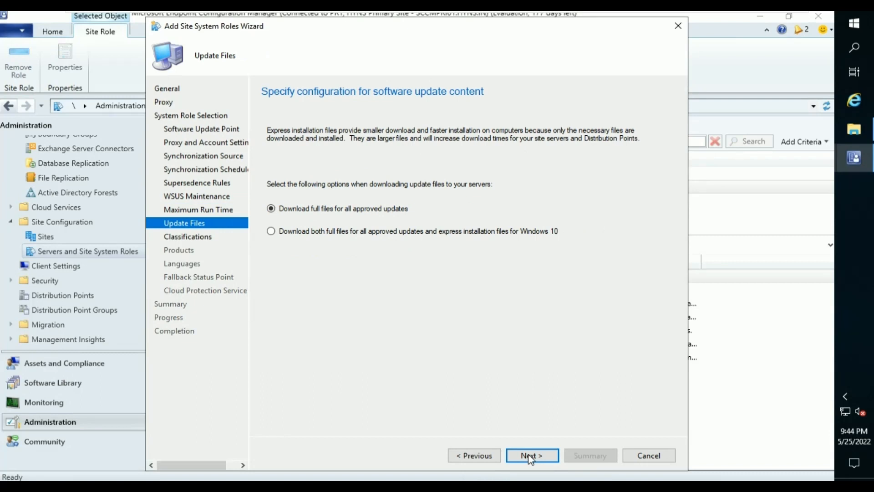
left_click(529, 456)
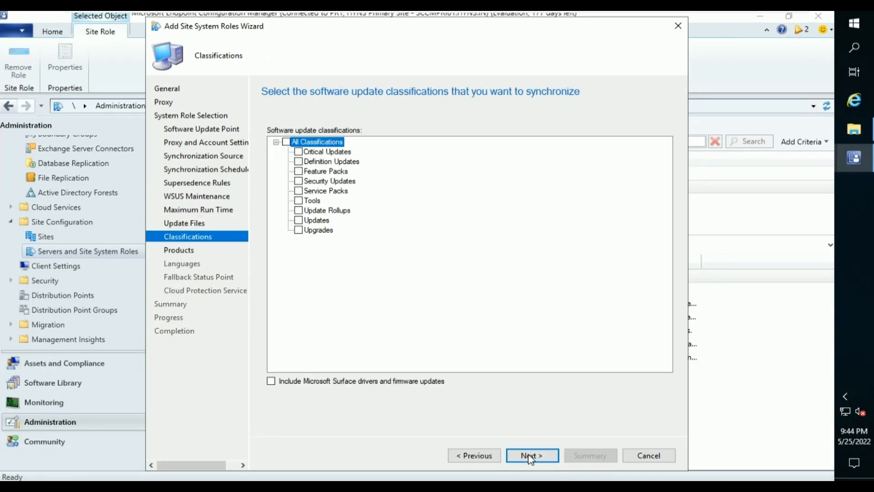
Add Critical, Definition, Updates and Upgrades classifications, acknowledging the Windows 10 servicing prerequisite warning.
left_click(298, 153)
left_click(298, 161)
left_click(298, 221)
left_click(298, 231)
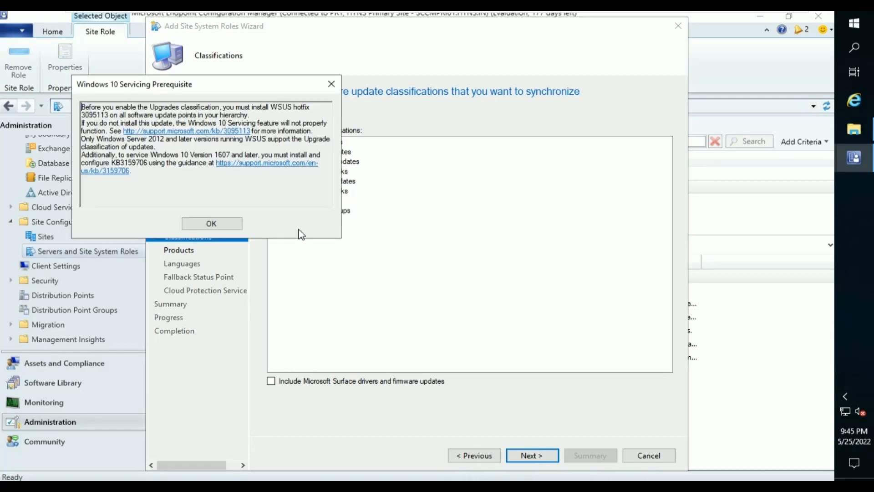
left_click(216, 224)
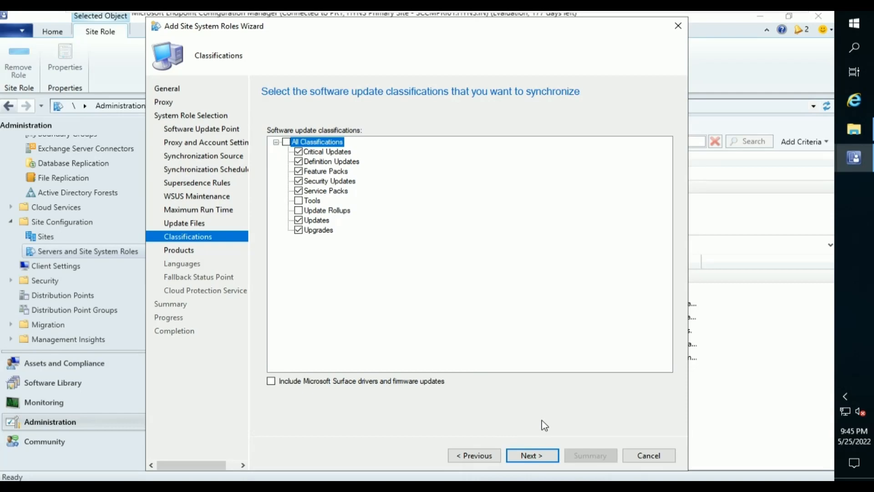
On Products, expand All Products, Microsoft and Windows, leaving every product unchecked.
left_click(539, 452)
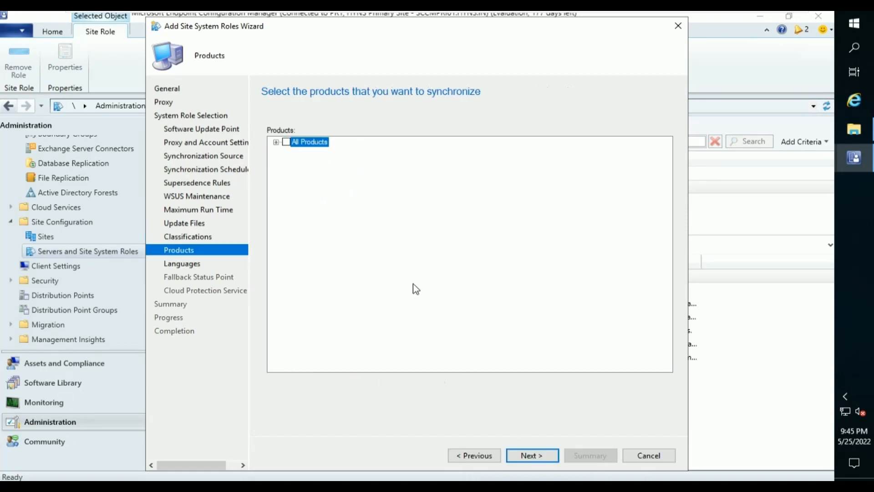
left_click(277, 142)
left_click(288, 152)
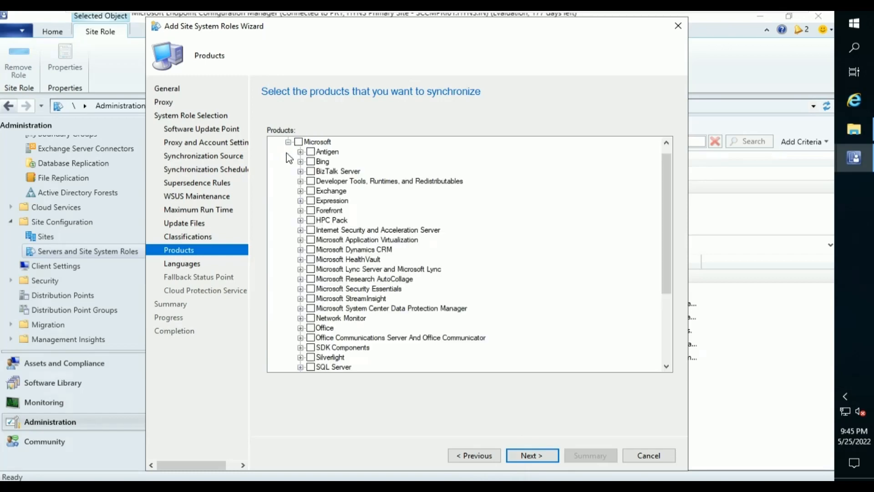
scroll(302, 157, "up", 1)
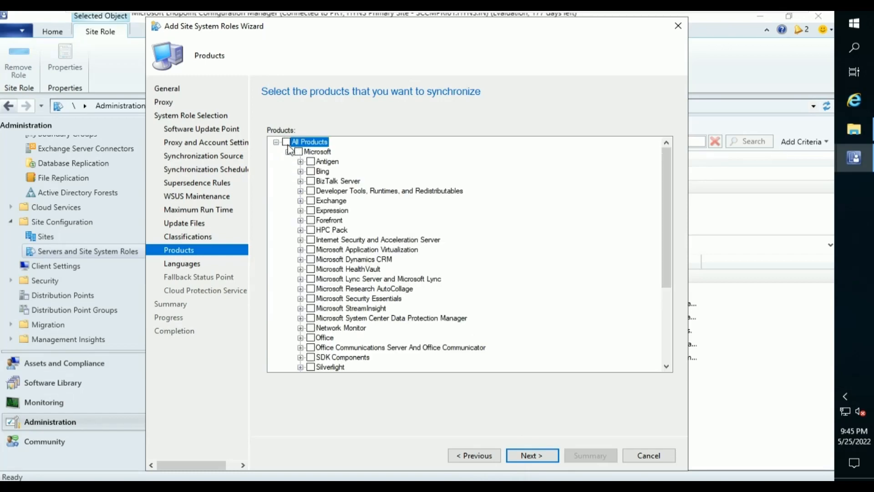
left_click(285, 142)
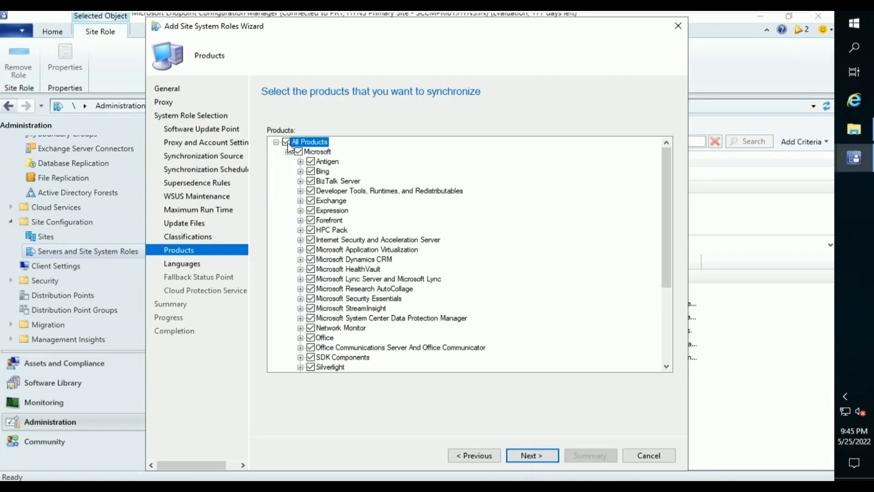
left_click(286, 142)
scroll(354, 333, "down", 4)
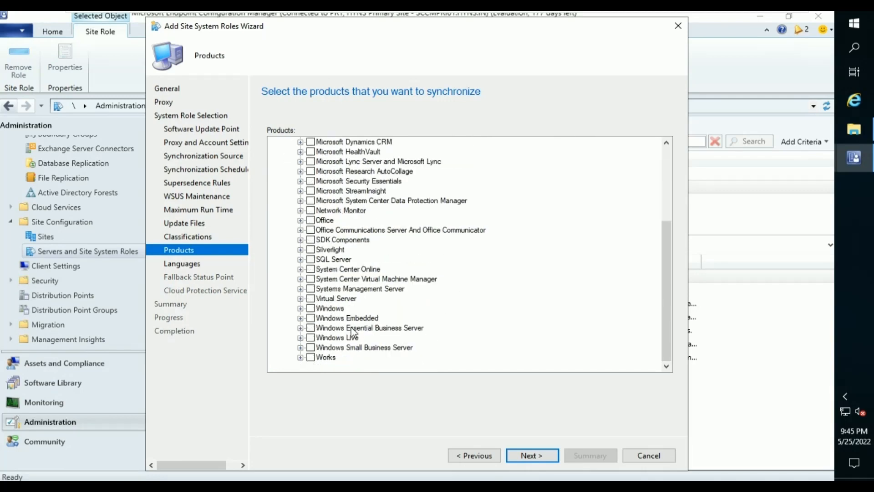
left_click(300, 308)
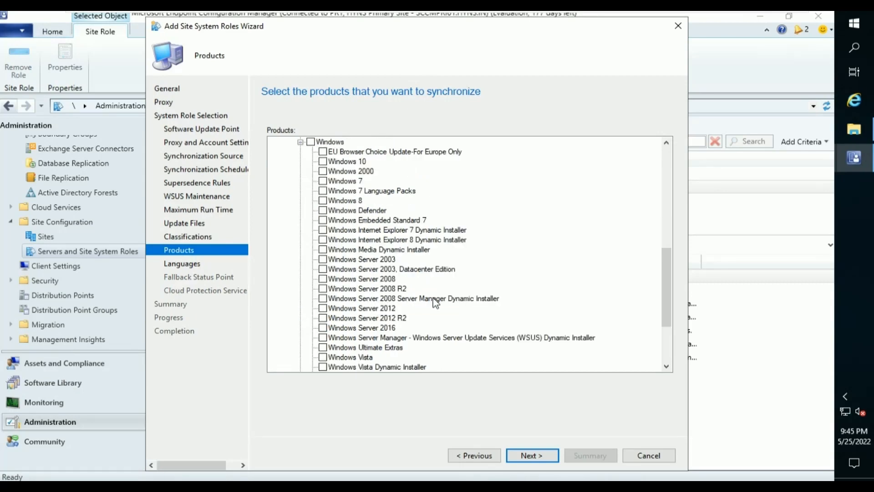
scroll(471, 268, "down", 2)
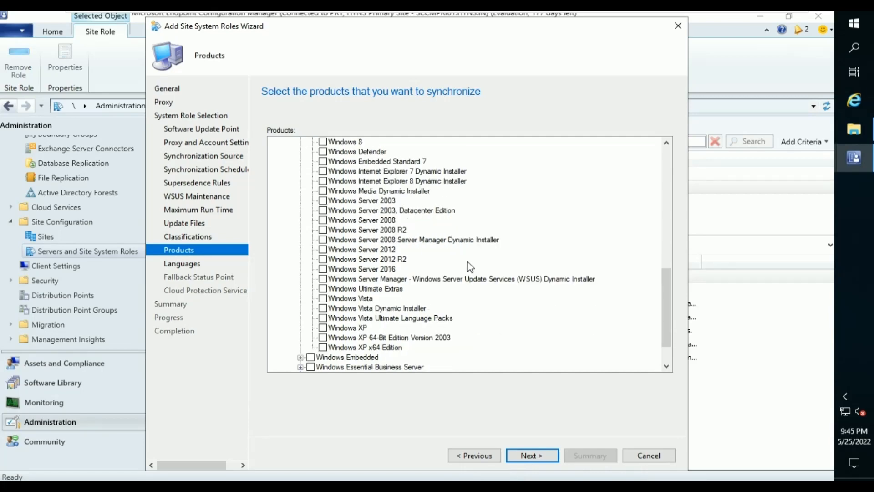
scroll(469, 267, "up", 3)
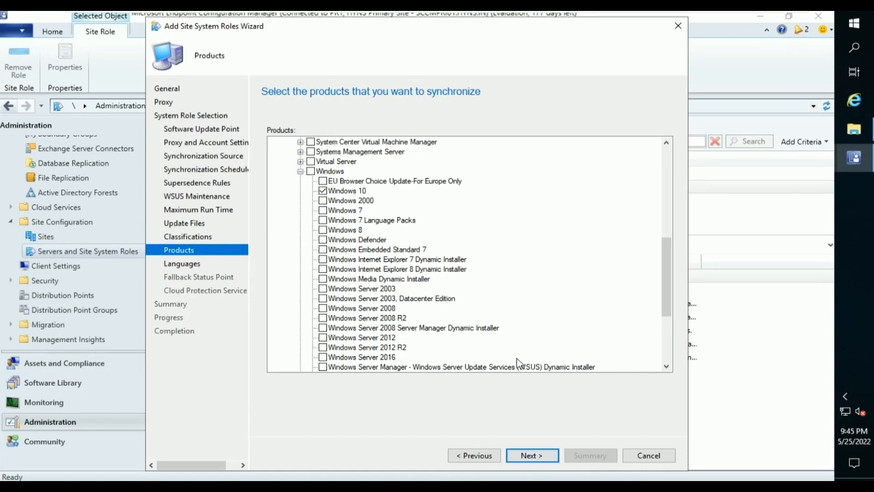
Keep the default Languages, Fallback Status Point and basic Cloud Protection Service settings.
scroll(381, 310, "down", 1)
scroll(382, 310, "down", 2)
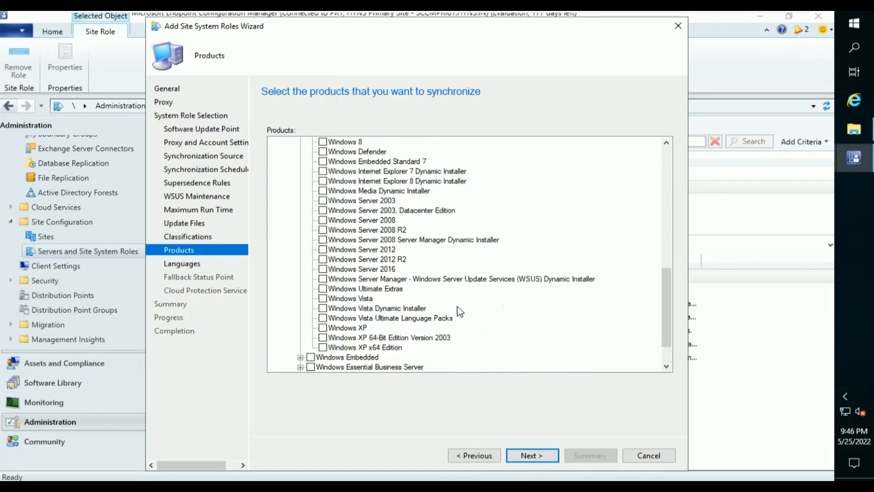
left_click(526, 456)
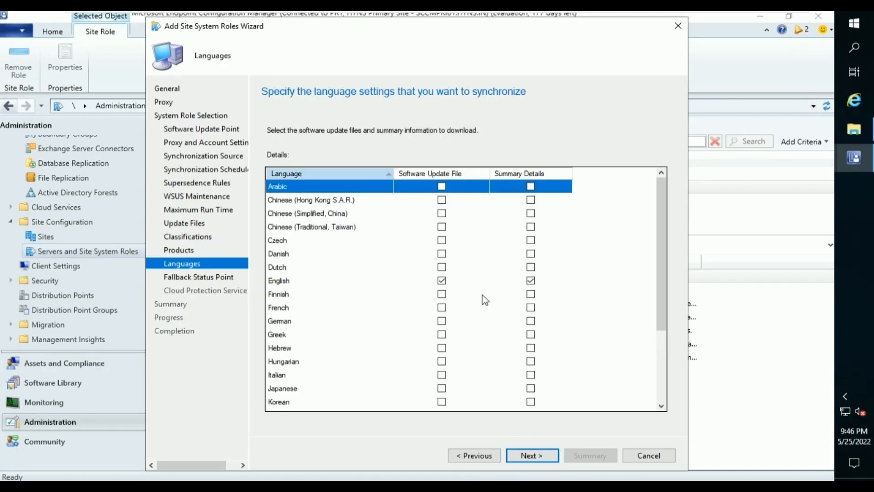
scroll(506, 287, "down", 3)
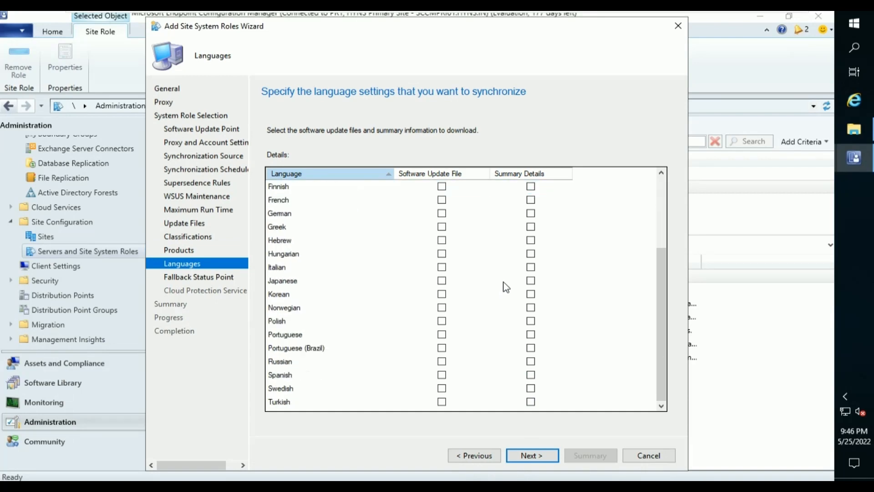
scroll(513, 408, "up", 3)
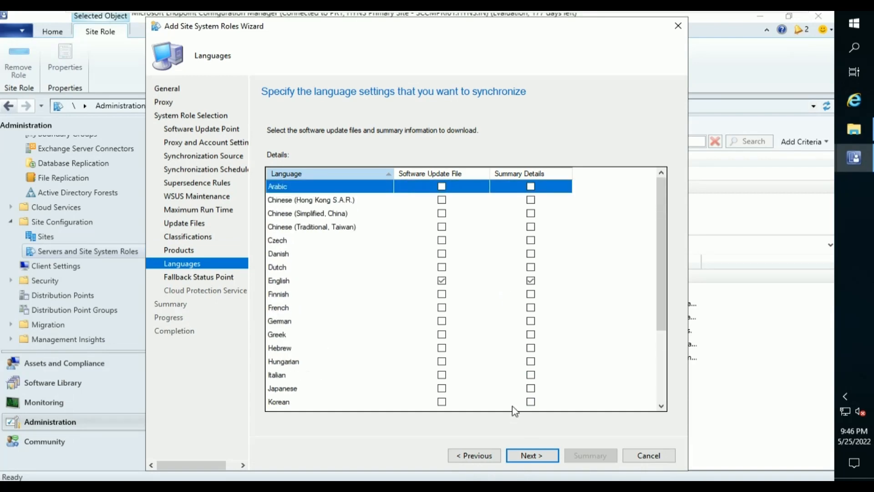
left_click(540, 455)
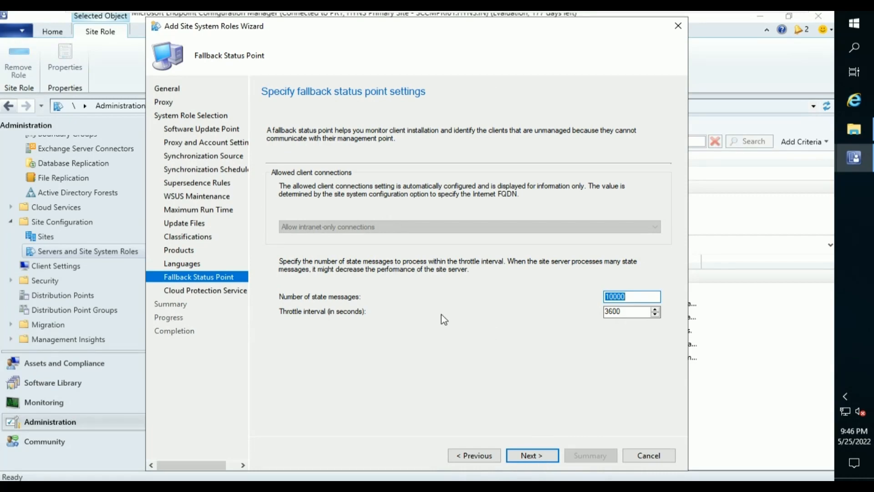
left_click(521, 452)
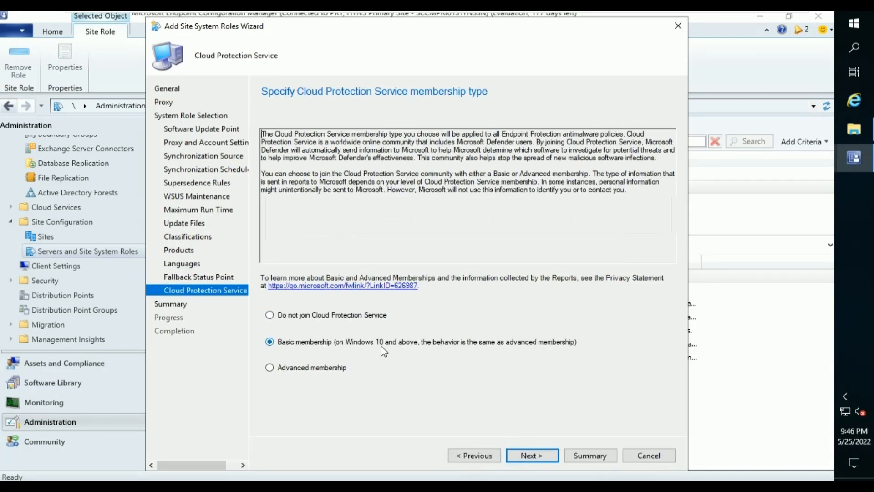
left_click(523, 456)
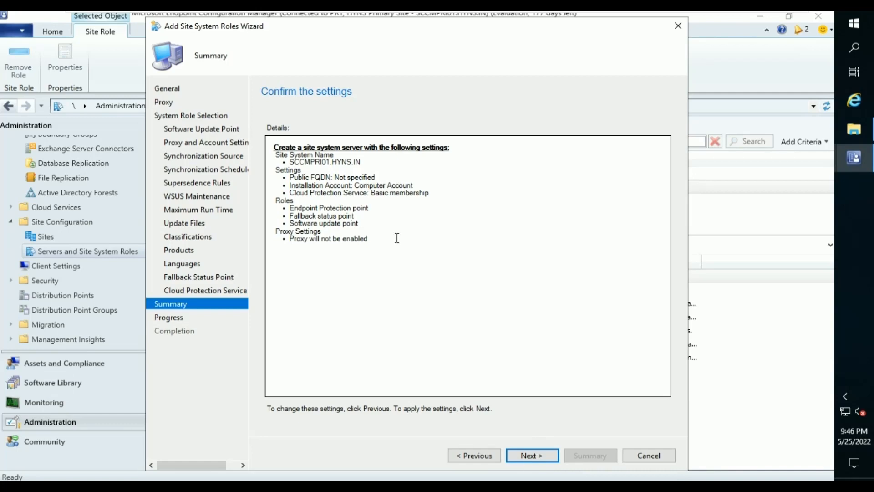
Review the summary and apply it to start adding the roles, then open the Logs folder.
left_click_drag(397, 238, 266, 137)
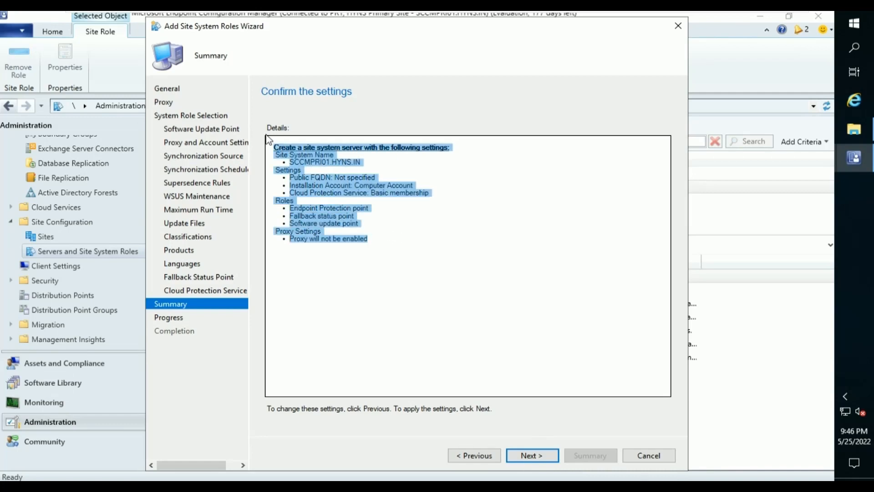
left_click(498, 383)
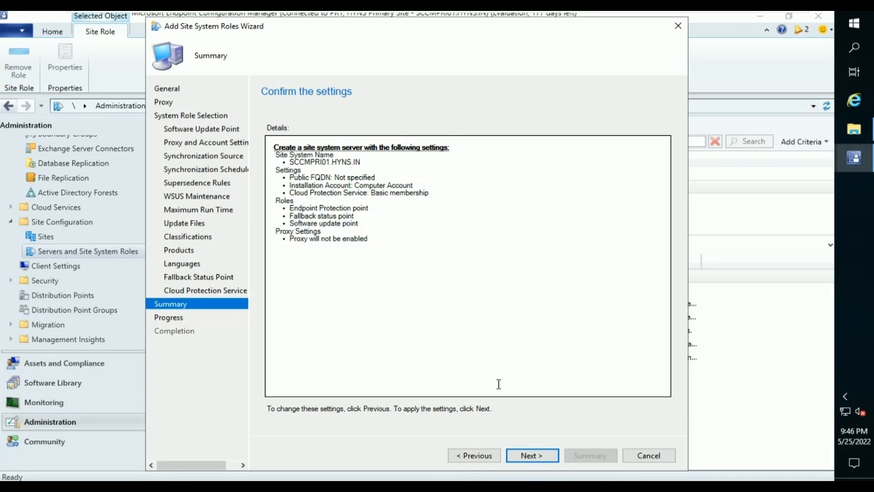
left_click(545, 456)
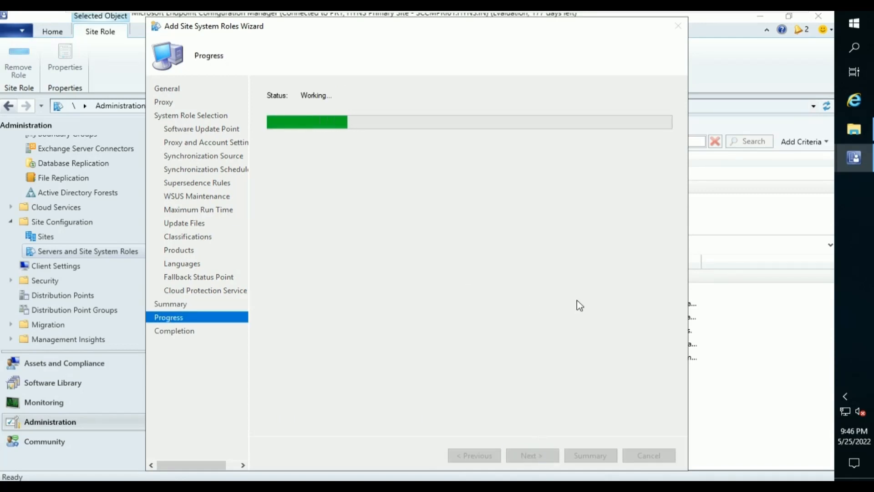
left_click(860, 133)
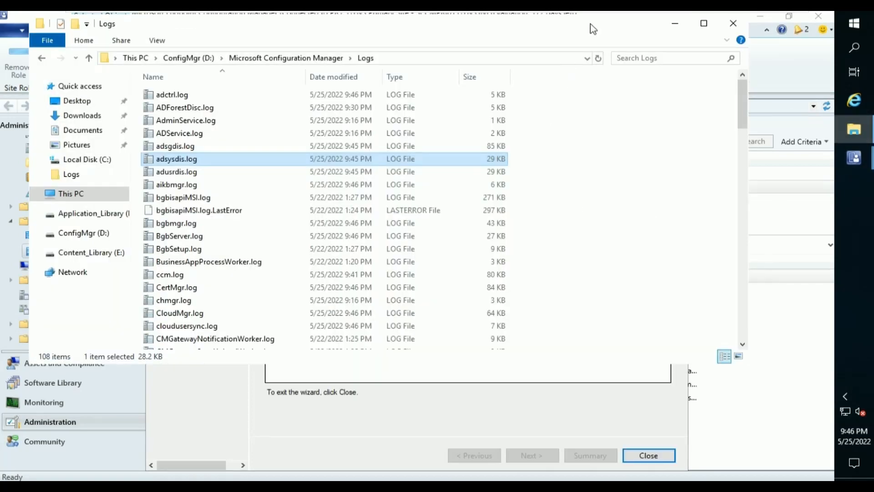
Open sitecomp.log in CMTrace and highlight the SMSEP role setup entry.
left_click(599, 59)
left_click(343, 249)
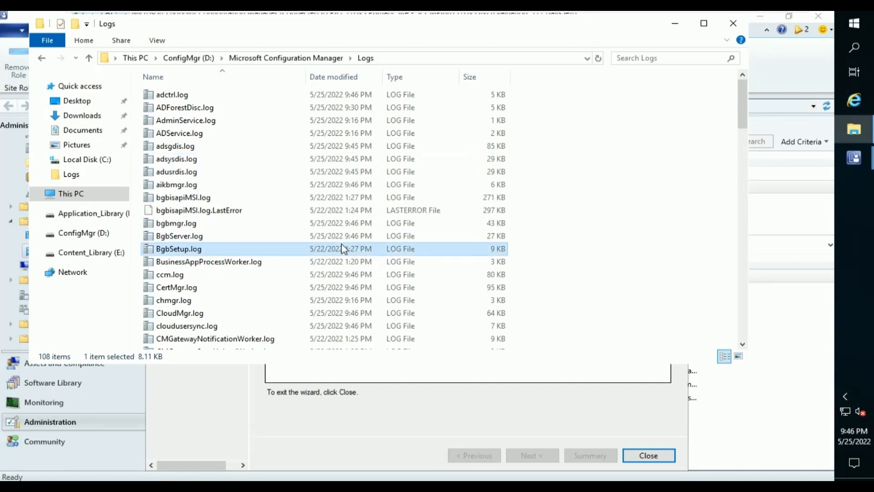
type("si")
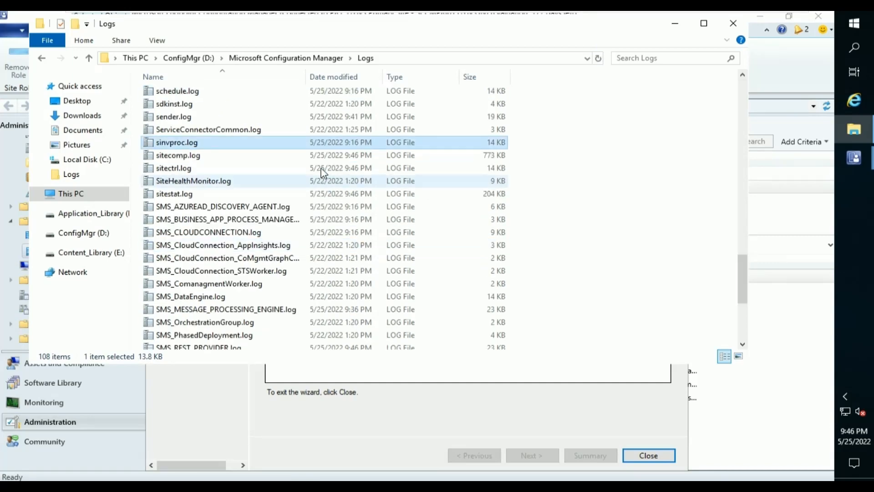
double_click(321, 160)
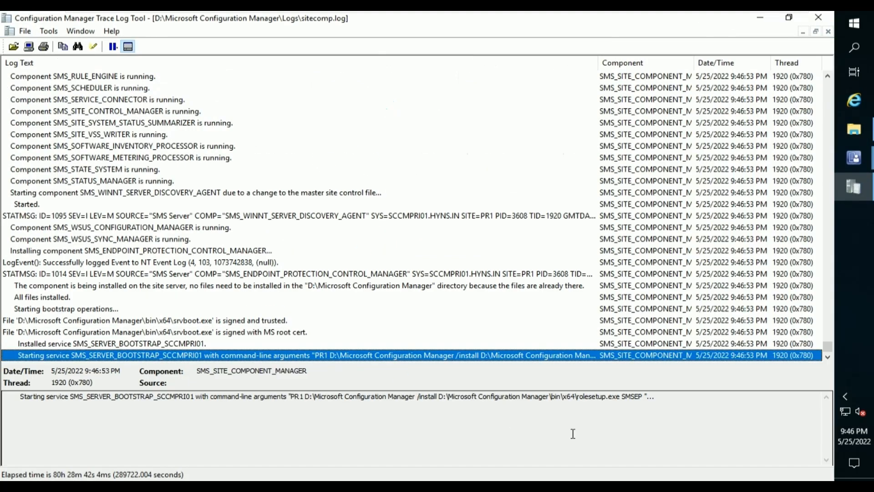
left_click(633, 403)
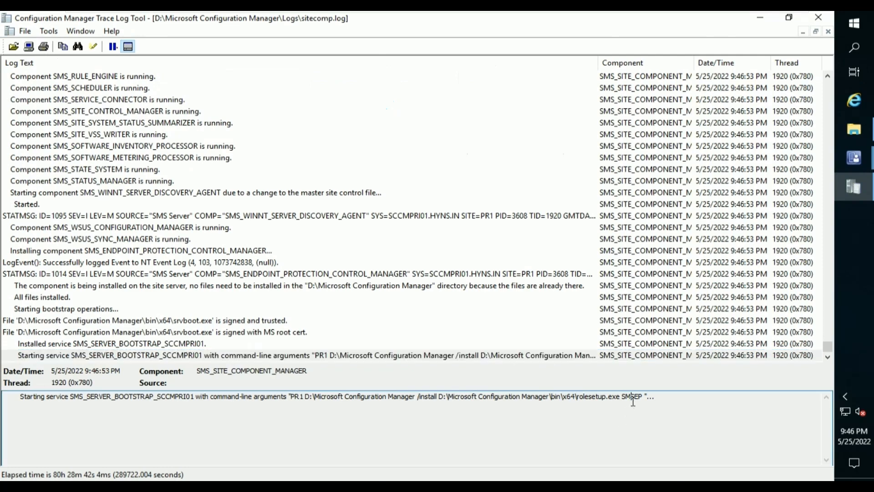
left_click(634, 396)
left_click_drag(634, 395, 643, 396)
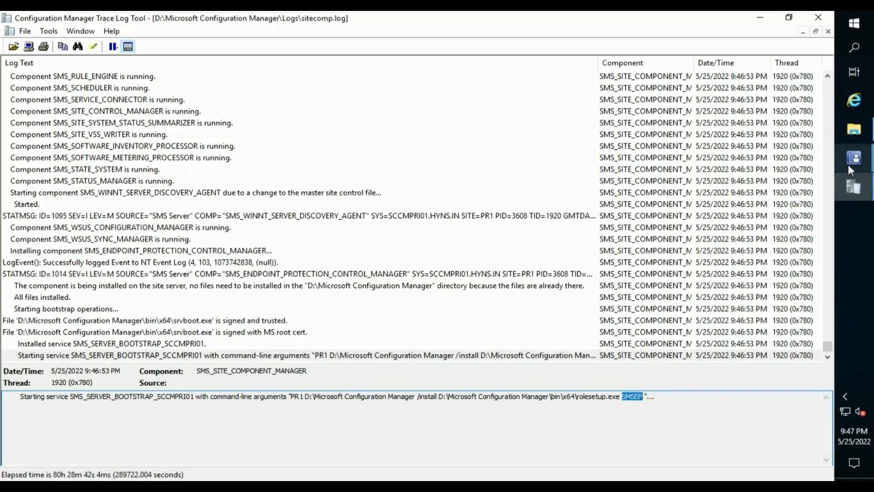
Return to the Logs folder and jump to the EP log files.
left_click(851, 132)
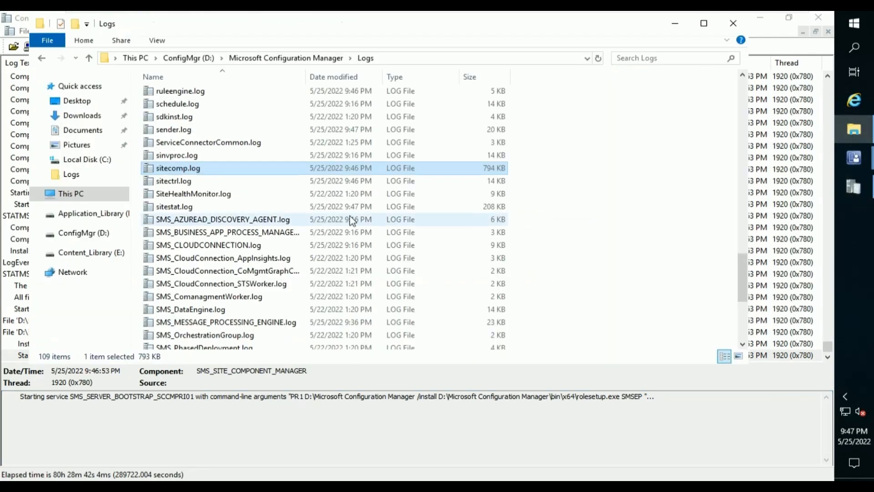
left_click(294, 230)
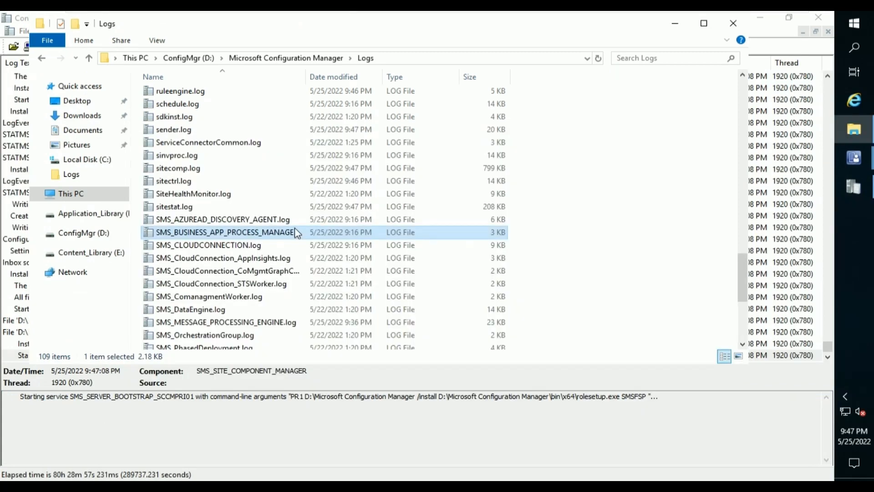
key("e")
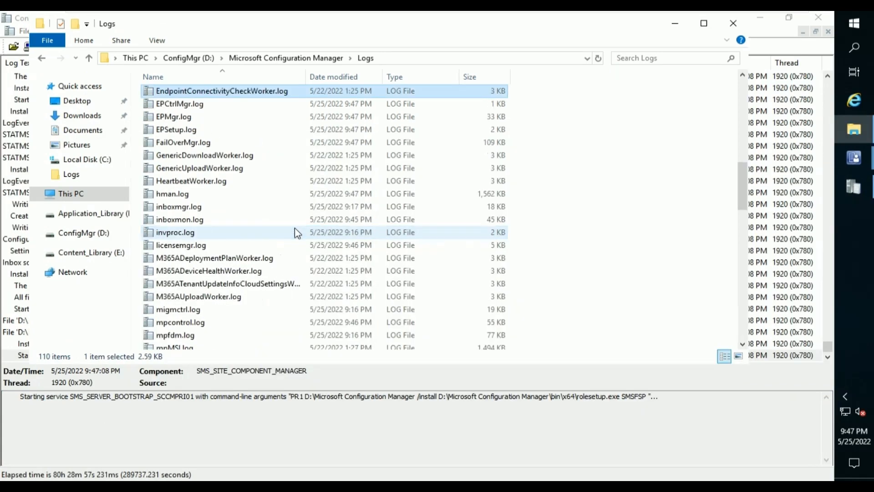
Confirm SMSEP installed successfully in EPSetup.log, then highlight SMSWSUS in sitecomp.log.
double_click(203, 132)
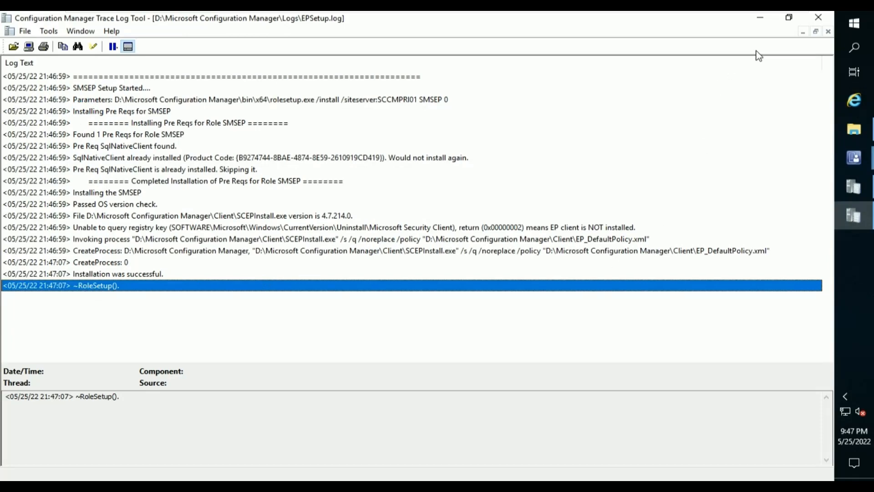
left_click(814, 22)
left_click(537, 404)
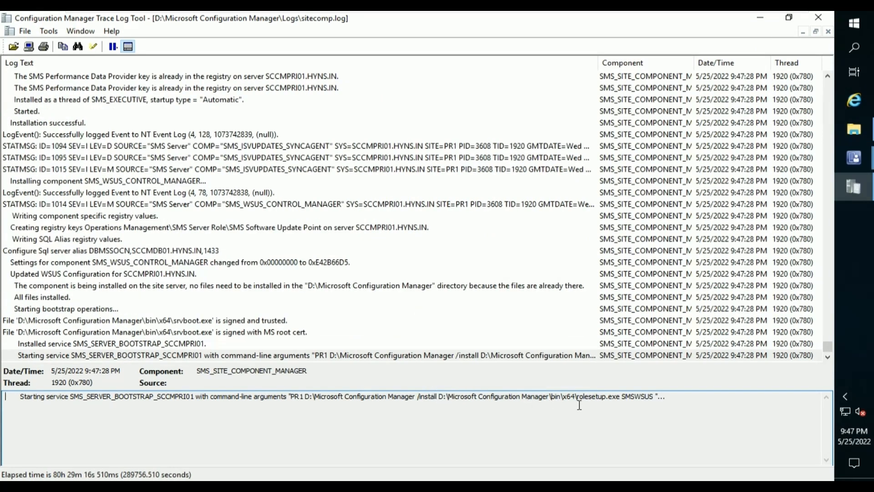
left_click_drag(623, 402, 655, 400)
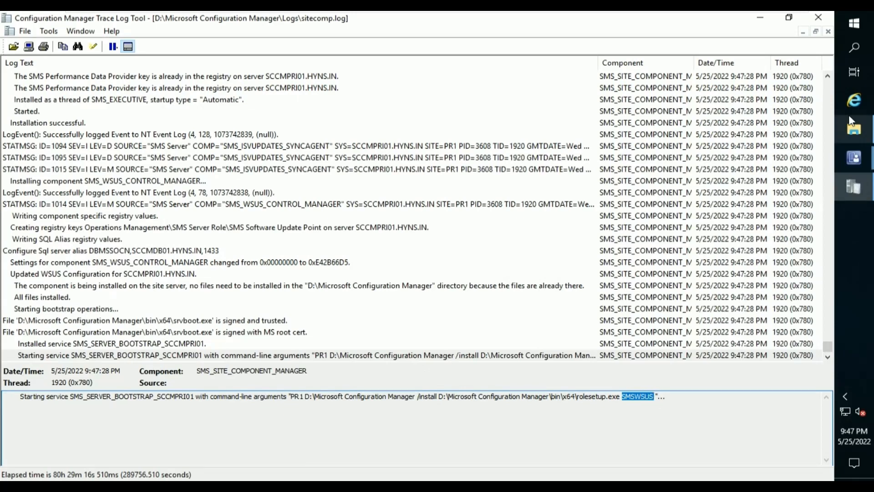
Back in the Logs folder, jump down to WCM.log.
left_click(862, 132)
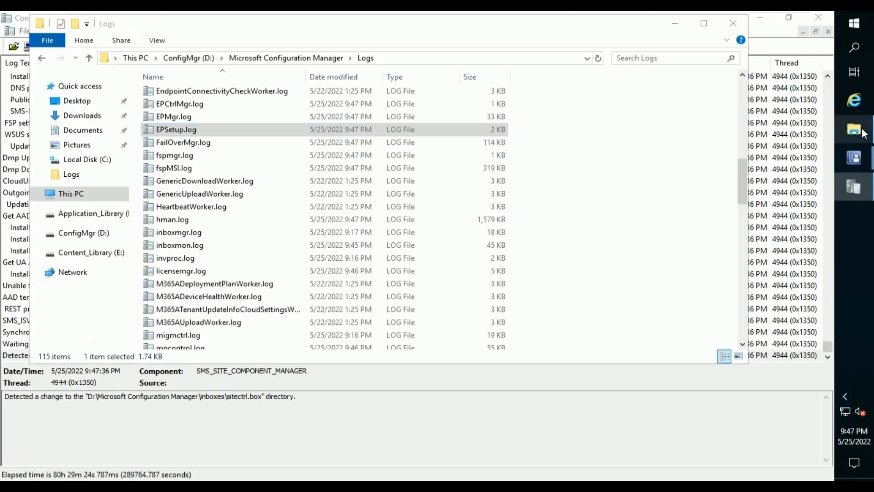
left_click(264, 257)
key("w")
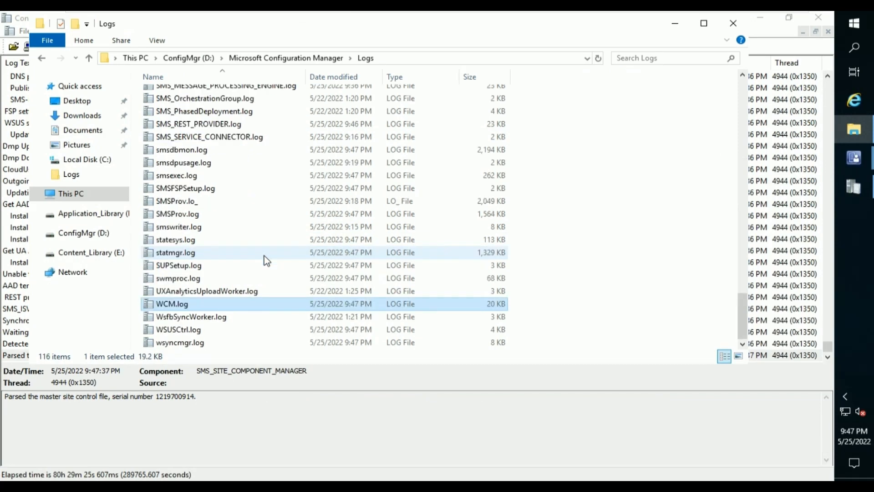
Check WCM.log for the WSUS group update, server connection and Configuration successful entries.
double_click(225, 307)
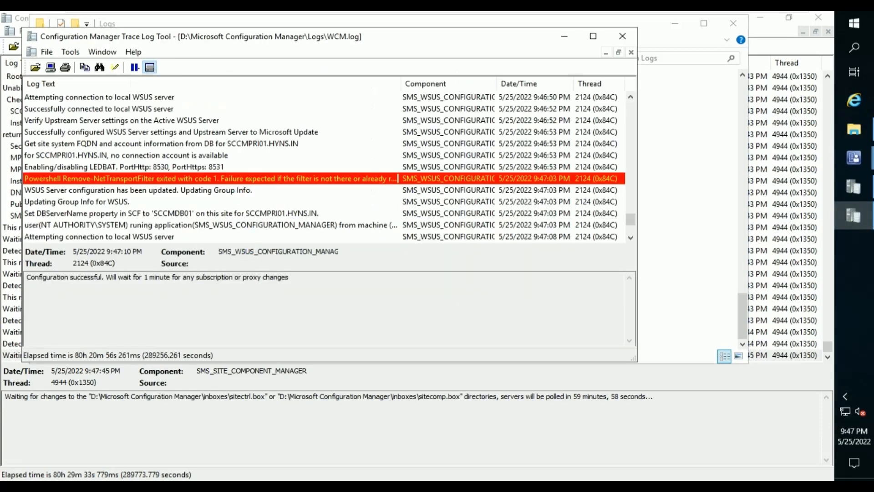
left_click(107, 203)
scroll(106, 204, "down", 3)
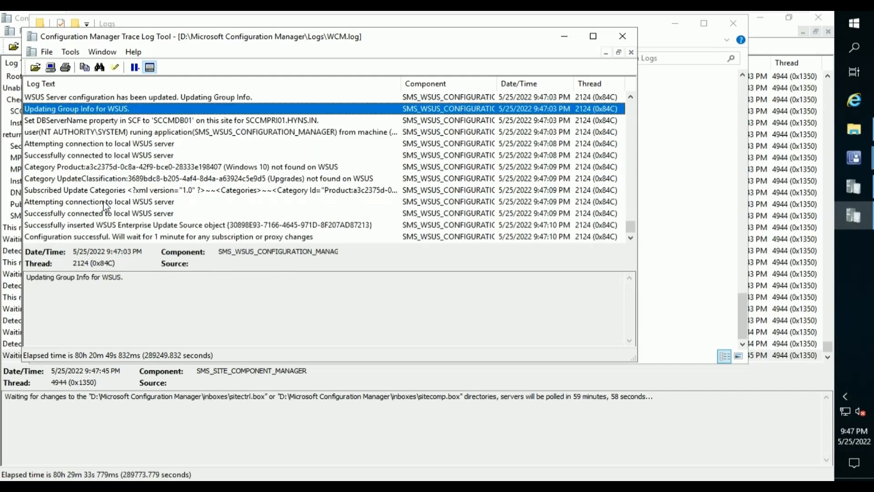
left_click(110, 145)
left_click(110, 155)
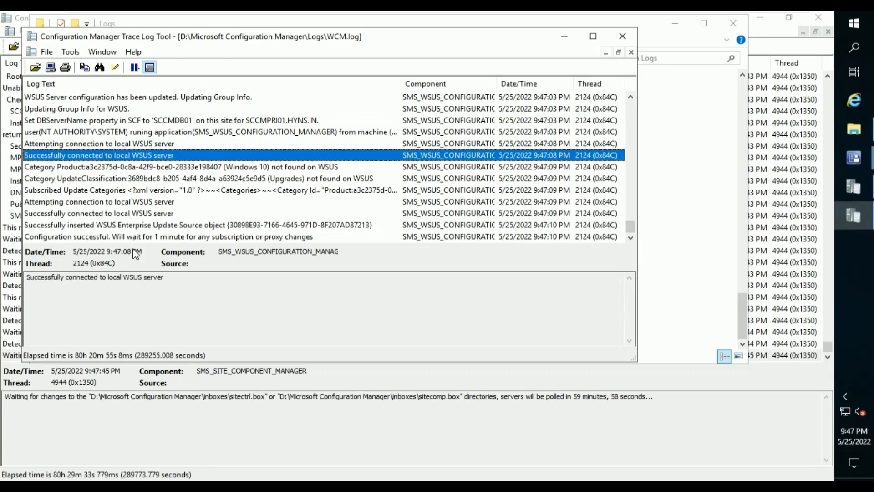
left_click(146, 238)
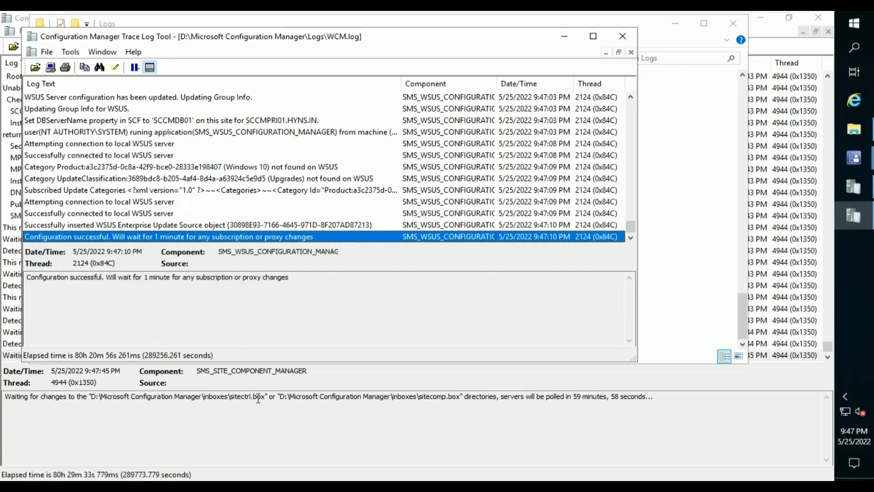
Open WSUSCtrl.log to confirm the local WSUS connection is healthy, then close it.
left_click(288, 430)
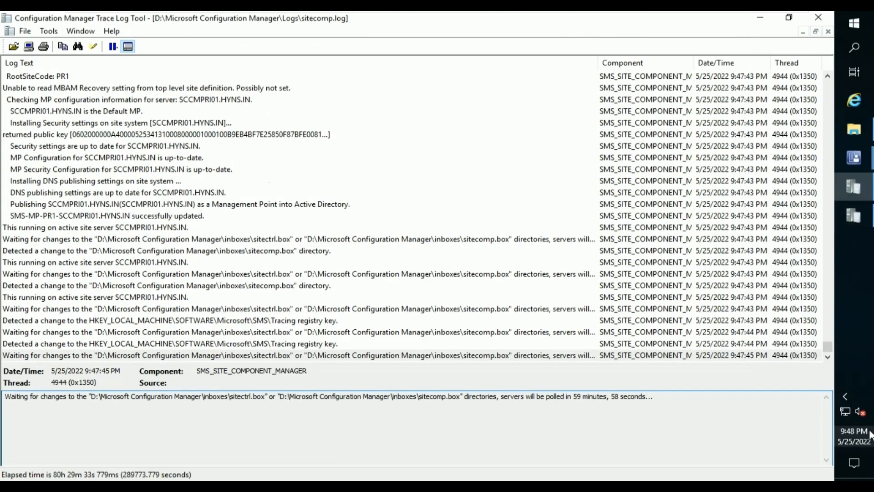
left_click(858, 133)
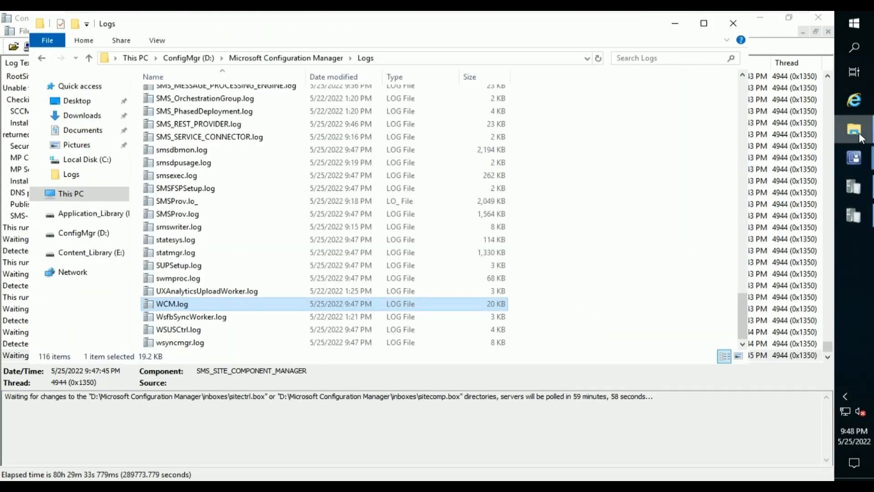
left_click(187, 331)
double_click(187, 331)
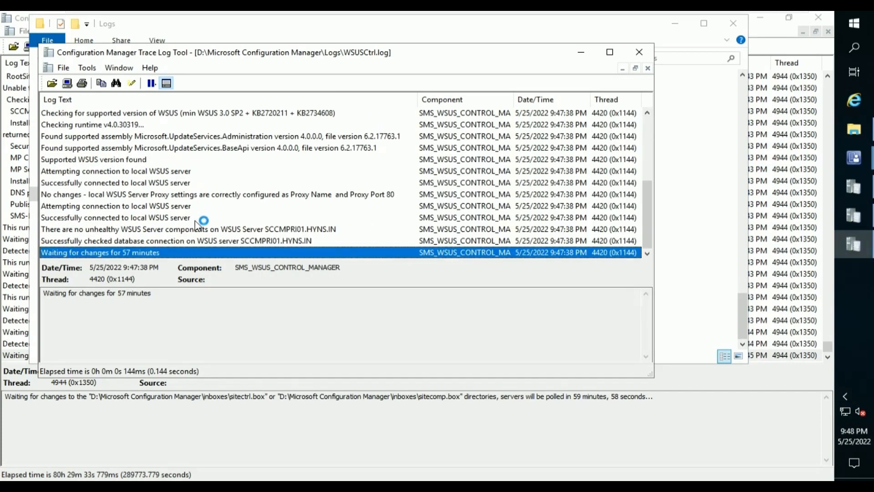
scroll(196, 221, "up", 5)
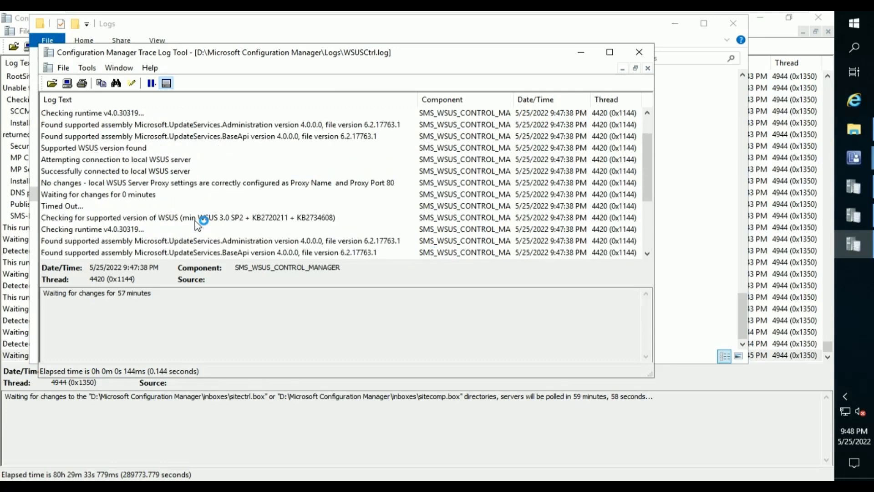
scroll(195, 220, "down", 5)
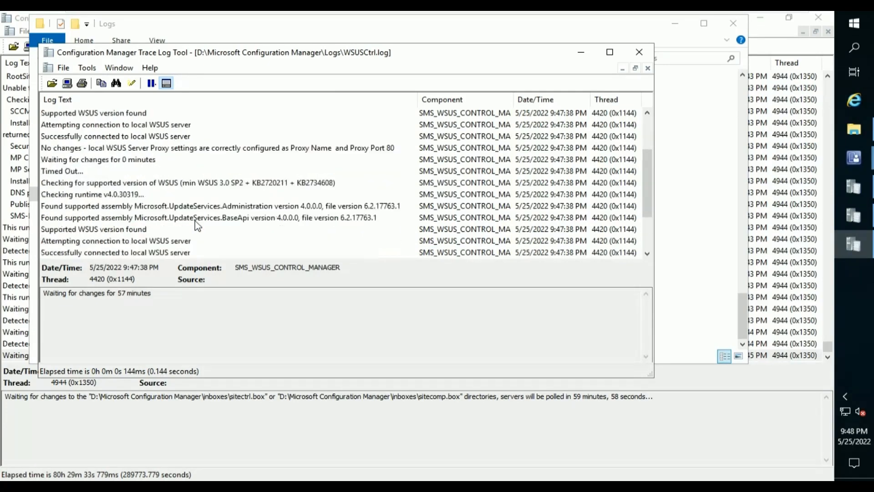
left_click(639, 58)
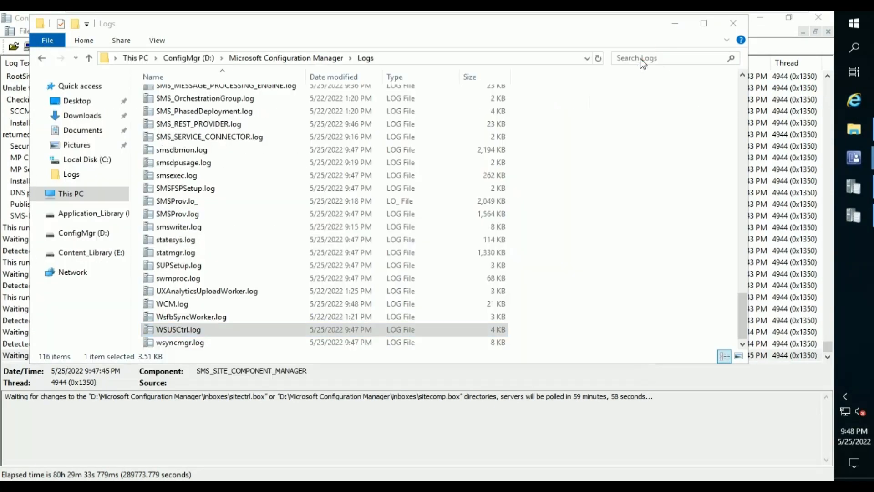
Maximize wsyncmgr.log and read its Sync failed entries: WSUS update source not found on PR1.
double_click(361, 342)
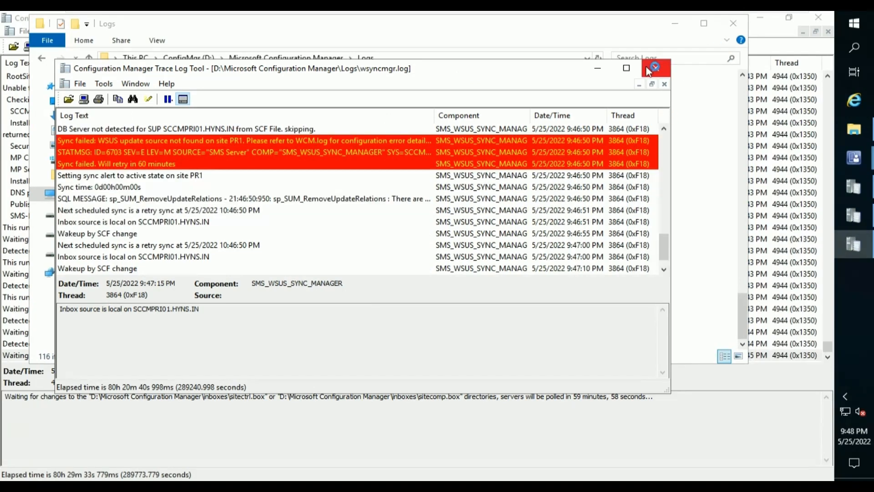
left_click(626, 68)
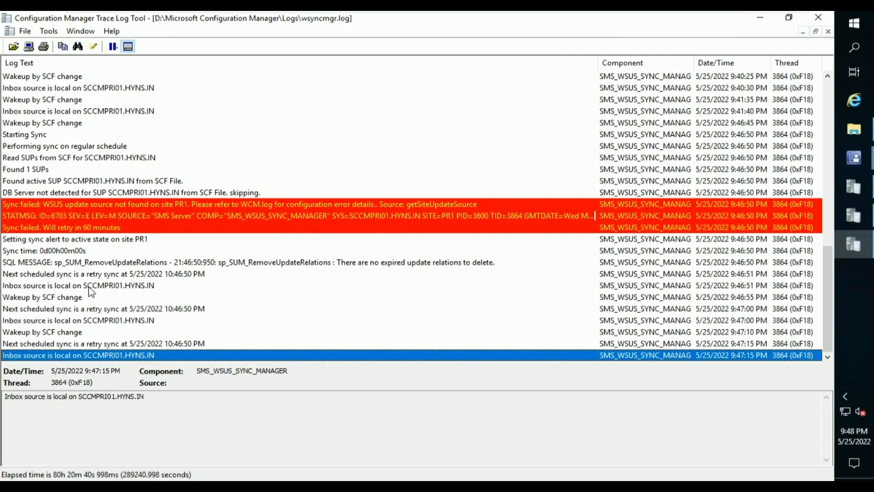
left_click(217, 203)
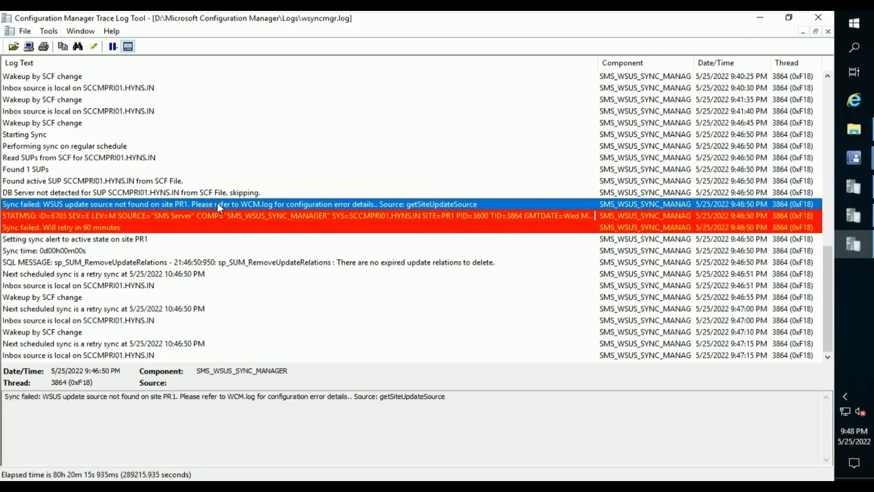
left_click(222, 217)
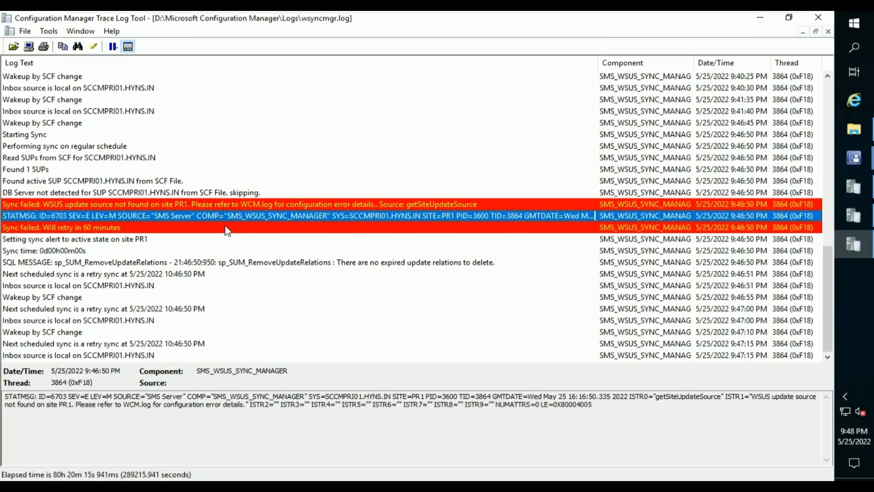
left_click(228, 231)
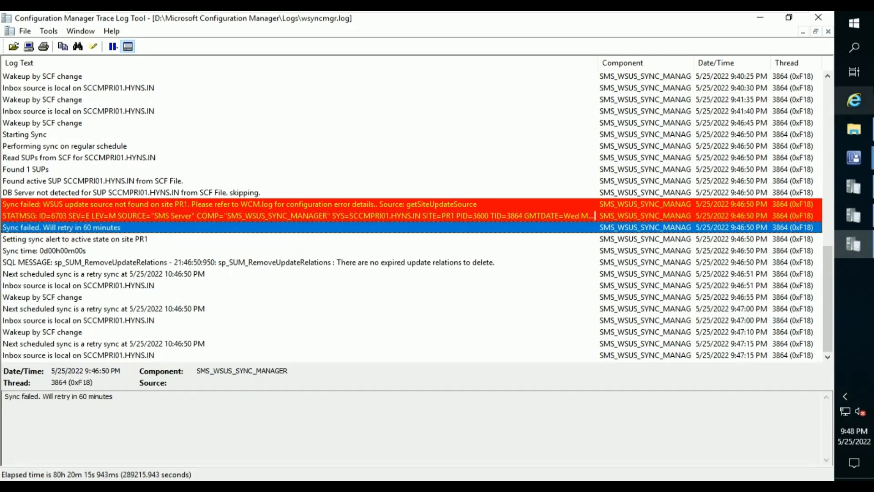
Close wsyncmgr.log and select SMSFSPSetup.log in the Logs folder.
left_click(816, 20)
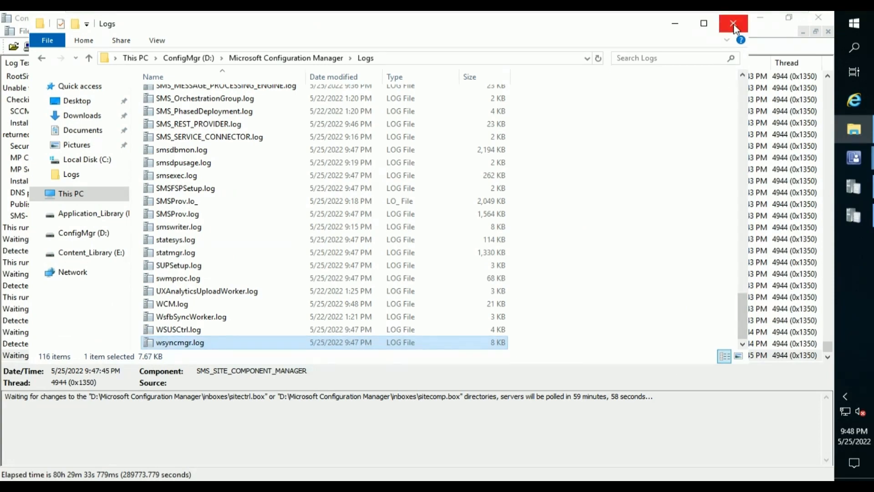
left_click(411, 271)
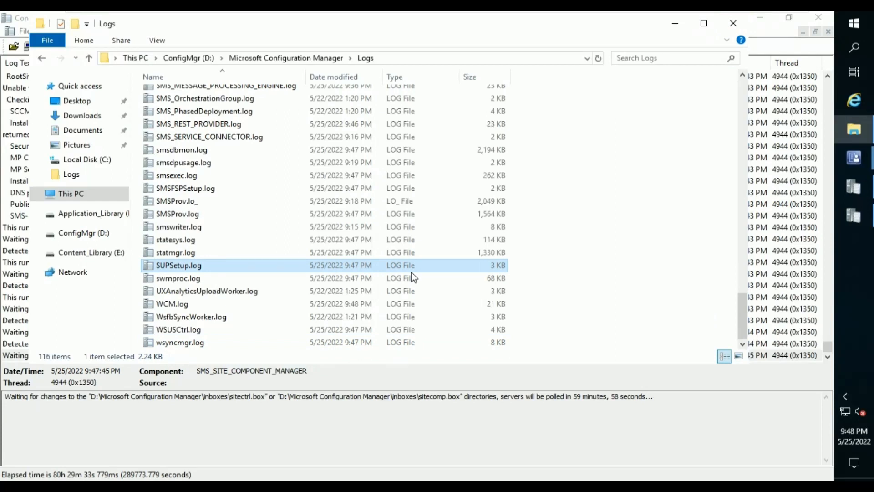
left_click(195, 190)
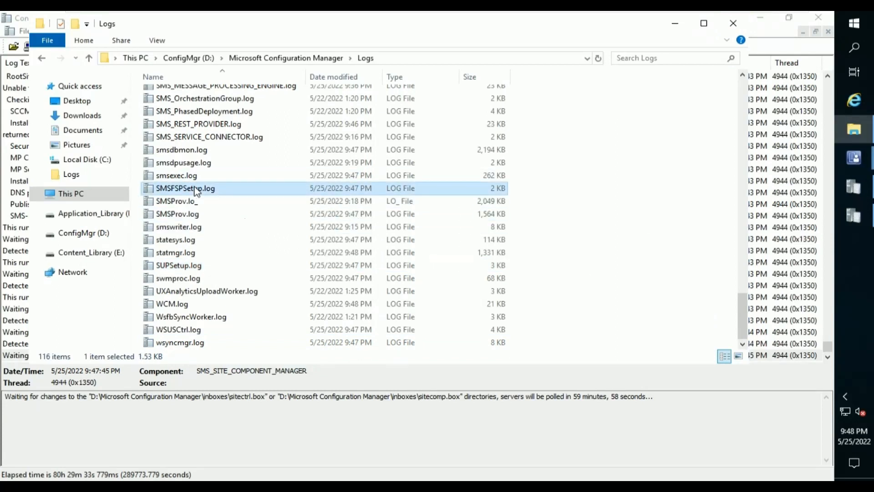
Review SMSFSPSetup.log for the fallback status point installation, then close it.
double_click(196, 191)
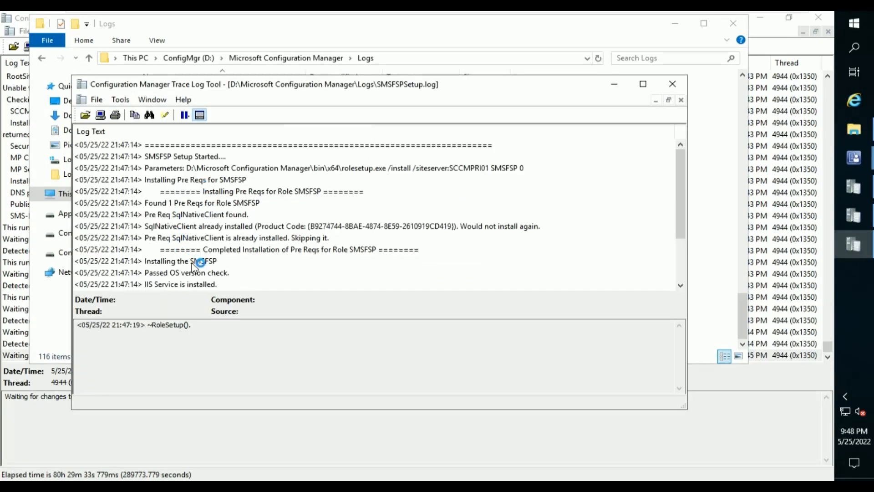
scroll(200, 264, "up", 4)
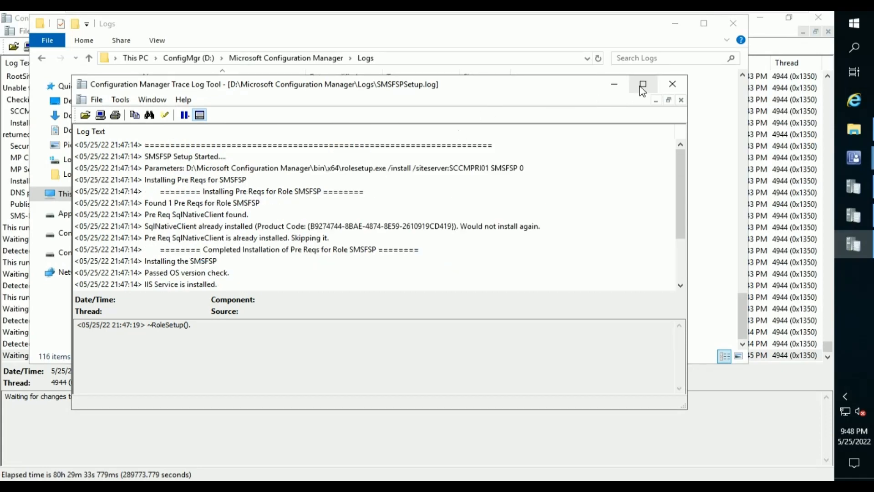
left_click(667, 86)
scroll(419, 253, "up", 3)
scroll(423, 253, "up", 20)
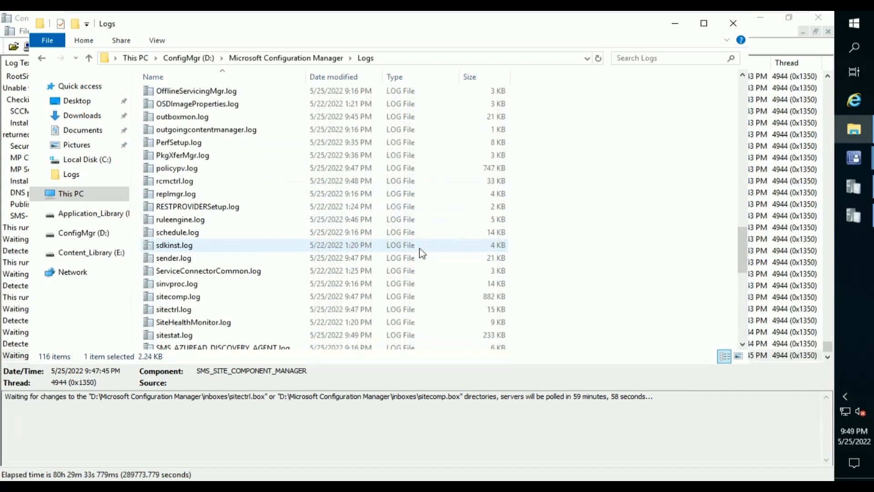
scroll(423, 254, "up", 2)
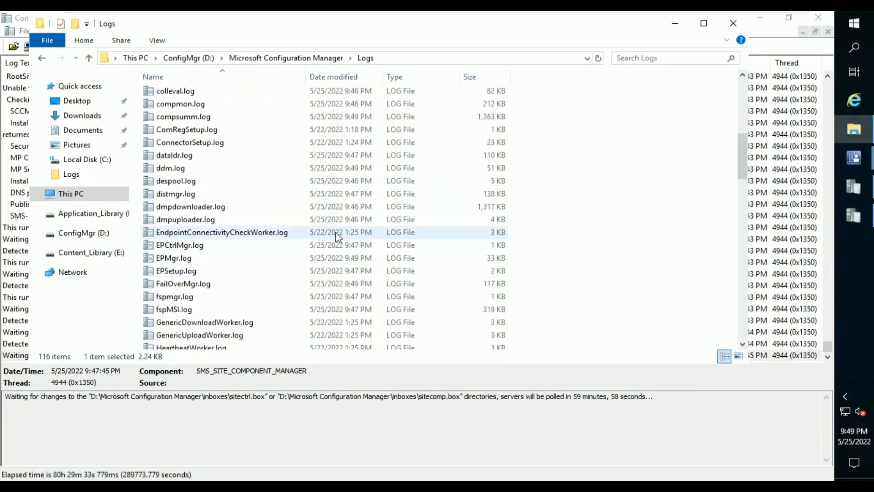
Check fspmgr.log, close it, and close the Logs folder window.
left_click(320, 301)
double_click(320, 301)
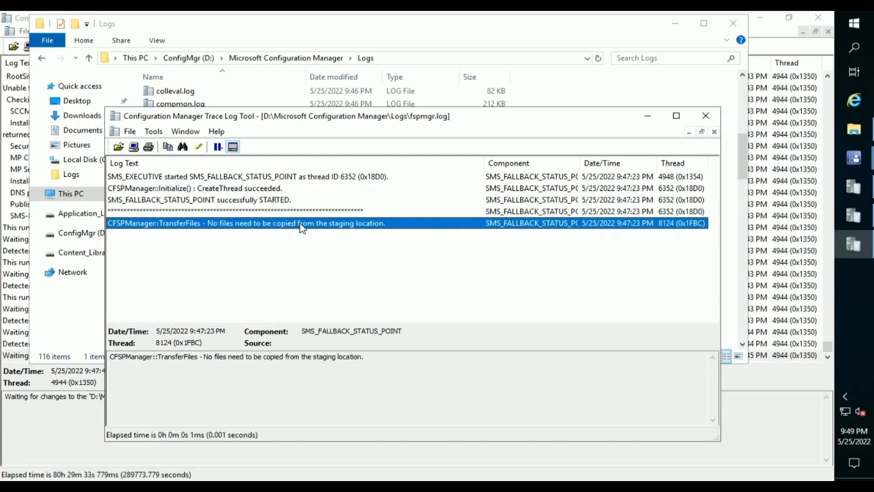
left_click(713, 119)
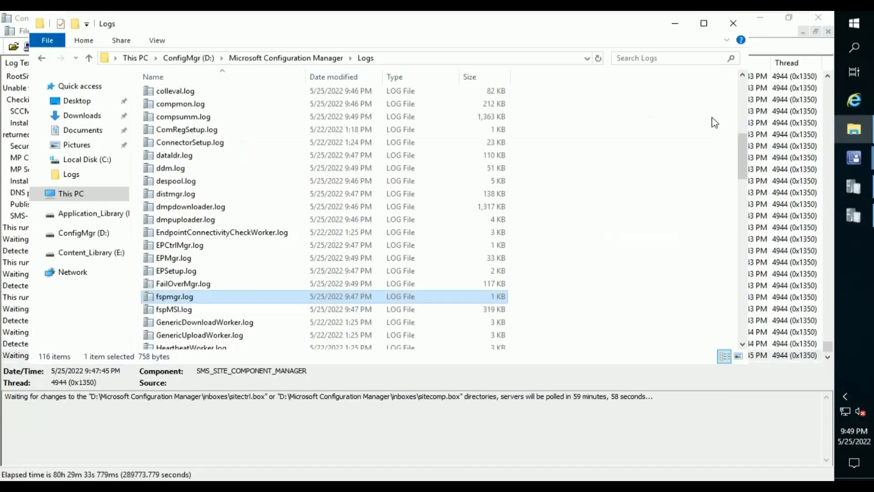
left_click(734, 25)
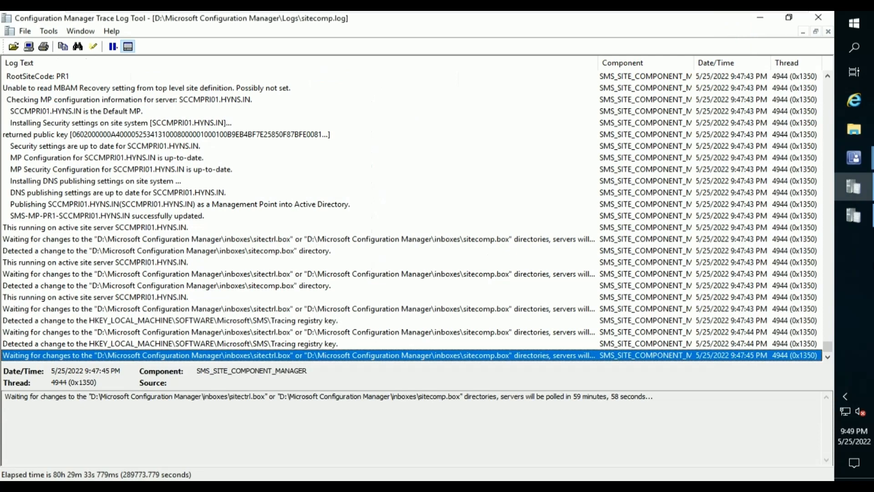
Close the WCM.log viewer, then note the polling interval and close sitecomp.log.
left_click(855, 189)
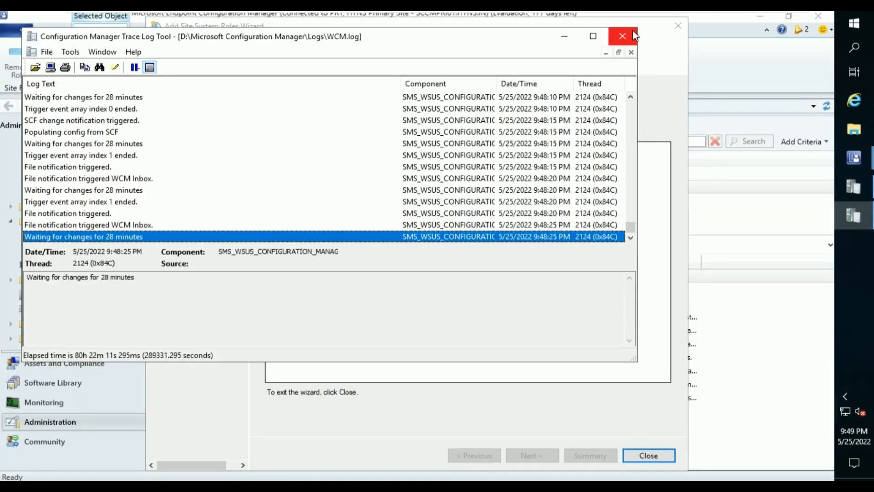
left_click(622, 36)
left_click(851, 187)
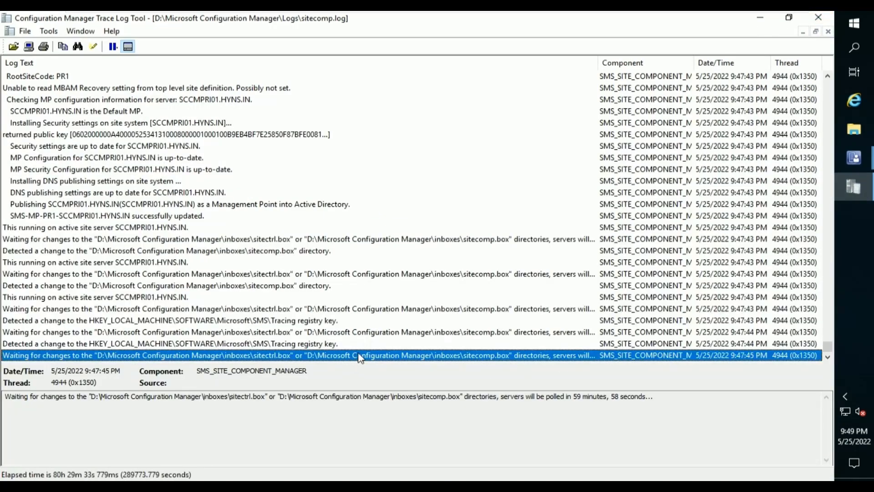
left_click_drag(697, 404, 545, 396)
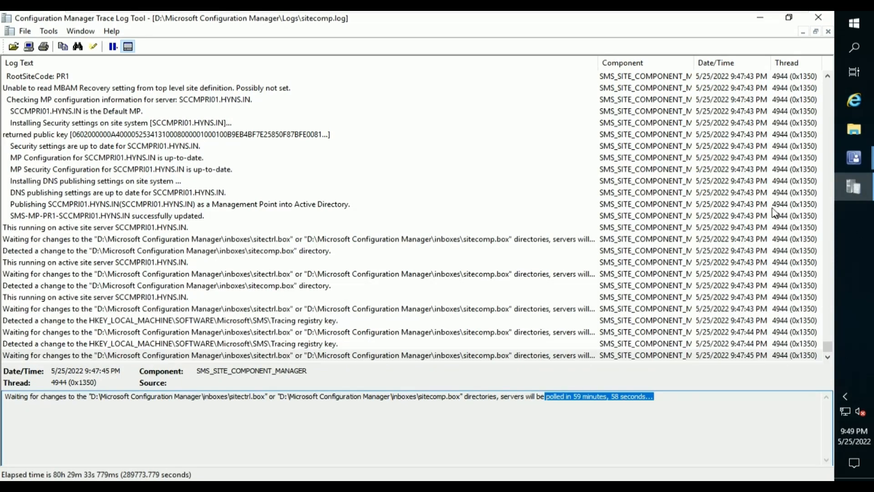
left_click(818, 17)
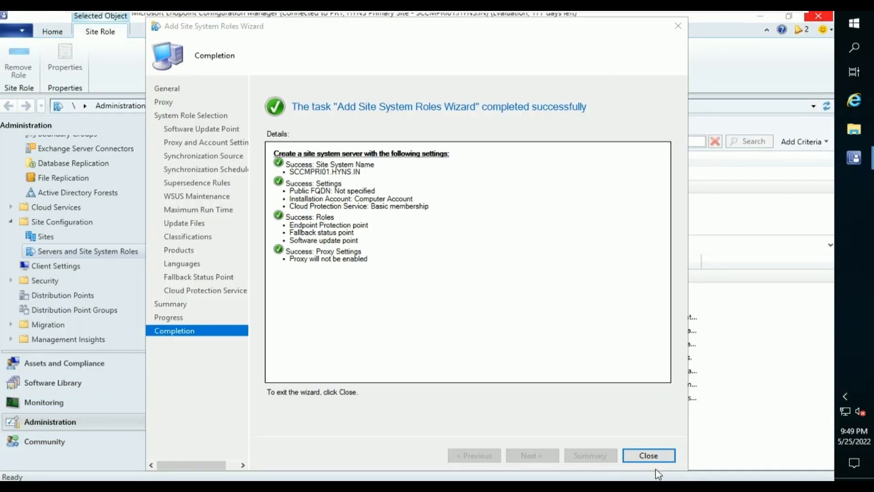
Close the finished wizard and start Add Site System Roles on SCCMDB01.HYNS.IN, keeping General and Proxy defaults.
left_click(652, 457)
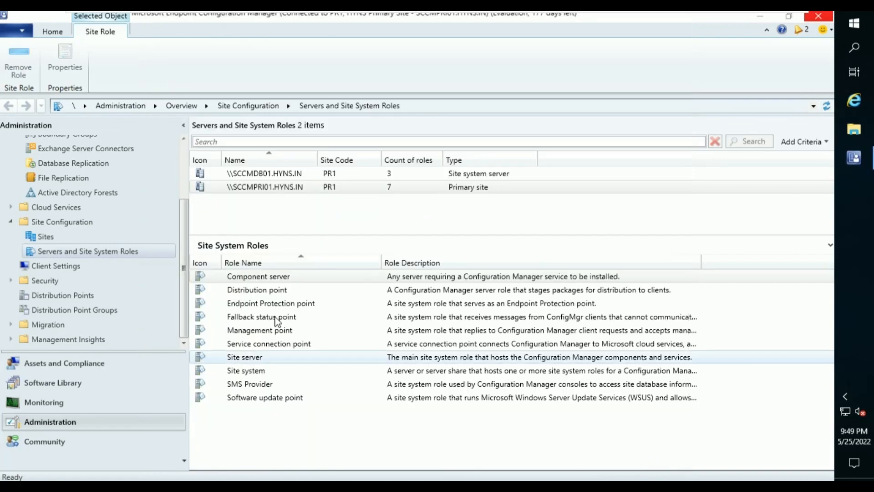
left_click(251, 175)
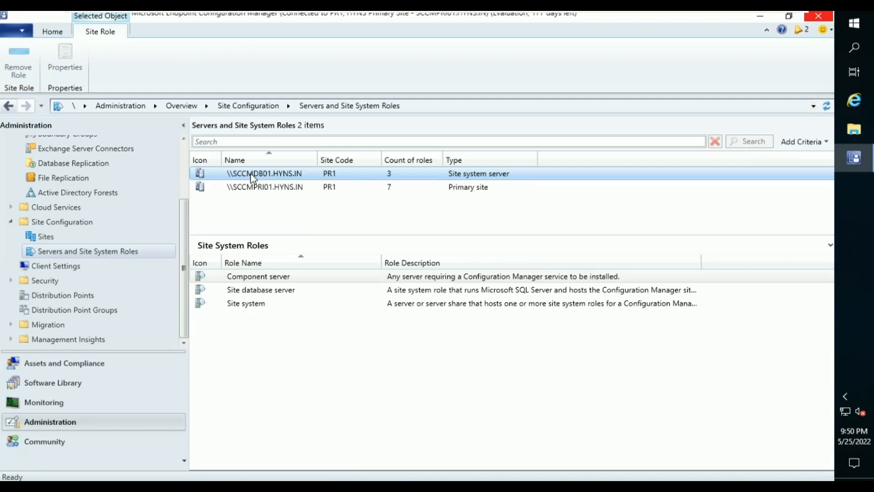
right_click(252, 176)
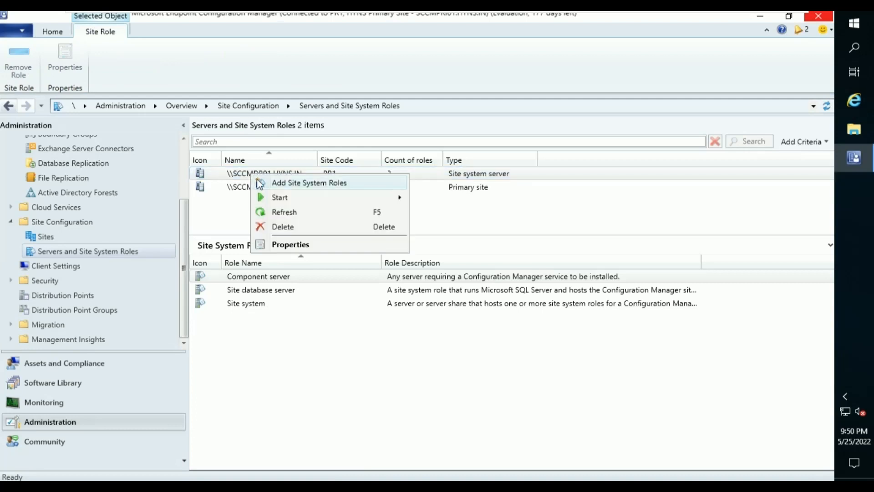
left_click(313, 184)
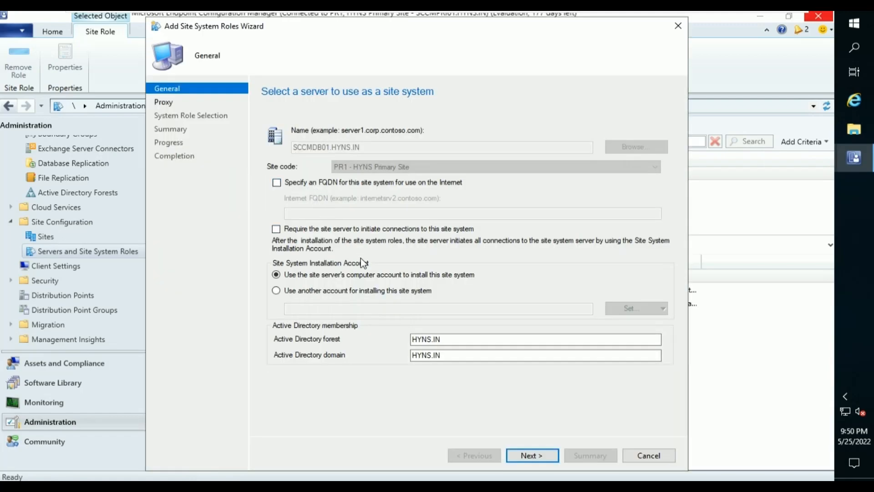
left_click(524, 457)
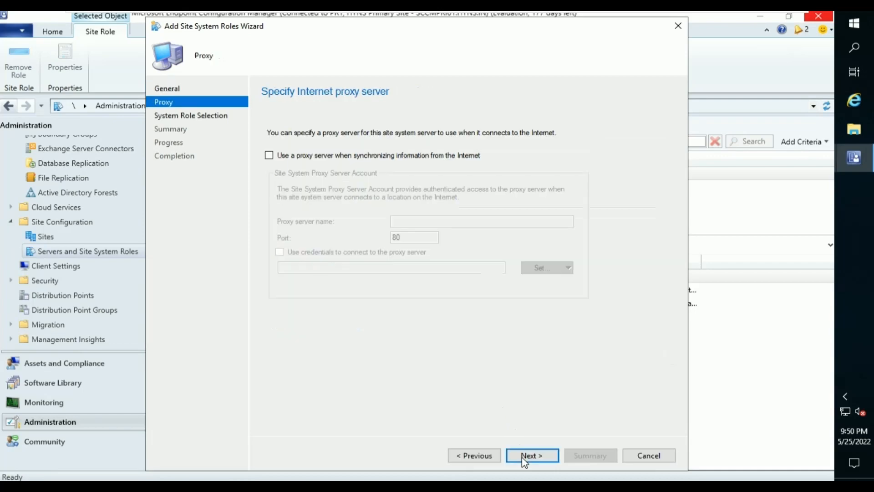
left_click(525, 457)
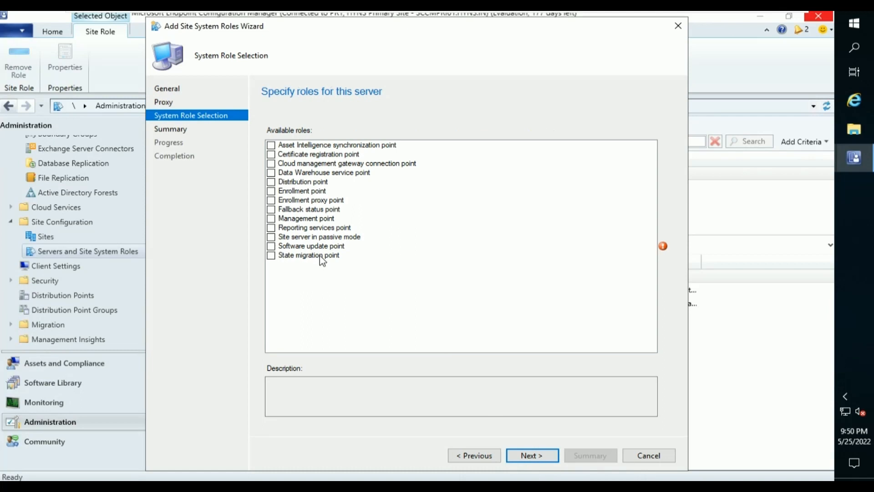
Select the Reporting services point role and verify the CM_PR1 site database connection.
left_click(274, 227)
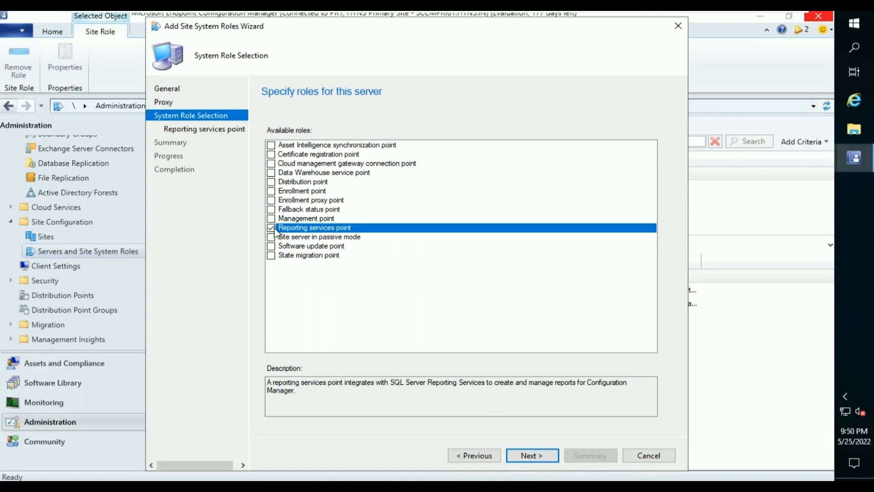
left_click(528, 456)
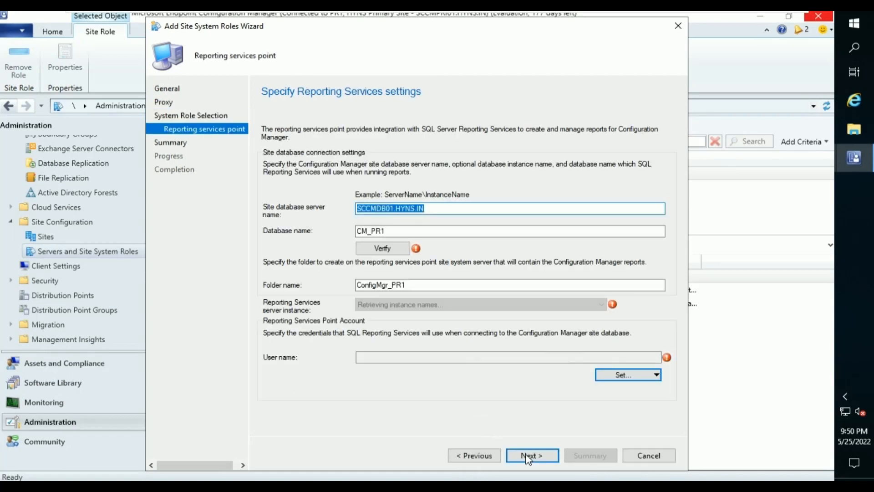
left_click(383, 248)
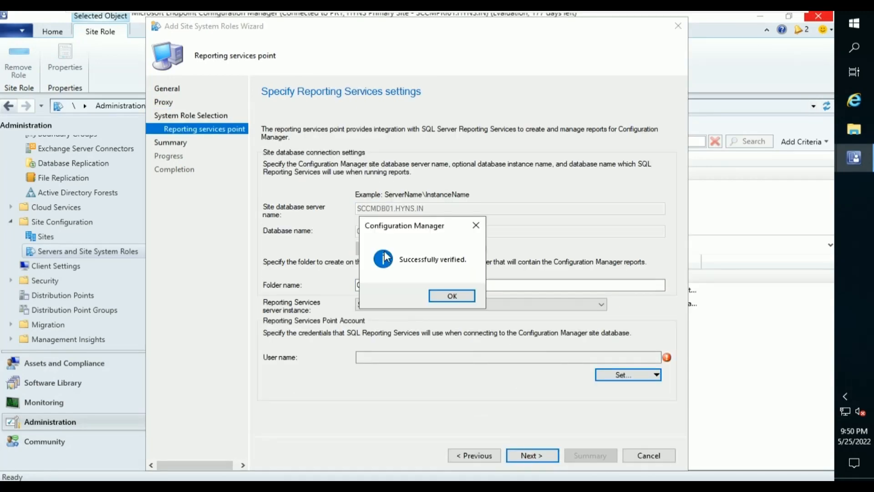
left_click(451, 296)
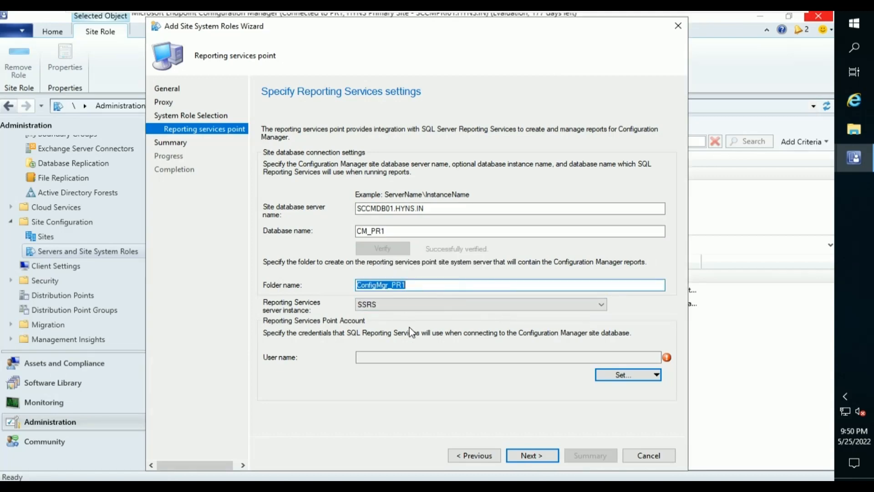
Choose the domain SQL service account as the new reporting services point account.
left_click(611, 380)
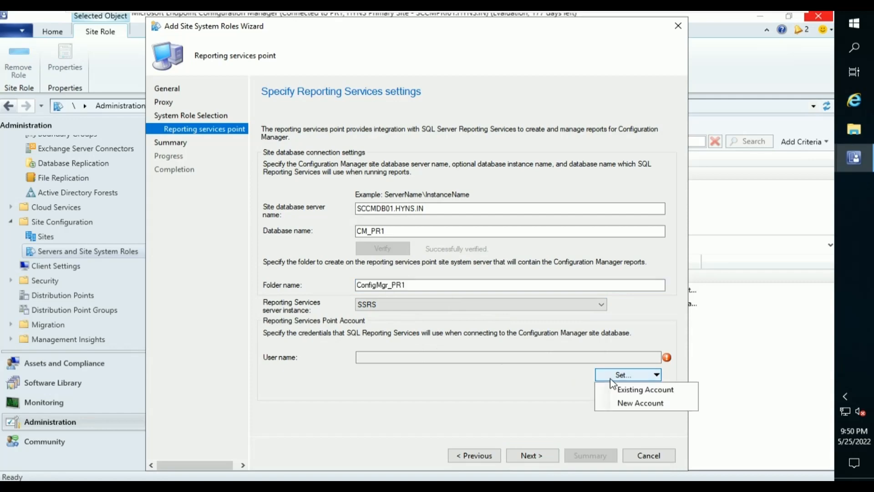
left_click(624, 401)
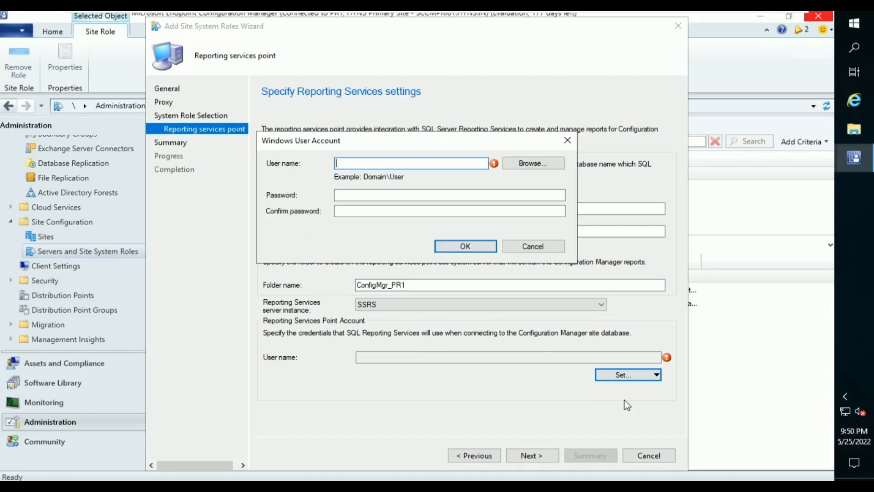
left_click(525, 164)
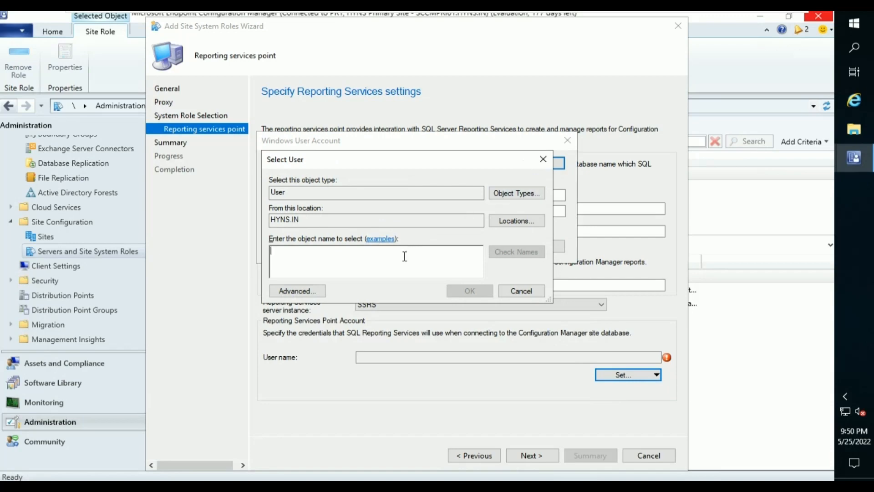
type("sa")
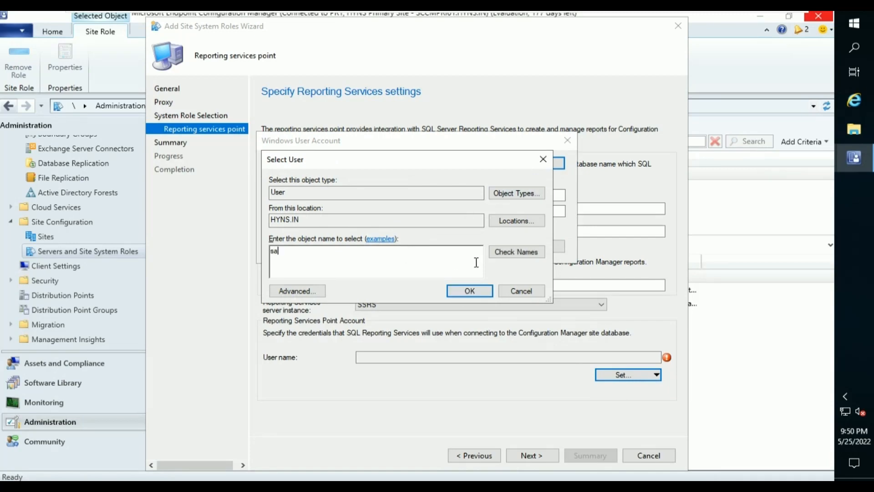
left_click(505, 253)
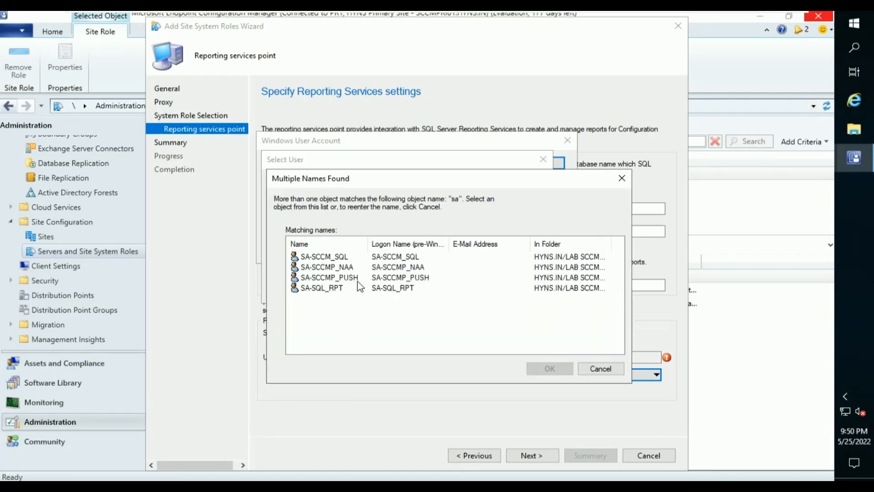
left_click(342, 257)
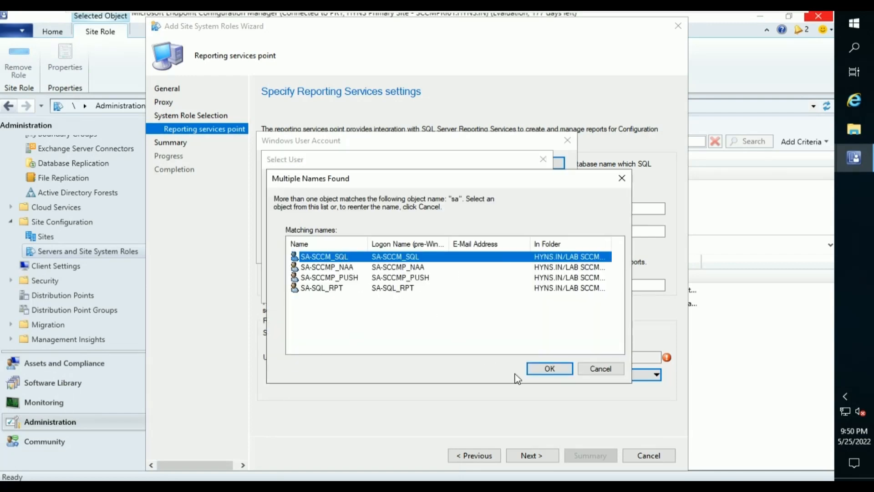
left_click(549, 369)
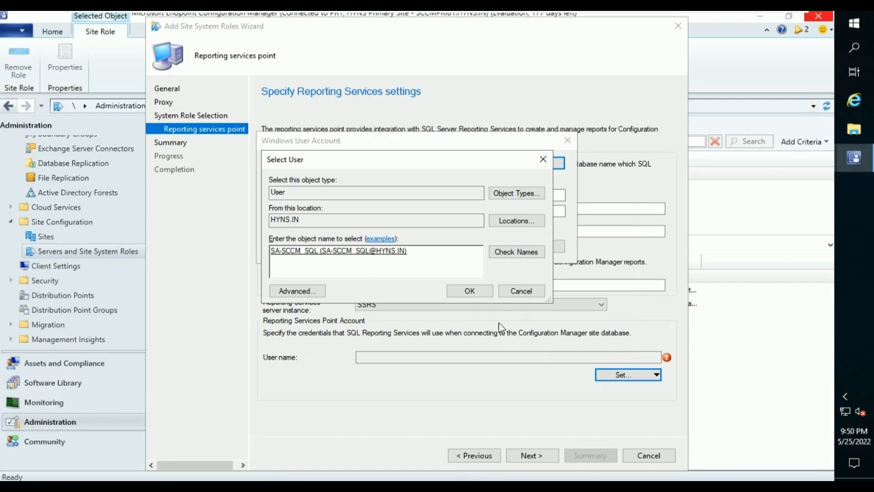
left_click(470, 291)
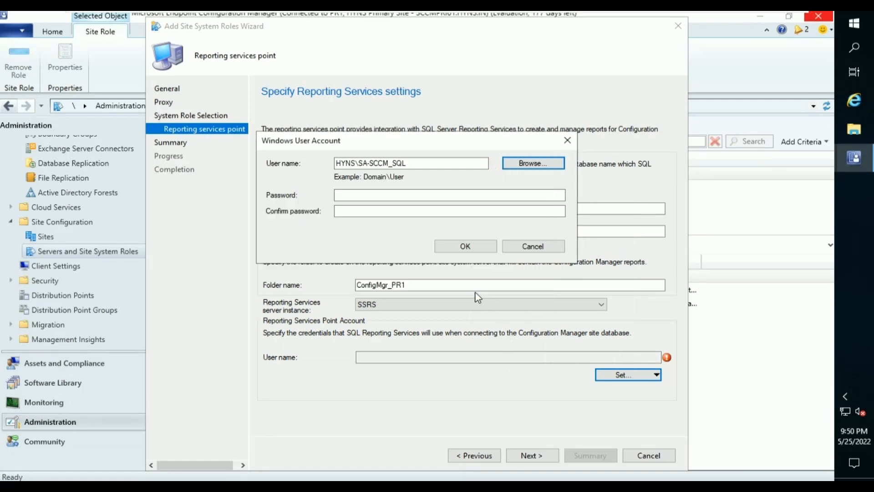
Enter and confirm the account's password and save the credentials.
left_click(396, 196)
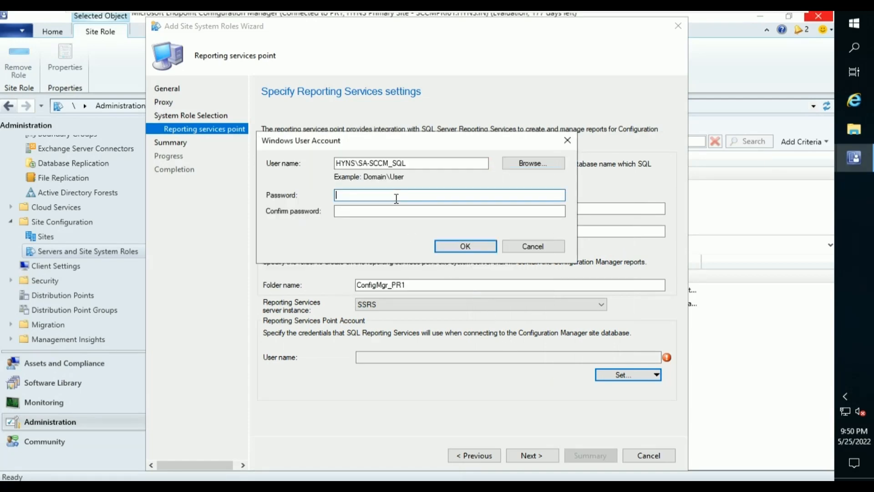
type("•••")
left_click(337, 211)
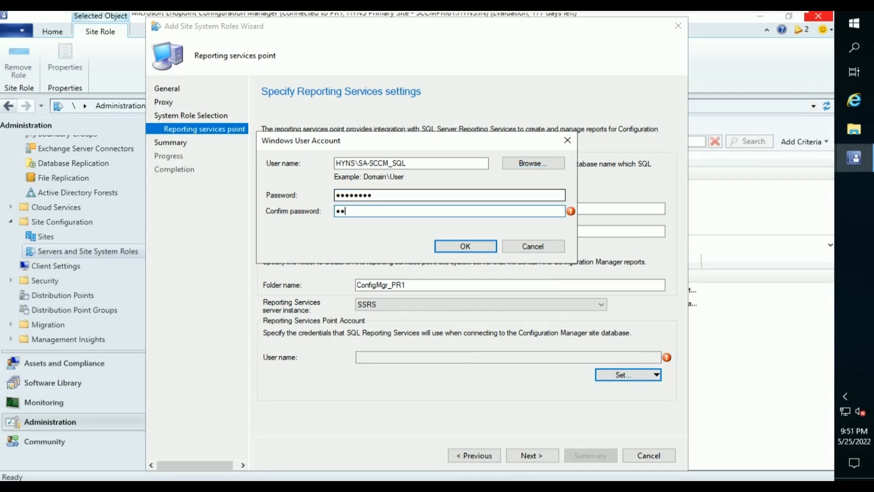
type("••••••••")
left_click(443, 247)
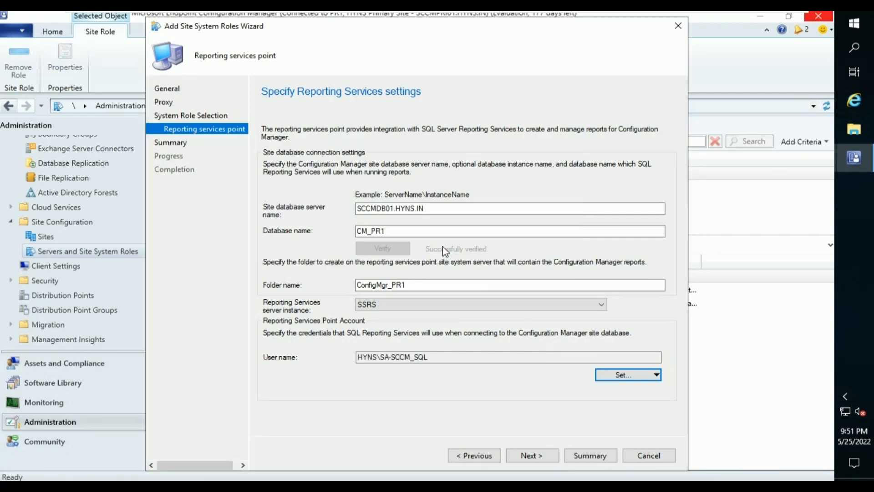
Complete the wizard to add the reporting services point, then open sitecomp.log from the Logs folder.
left_click(547, 454)
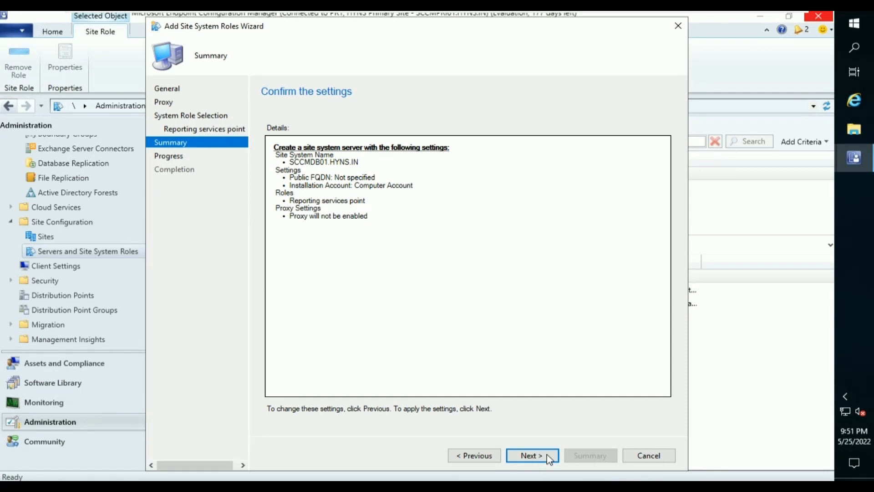
left_click(547, 454)
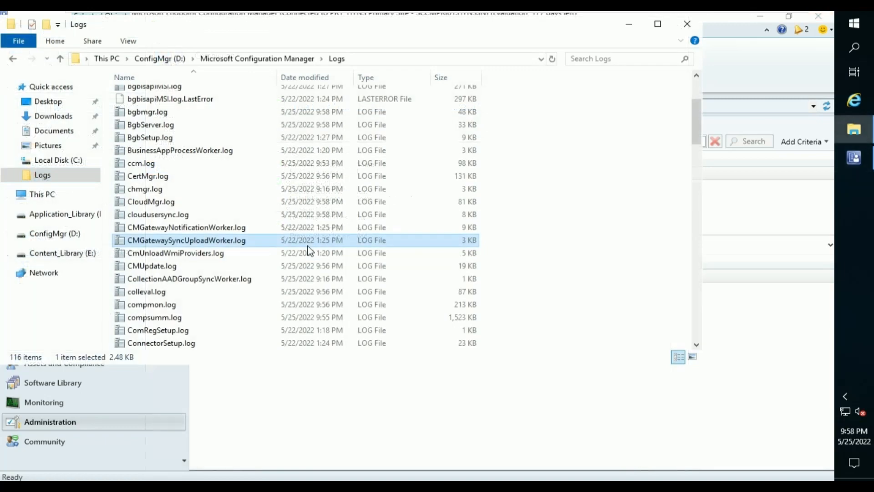
type("si")
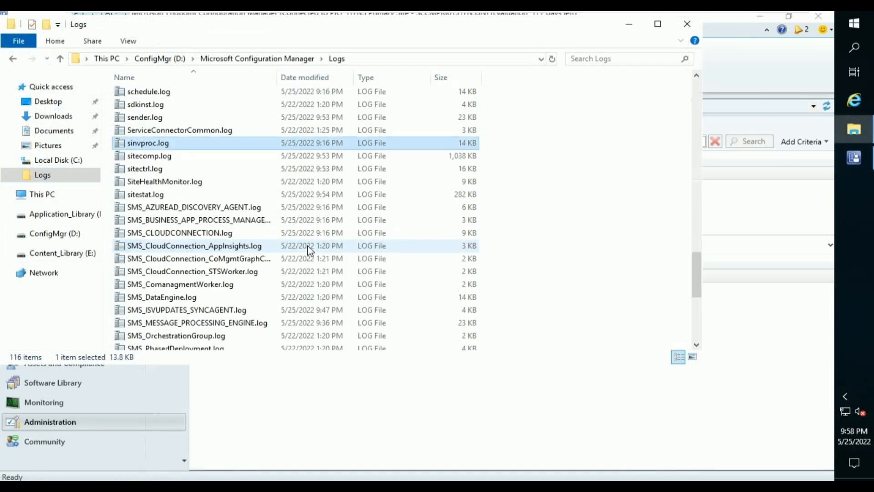
type("t")
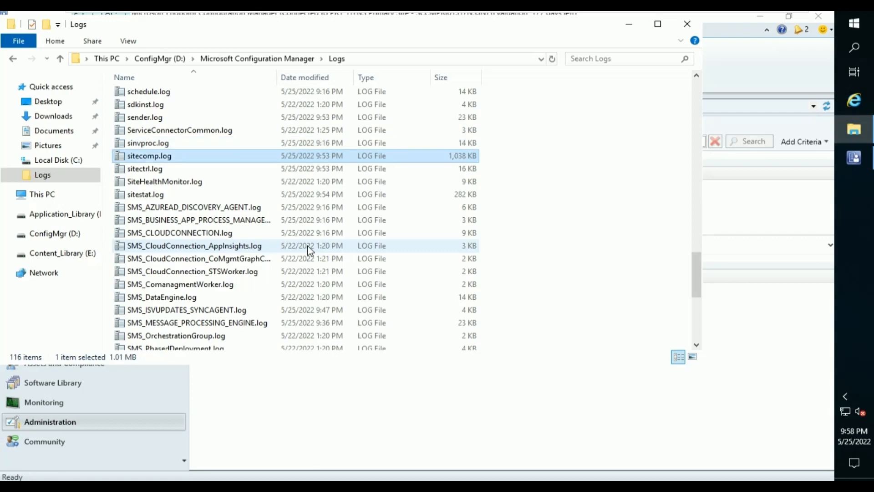
key("Return")
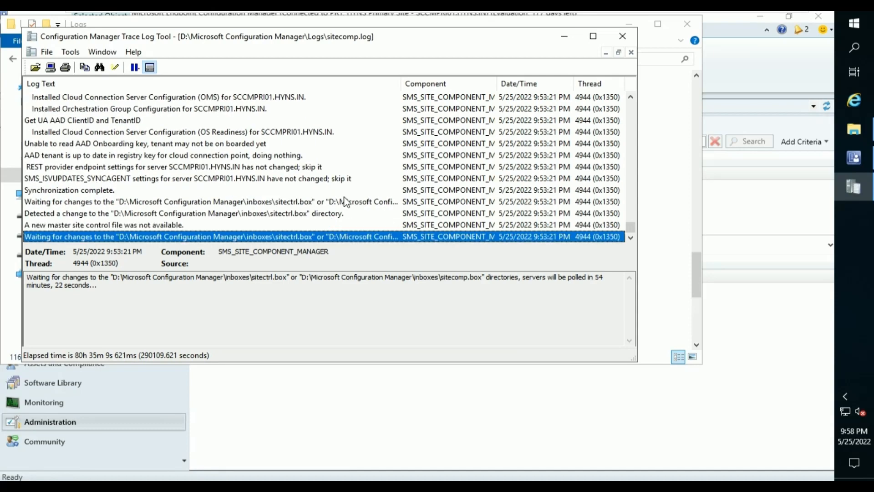
Maximize sitecomp.log and inspect the SCCMDB01 network connection and machine account entries.
left_click(594, 38)
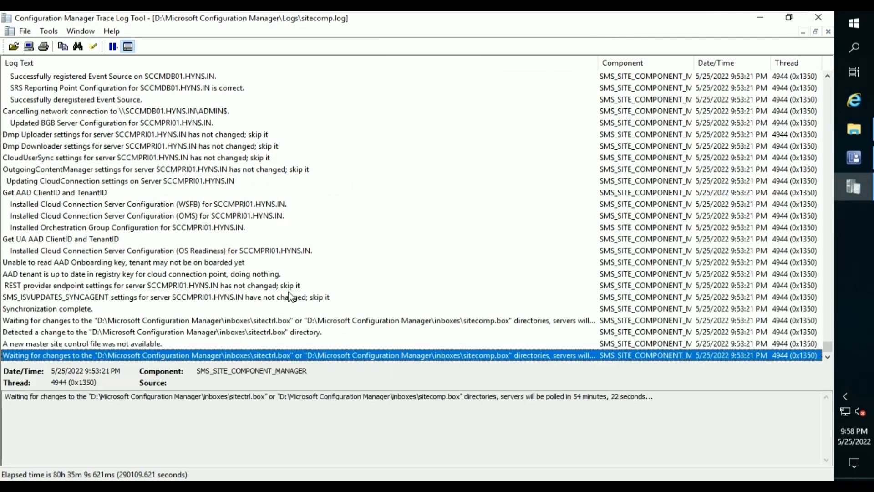
scroll(291, 297, "up", 1)
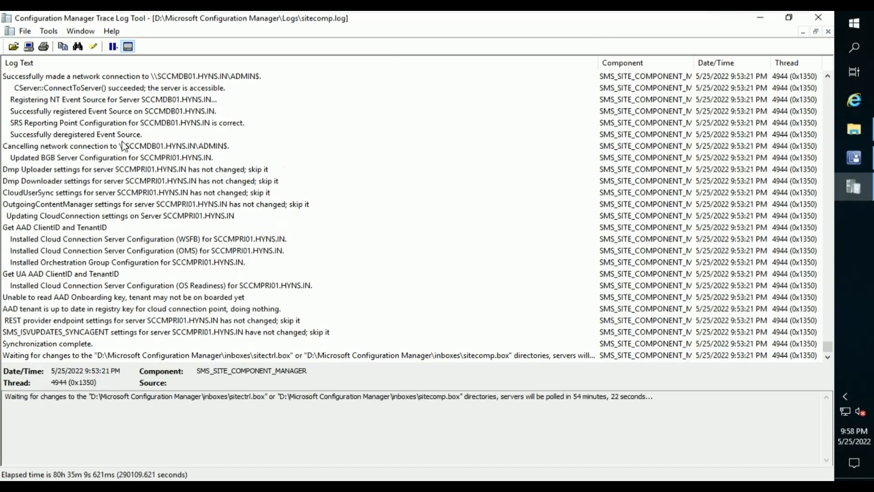
left_click(182, 81)
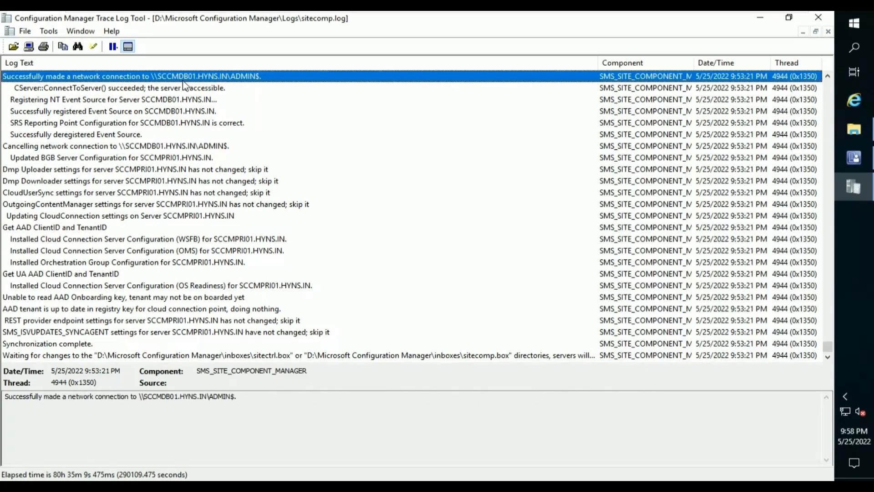
scroll(183, 83, "up", 3)
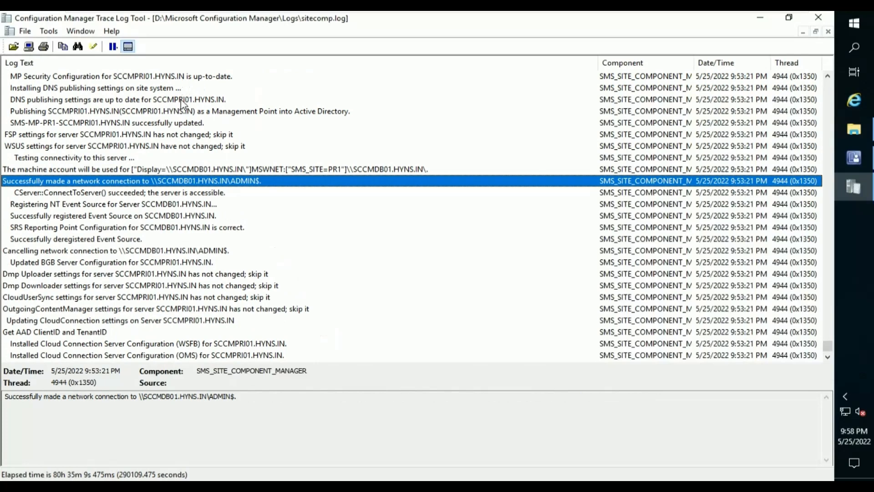
left_click(249, 169)
scroll(185, 118, "up", 2)
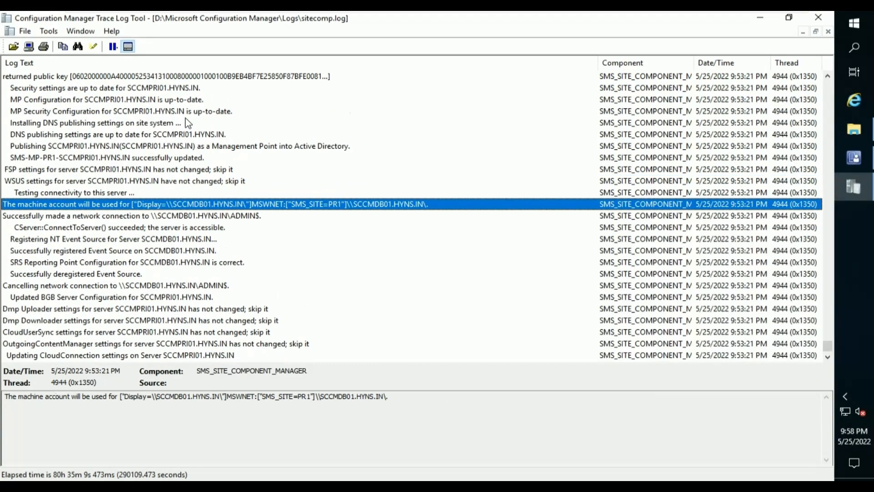
mouse_move(722, 12)
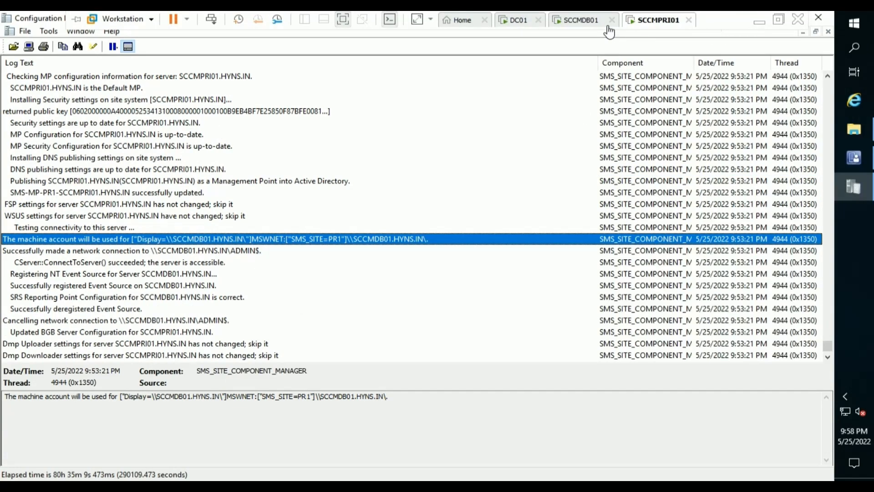
Switch to the SCCMDB01 virtual machine and sign in with the account password.
left_click(569, 21)
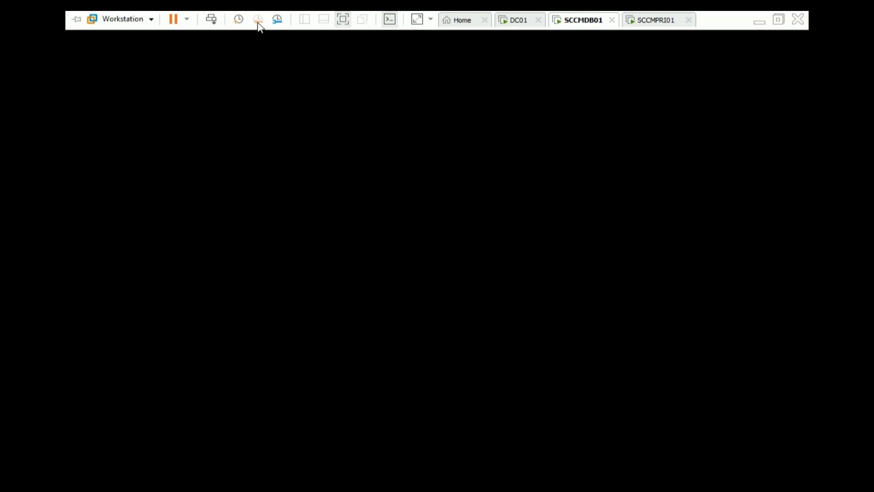
left_click(211, 19)
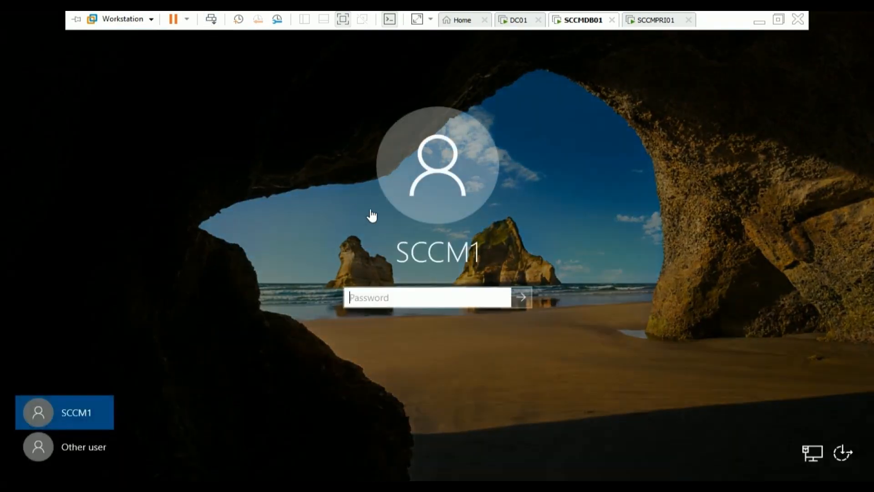
type("P")
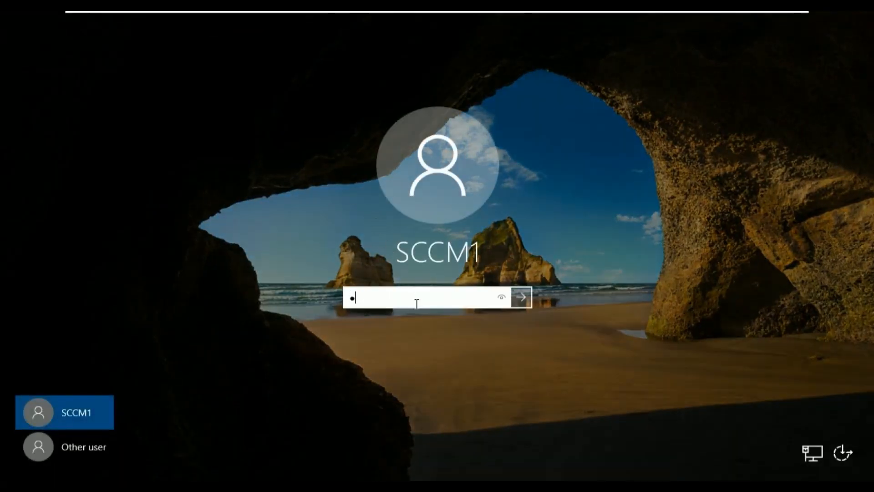
type("@ssword")
key("Return")
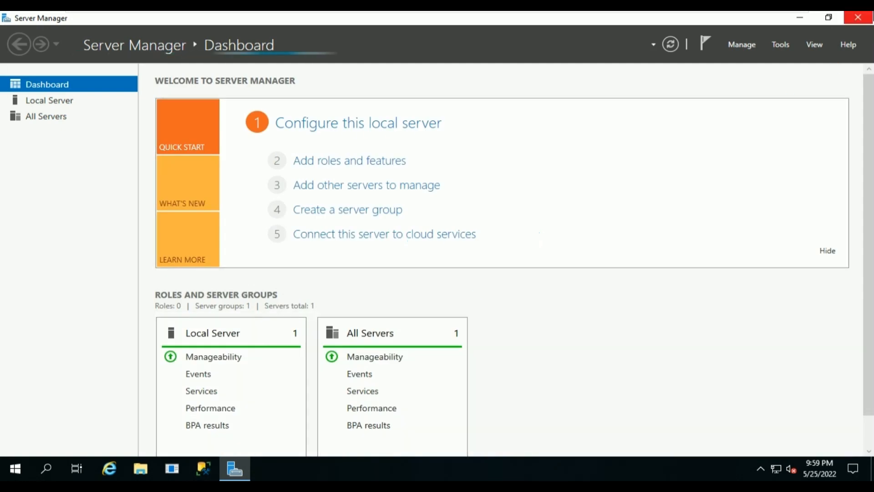
In a maximized File Explorer, browse to C:\SMS\Logs, granting access to the SMS folder.
left_click(793, 19)
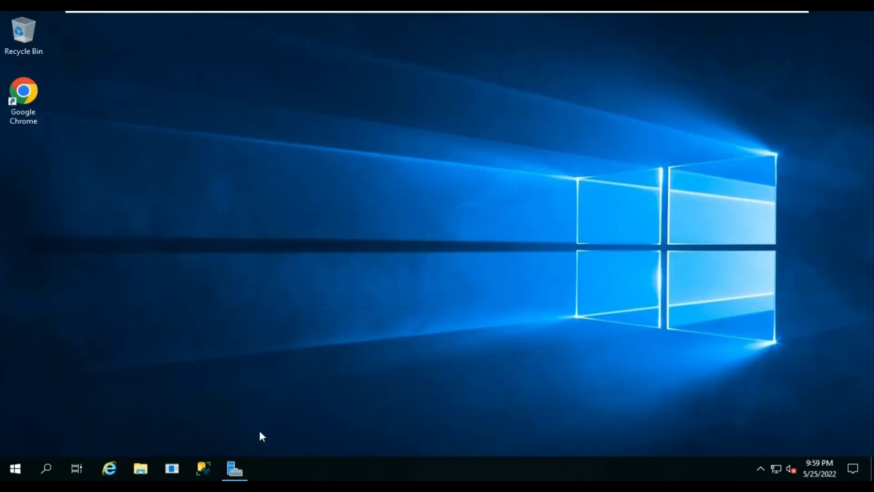
left_click(141, 470)
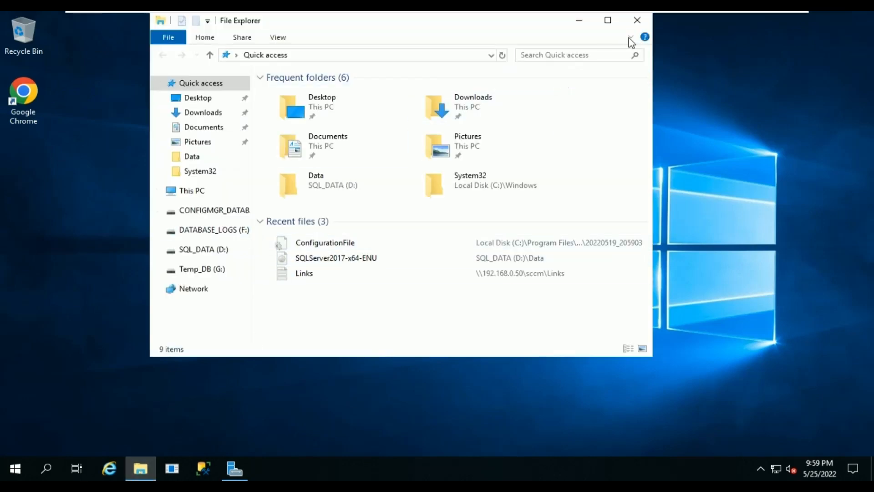
left_click(608, 20)
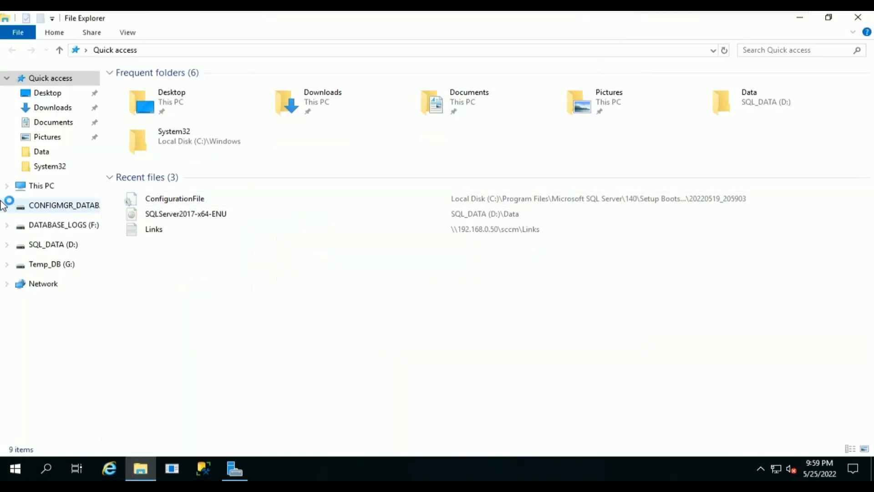
left_click(47, 190)
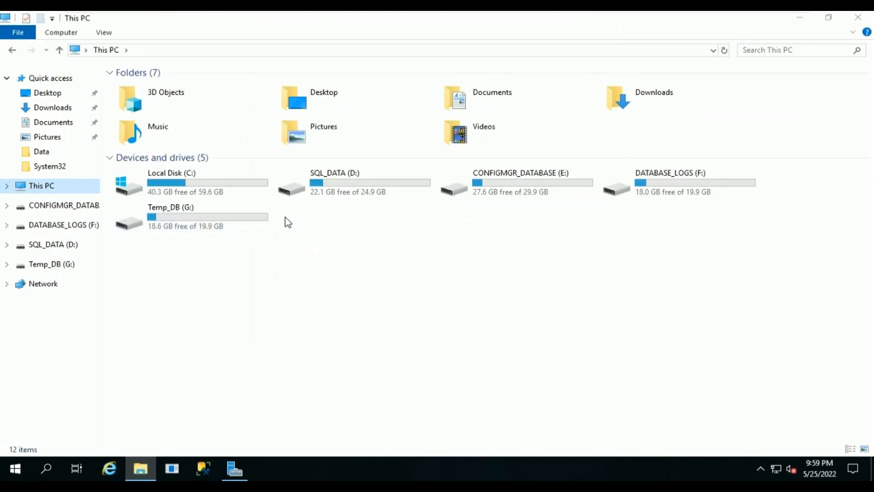
double_click(367, 195)
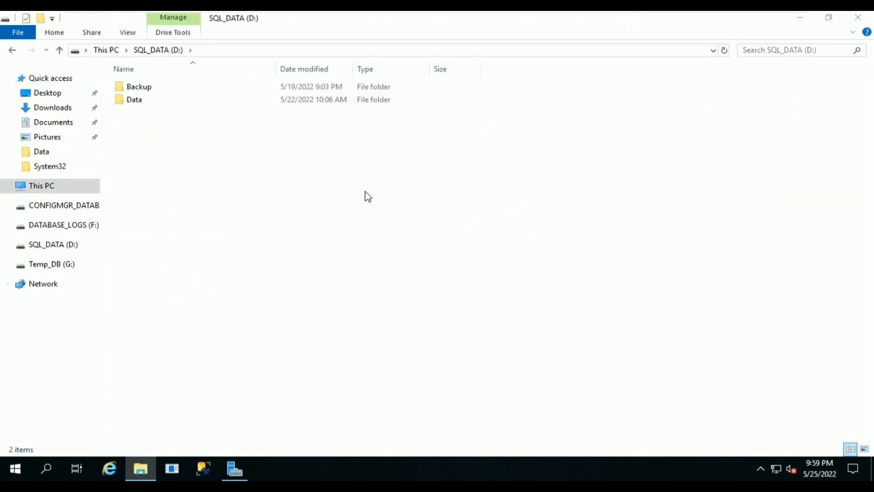
key("alt+Left")
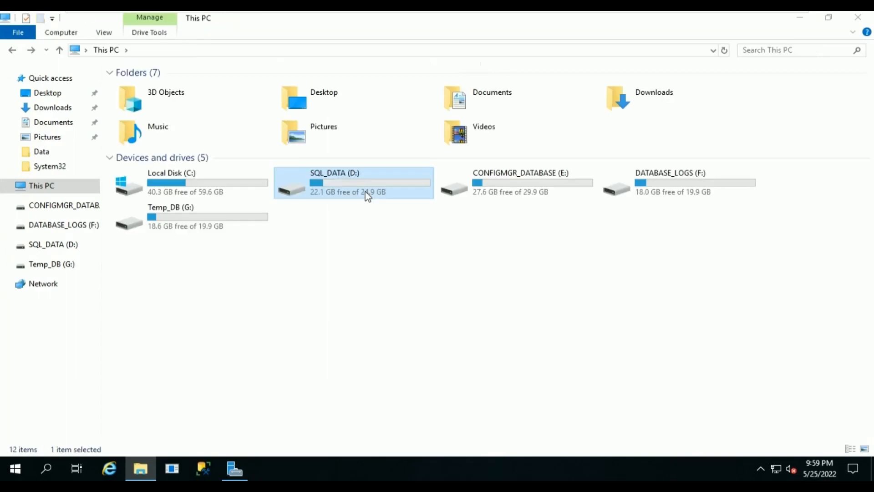
key("Left")
key("Return")
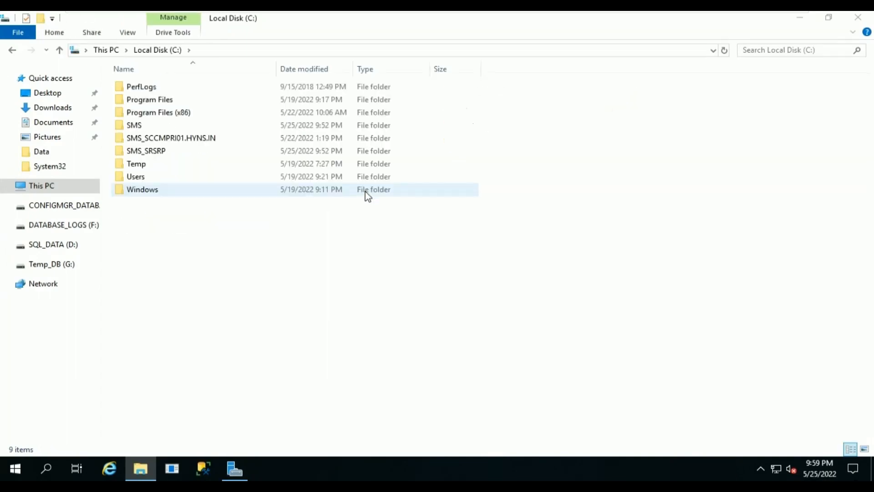
double_click(239, 123)
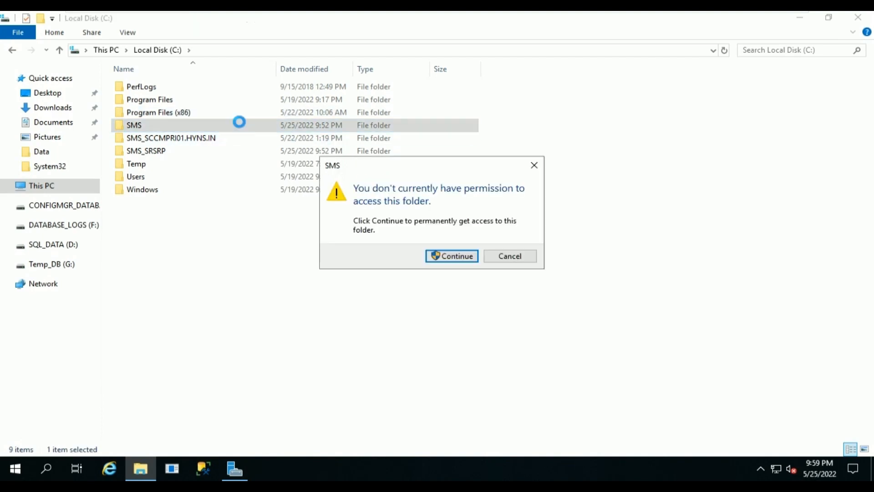
key("Return")
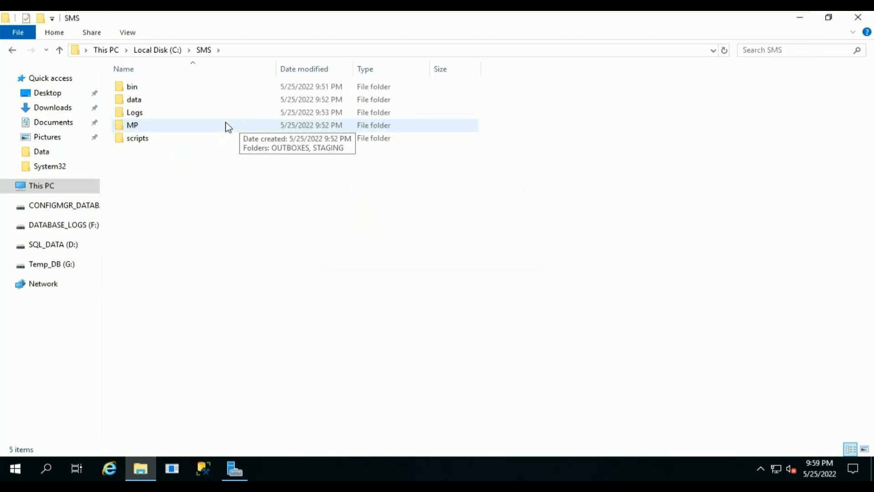
double_click(216, 115)
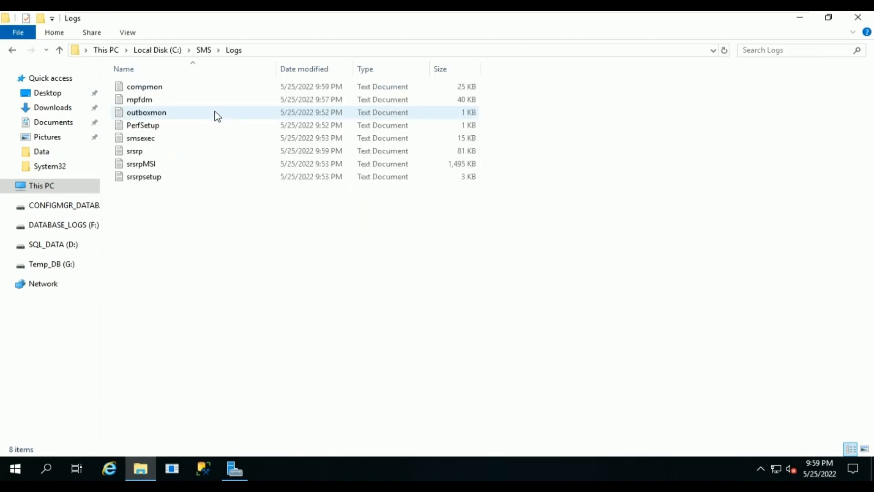
double_click(192, 177)
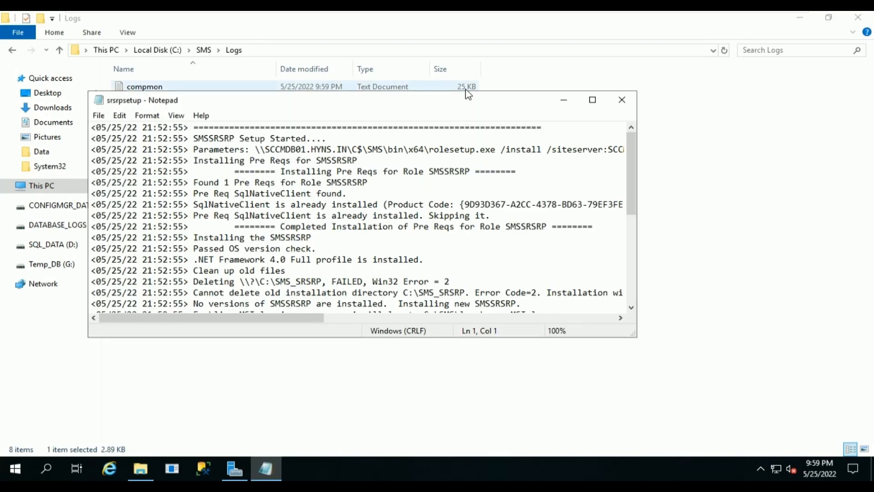
double_click(467, 104)
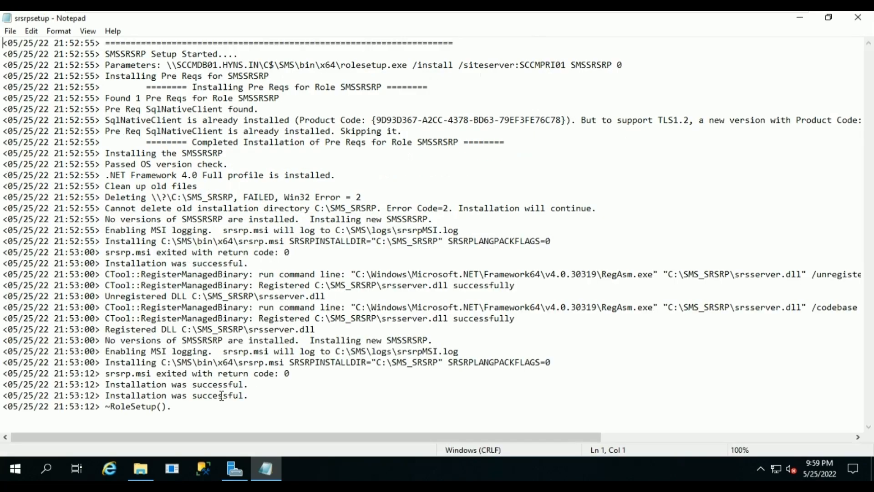
left_click_drag(180, 408, 97, 395)
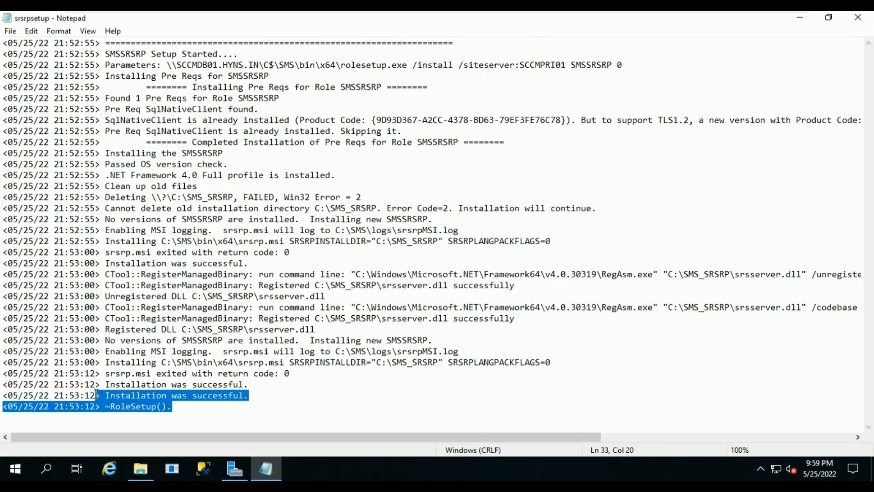
left_click(858, 19)
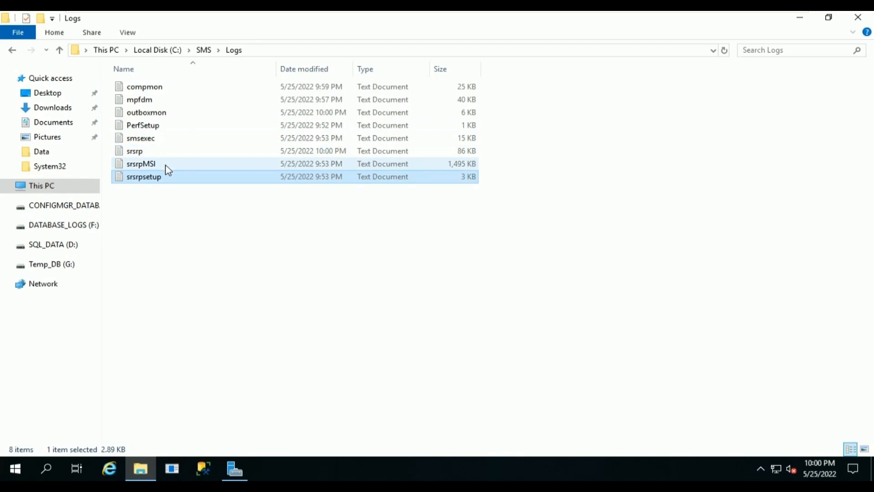
double_click(182, 155)
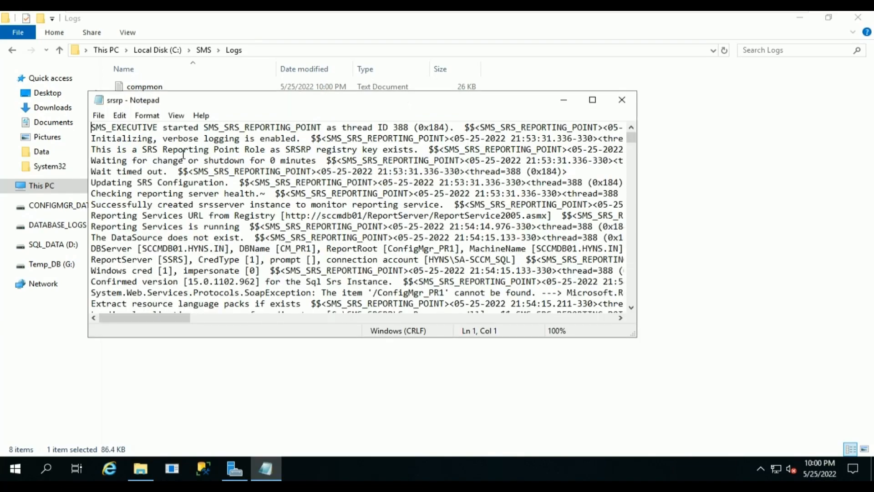
double_click(503, 99)
scroll(275, 270, "down", 2)
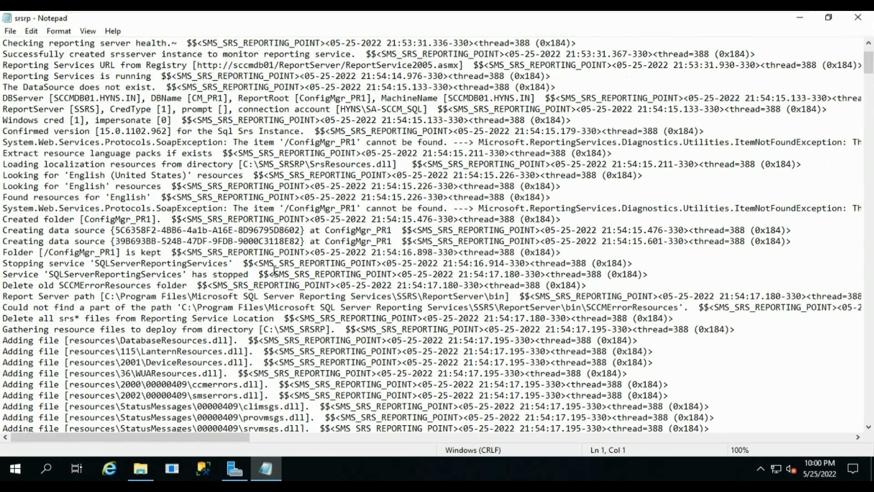
scroll(275, 270, "up", 2)
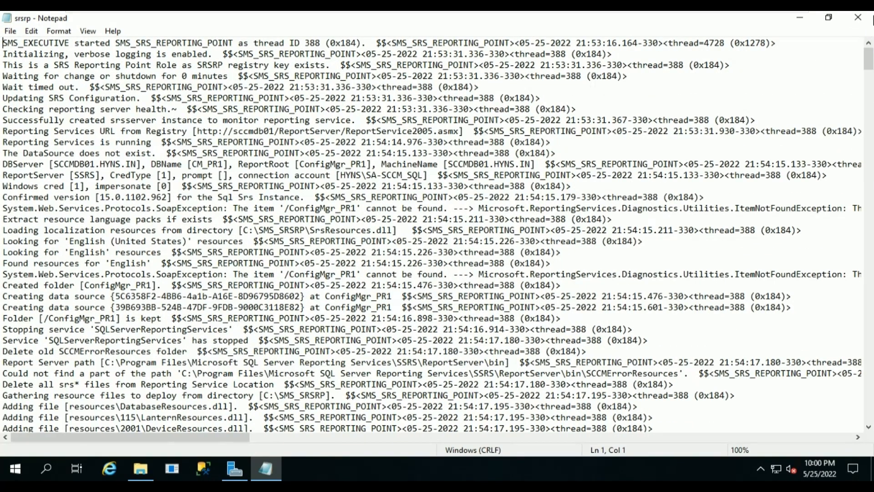
left_click(862, 18)
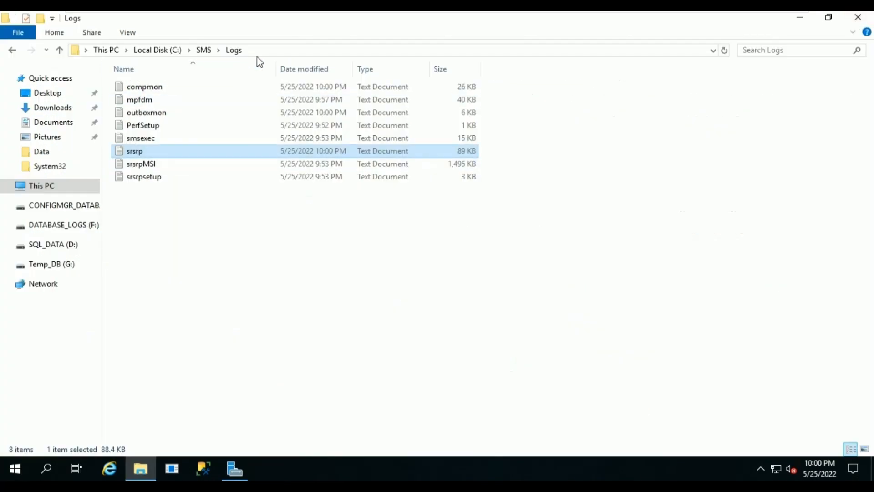
Browse to \\sccmpri01\SMS_PR1\tools and select the cmtrace application.
left_click(294, 51)
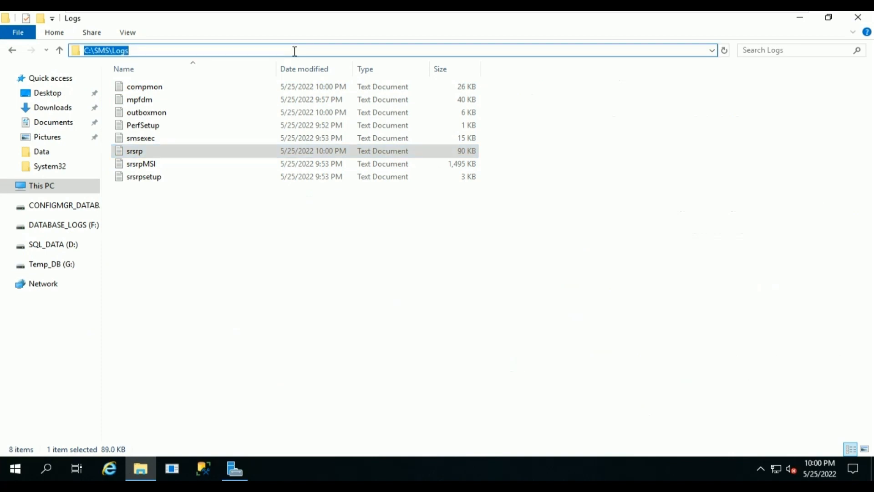
type("\\\\sccmpri")
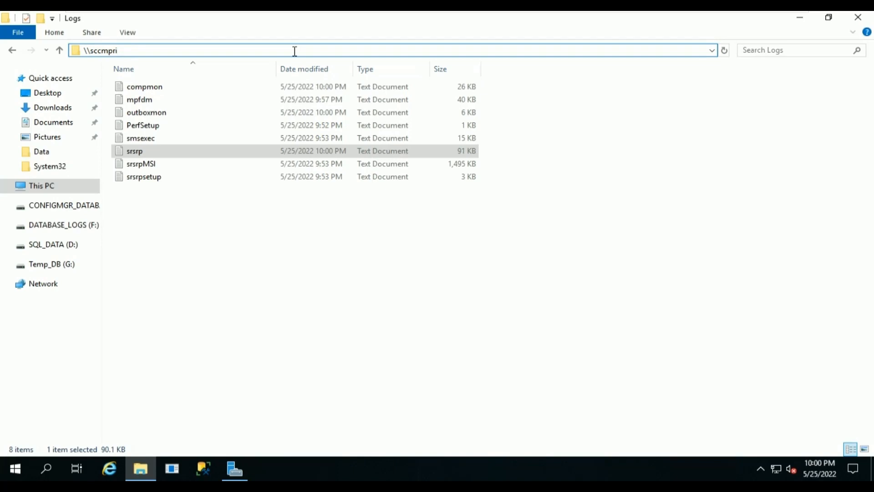
type("01")
key("Return")
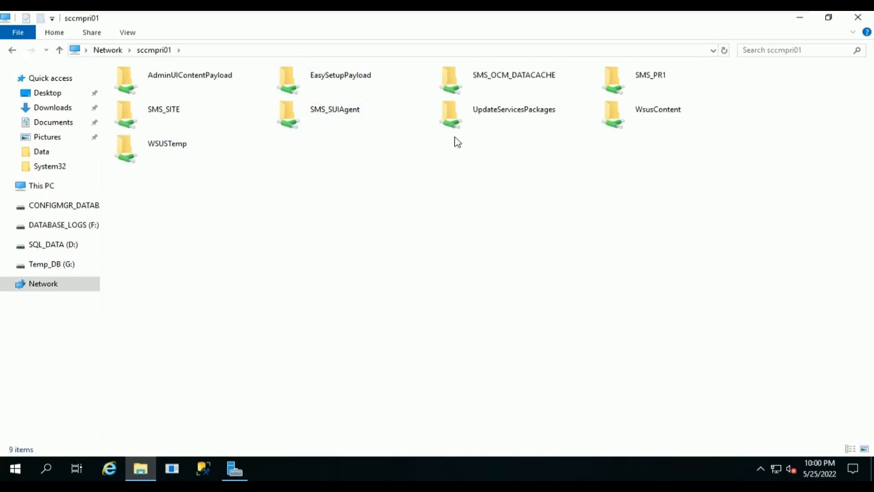
double_click(636, 91)
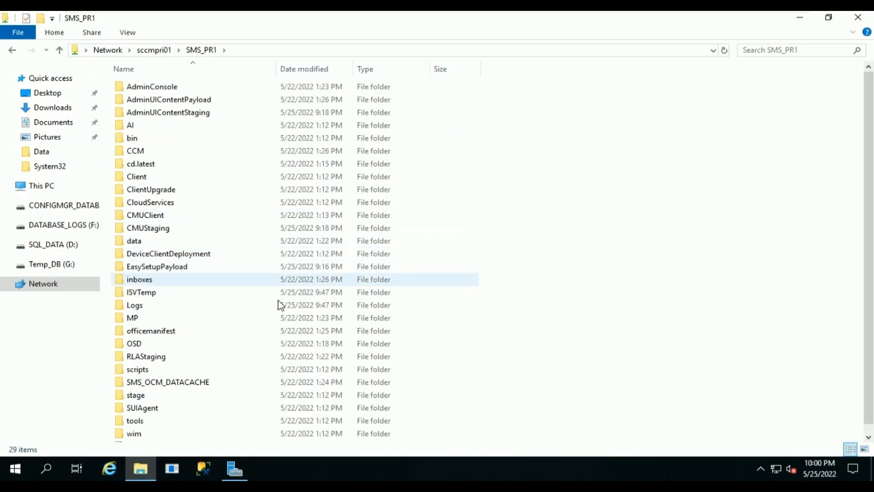
double_click(196, 424)
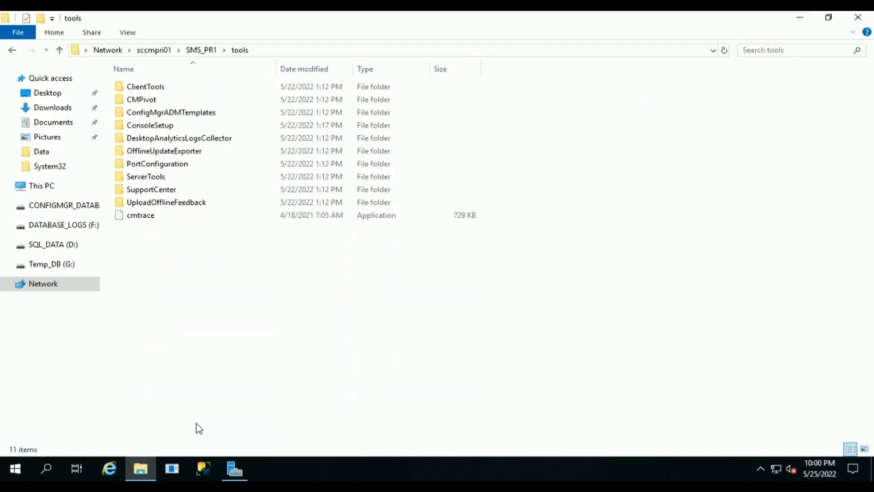
left_click(177, 224)
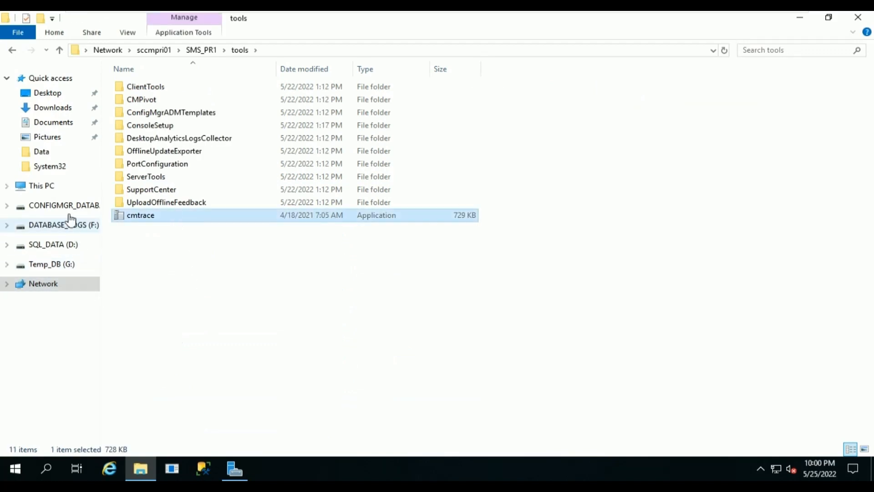
Paste cmtrace into SQL_DATA (D:) with admin approval, make it the default log viewer, then close it.
left_click(65, 190)
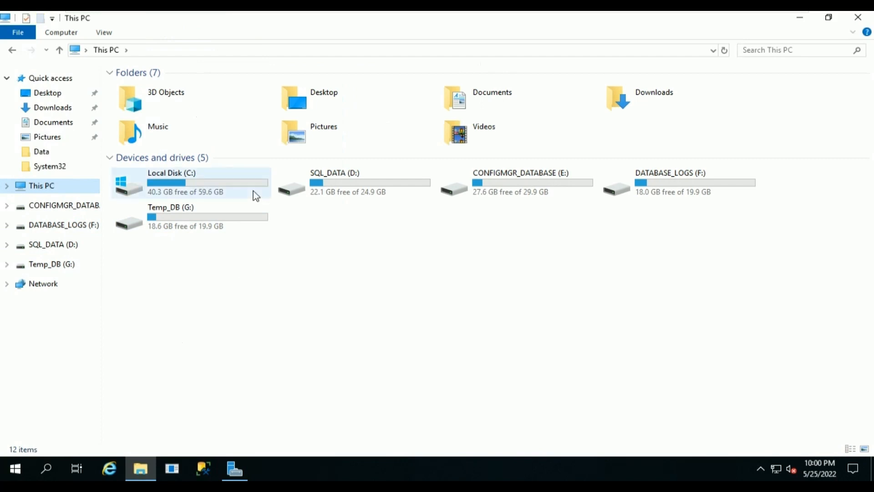
double_click(331, 199)
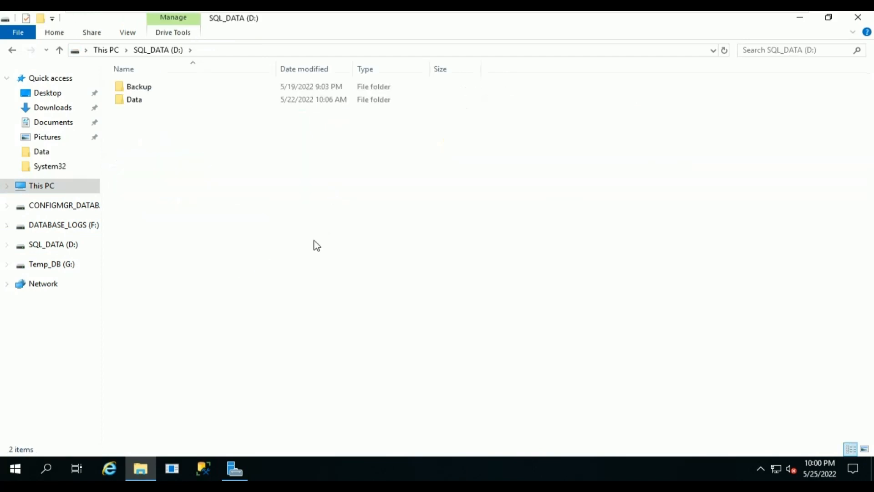
key("ctrl+v")
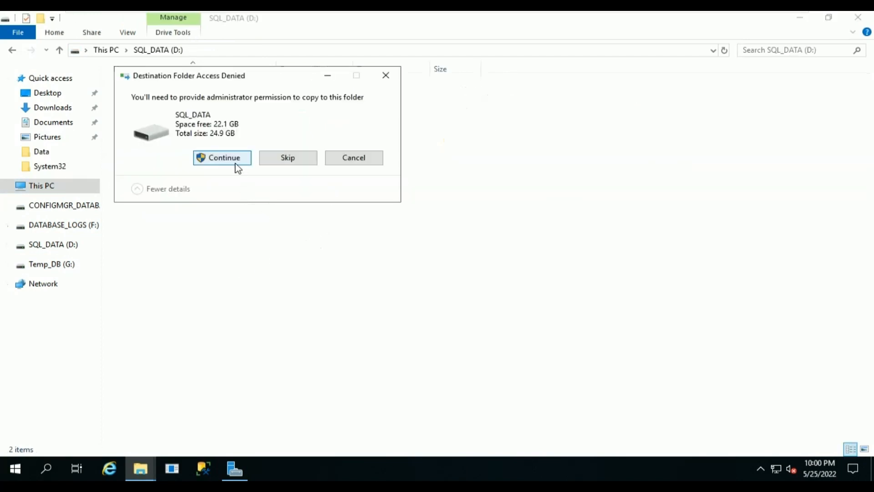
left_click(223, 158)
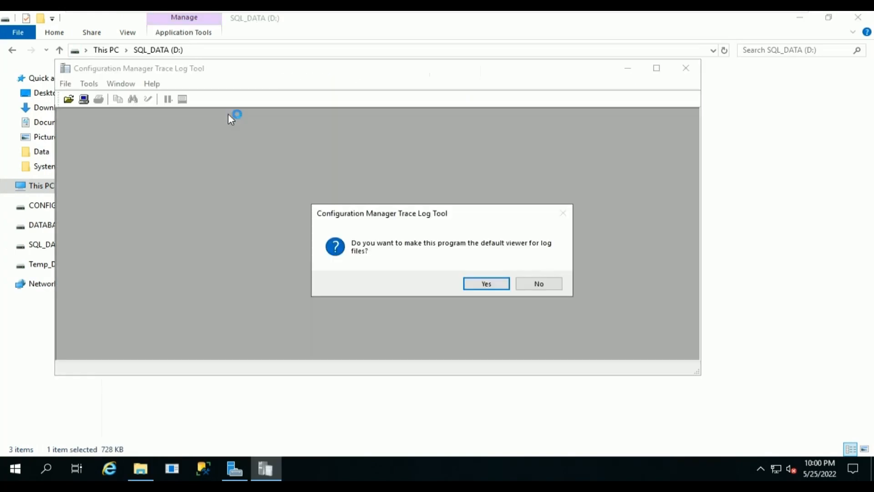
left_click(496, 283)
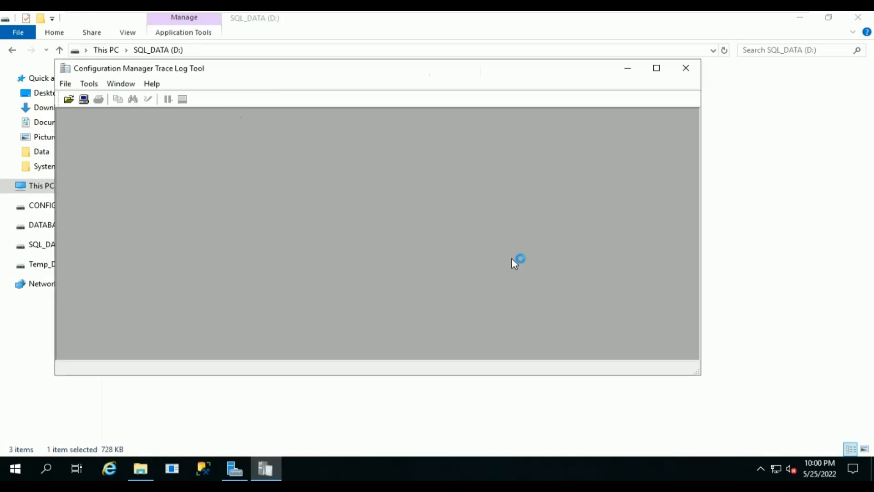
left_click(687, 68)
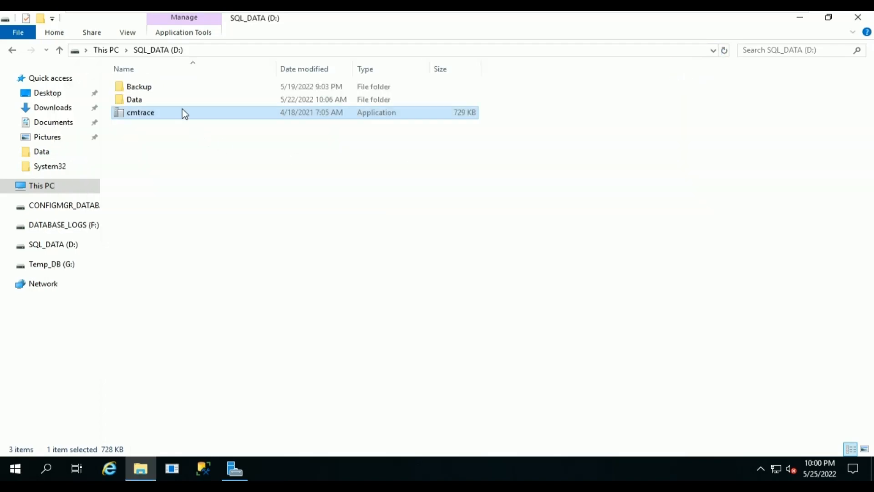
Open C:\SMS\Logs\srsrp.log in the Trace Log Tool, always using it for .log files.
left_click(107, 50)
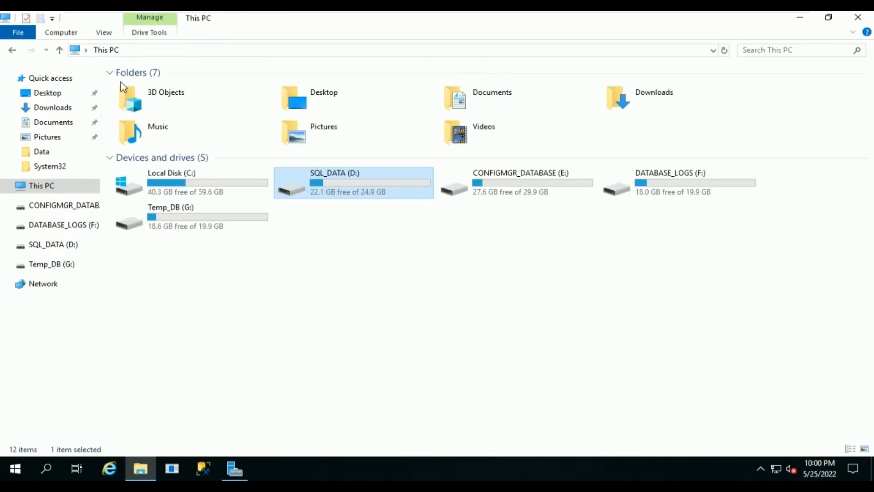
double_click(205, 189)
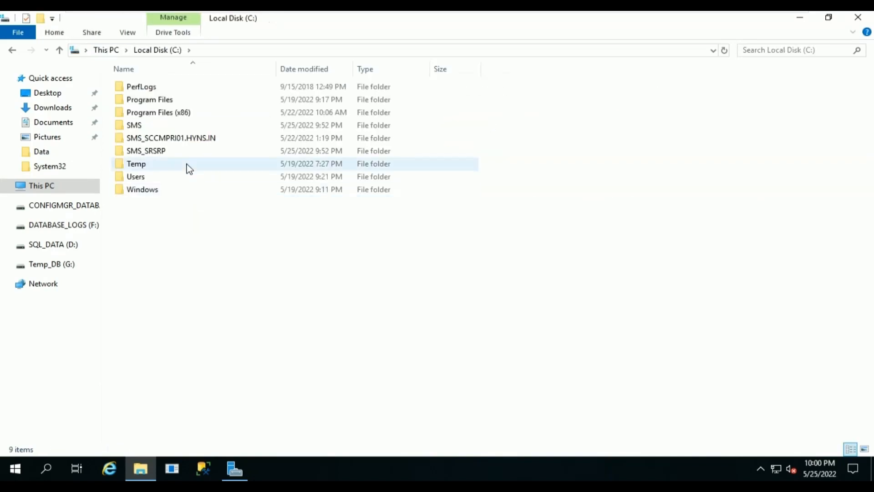
double_click(137, 125)
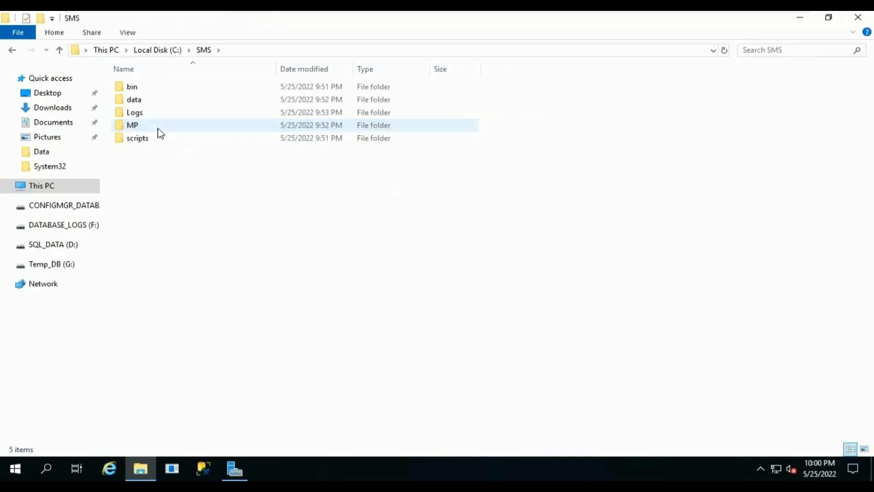
double_click(163, 113)
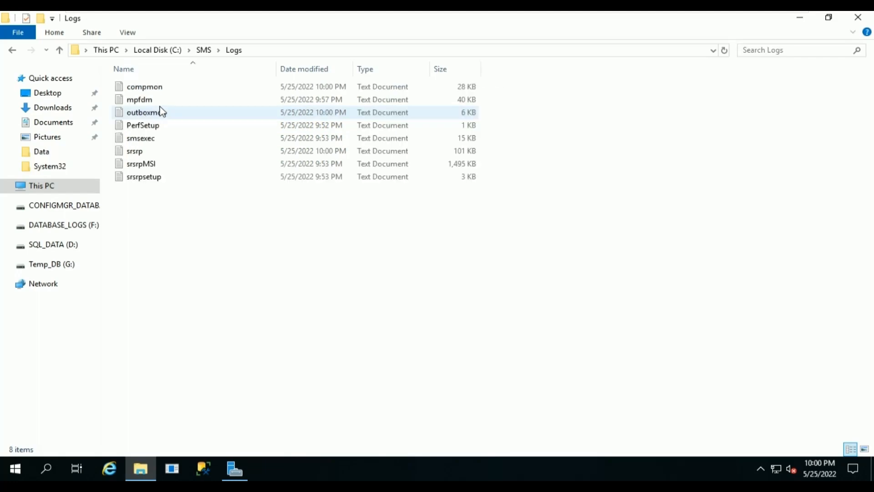
double_click(161, 158)
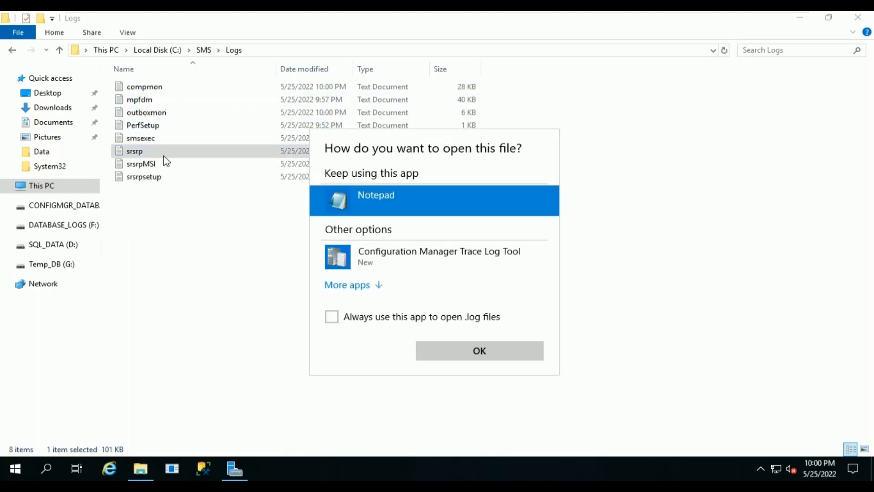
left_click(351, 265)
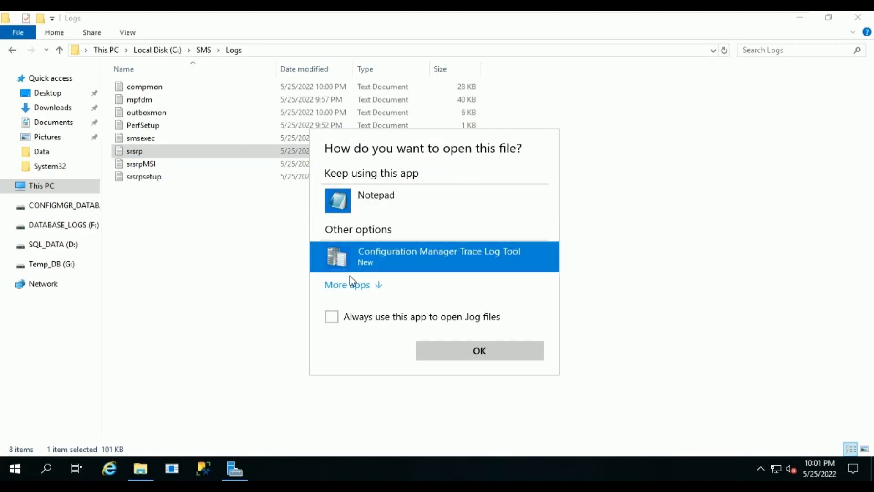
left_click(361, 321)
left_click(484, 358)
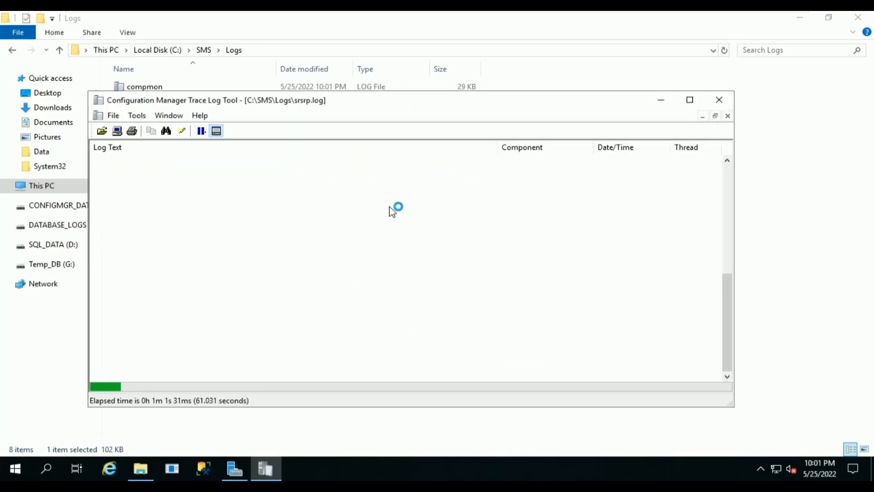
Maximize the trace log window, review the srsrp.log entries, then switch to SCCMPRI01.
double_click(470, 101)
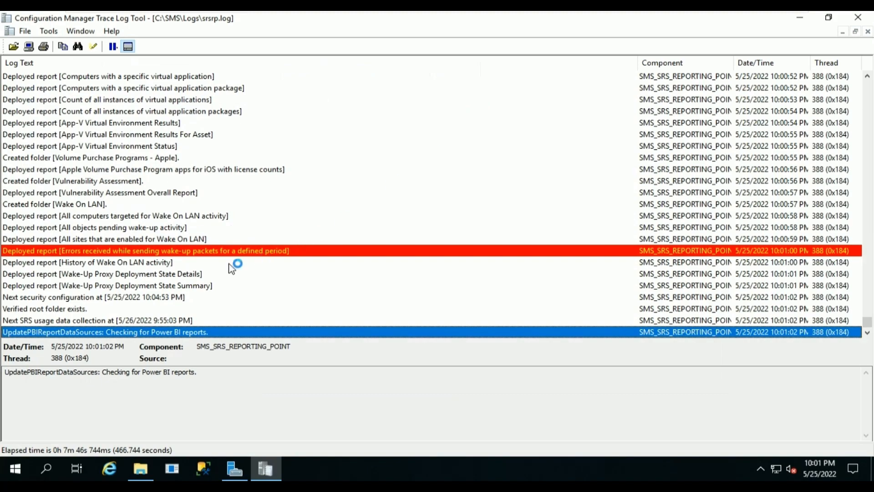
scroll(119, 222, "up", 1)
scroll(119, 219, "up", 8)
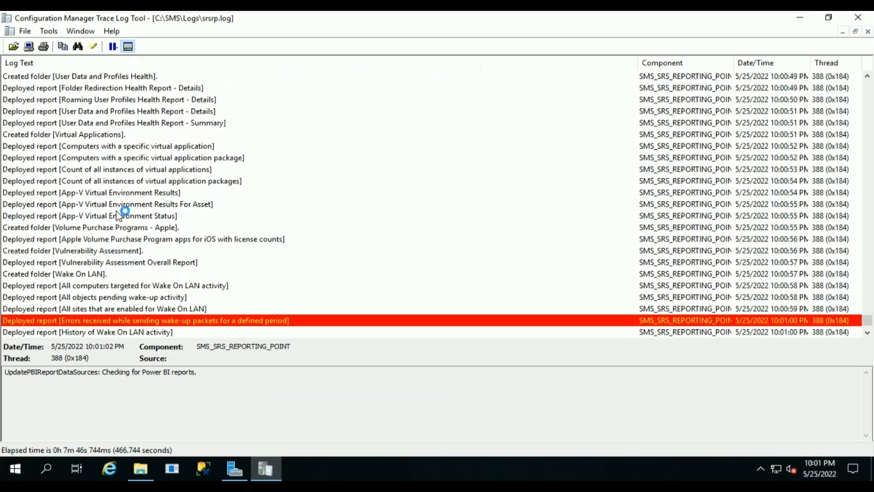
scroll(119, 215, "up", 8)
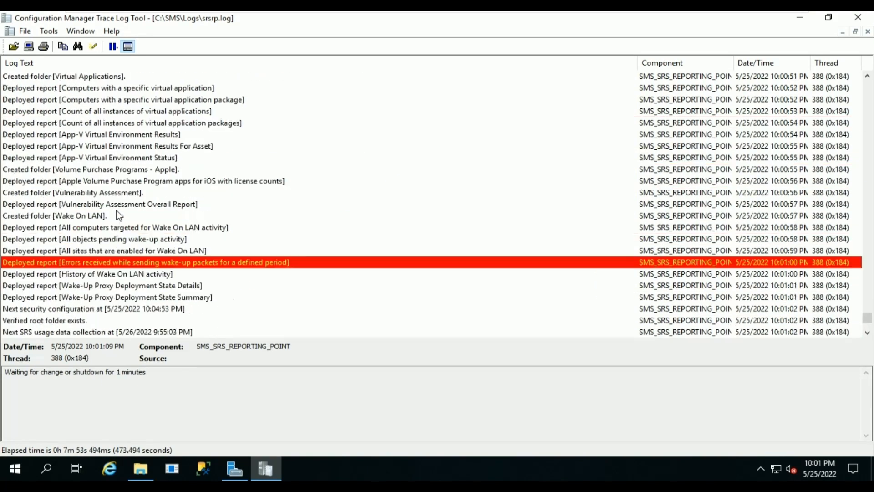
scroll(120, 215, "down", 4)
scroll(120, 215, "down", 6)
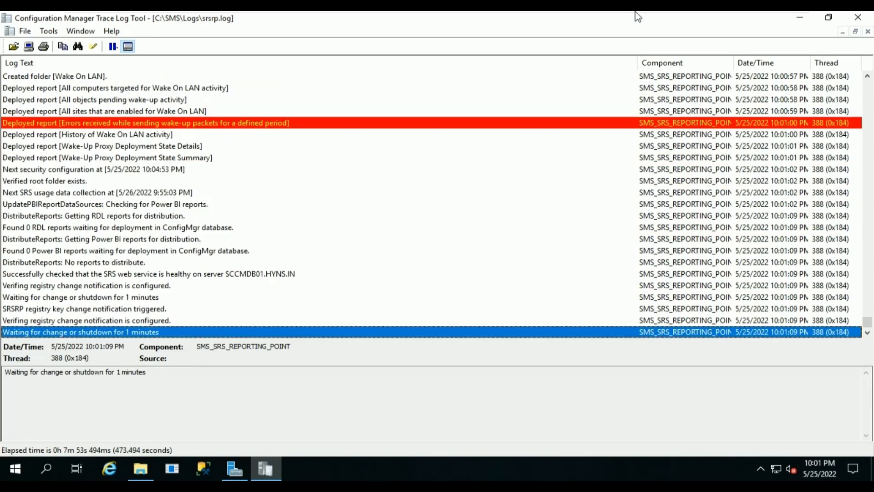
left_click(646, 21)
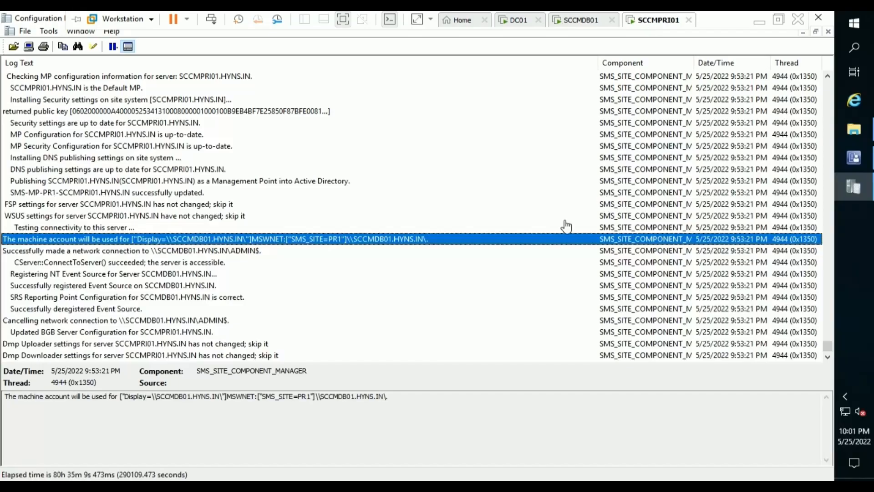
Close the trace log and Logs windows and open Monitoring > Reporting > Reports.
left_click(813, 23)
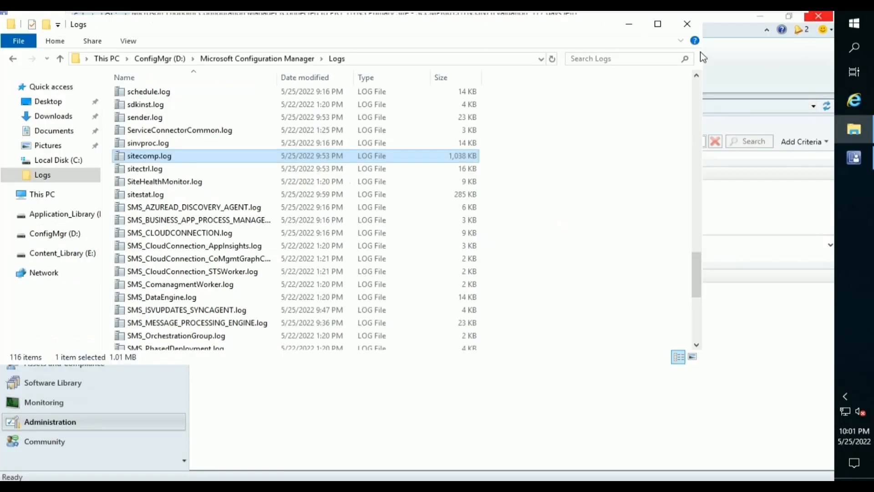
left_click(687, 23)
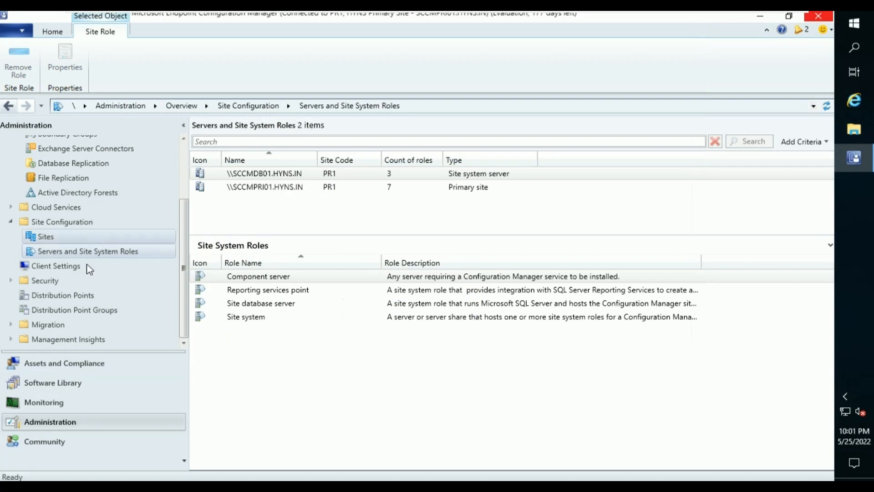
left_click(59, 403)
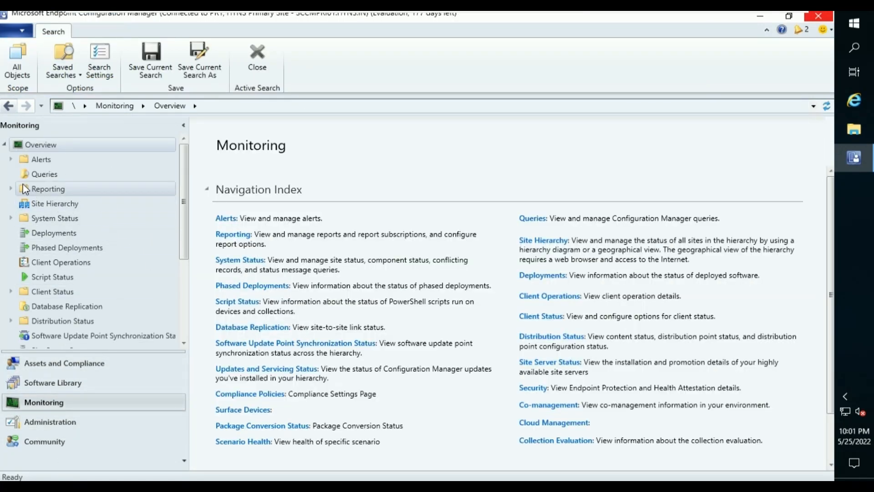
left_click(25, 189)
left_click(12, 189)
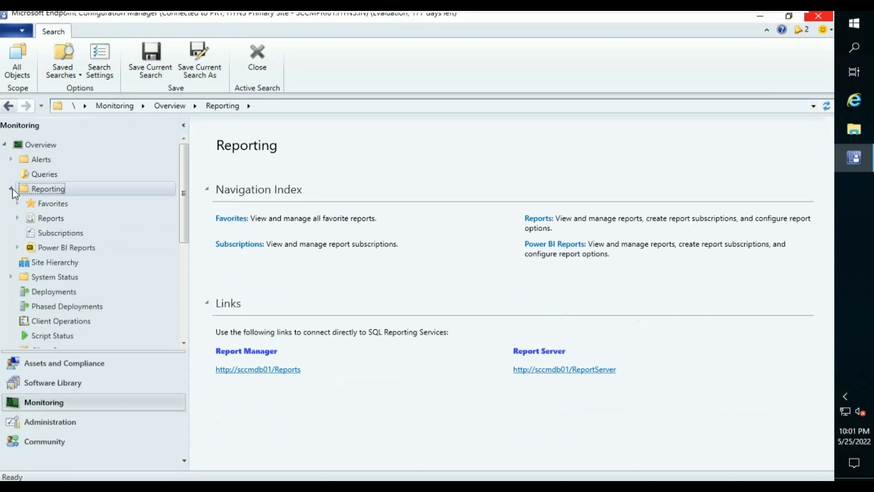
left_click(38, 220)
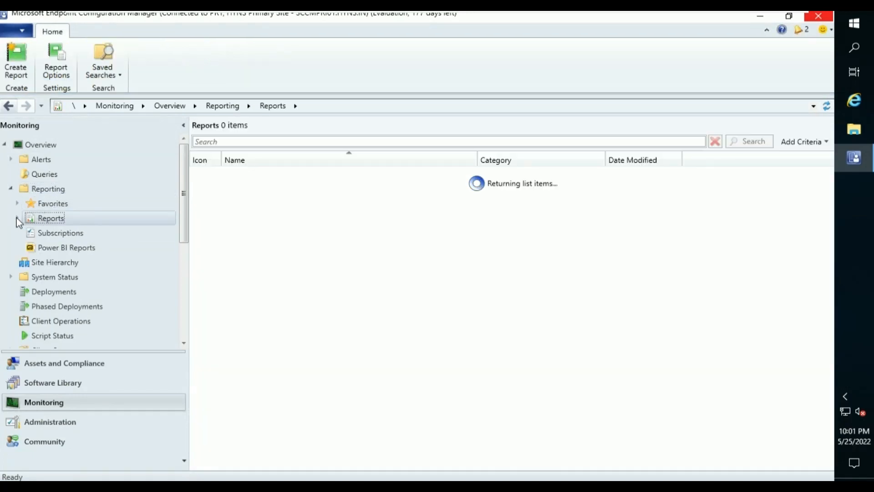
Browse the 471 reports, selecting All active content distributions, then go to Assets and Compliance.
left_click(16, 218)
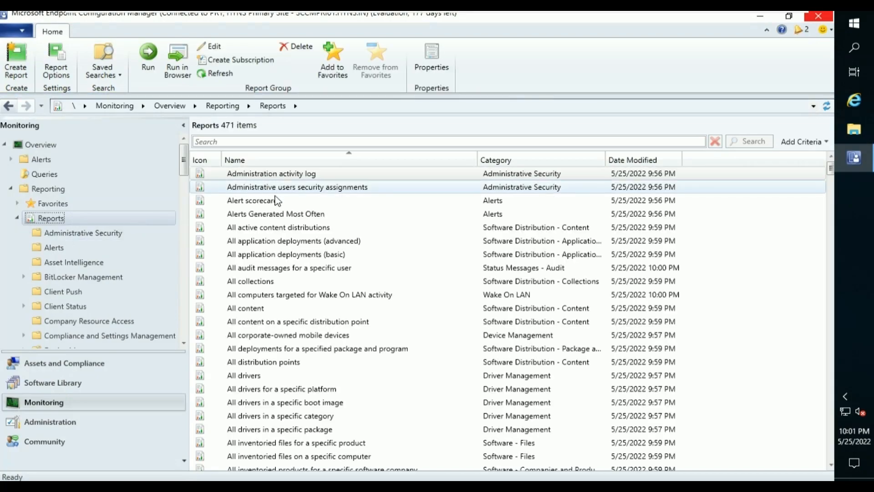
scroll(357, 339, "down", 9)
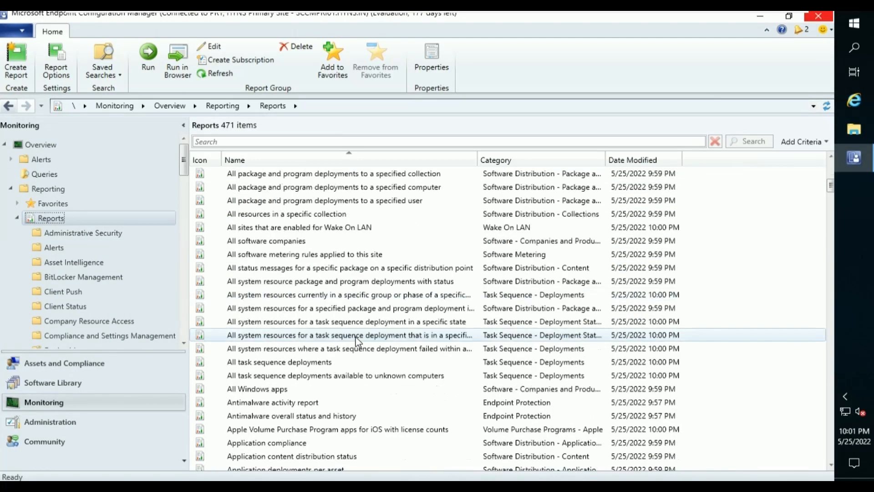
scroll(357, 339, "up", 9)
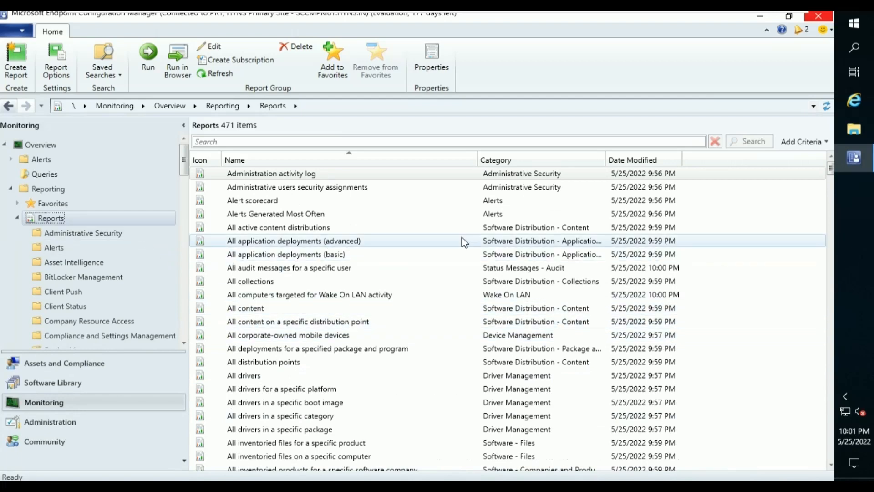
left_click(473, 230)
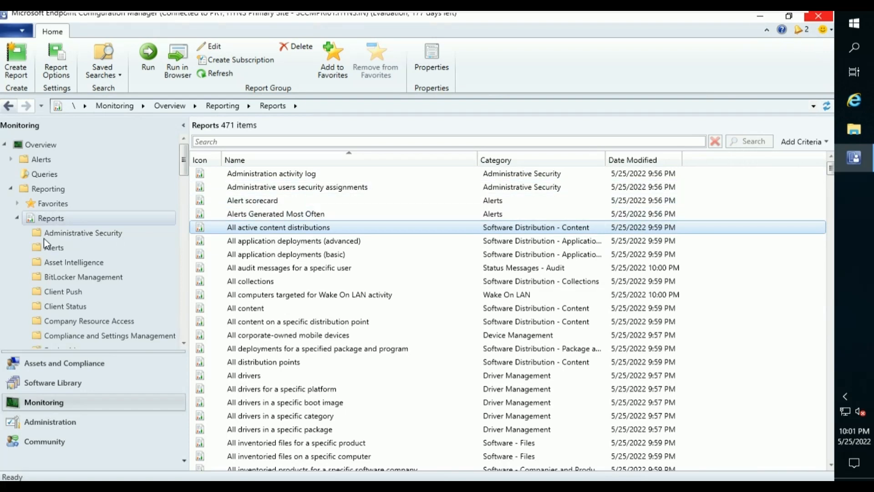
left_click(17, 219)
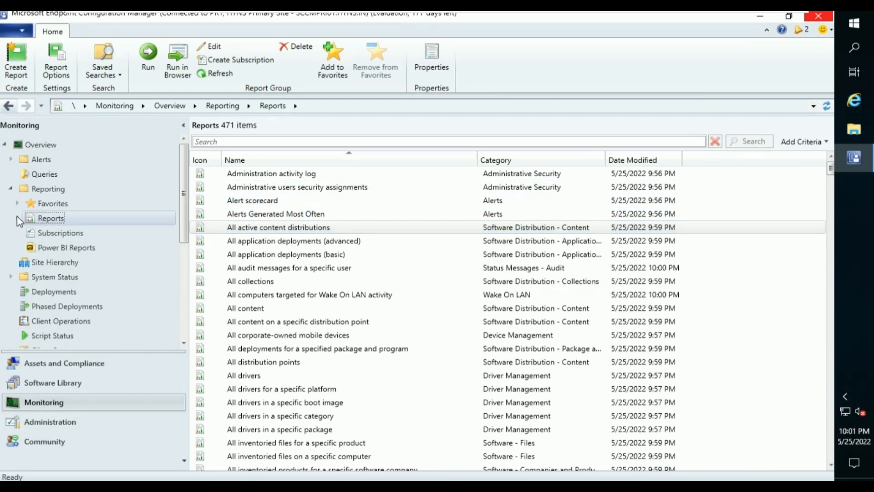
left_click(141, 367)
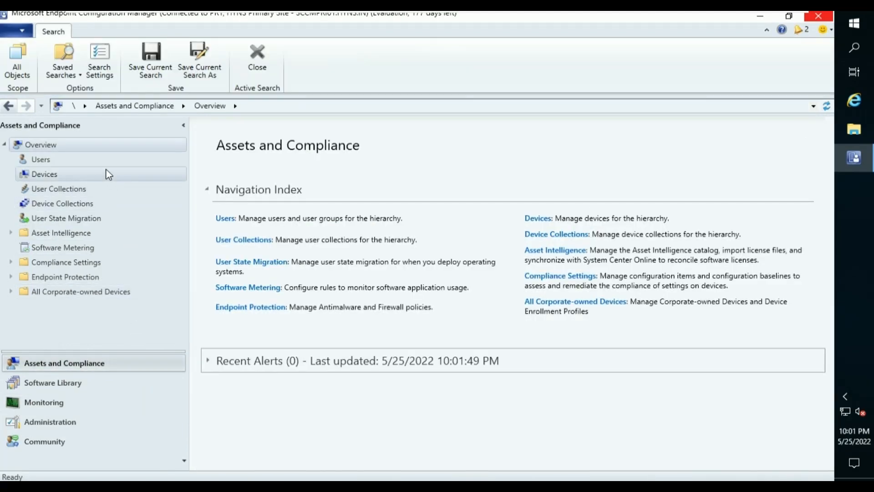
Open Devices and enlarge the list to show all 11 devices, including CSW101 with Client No.
left_click(108, 174)
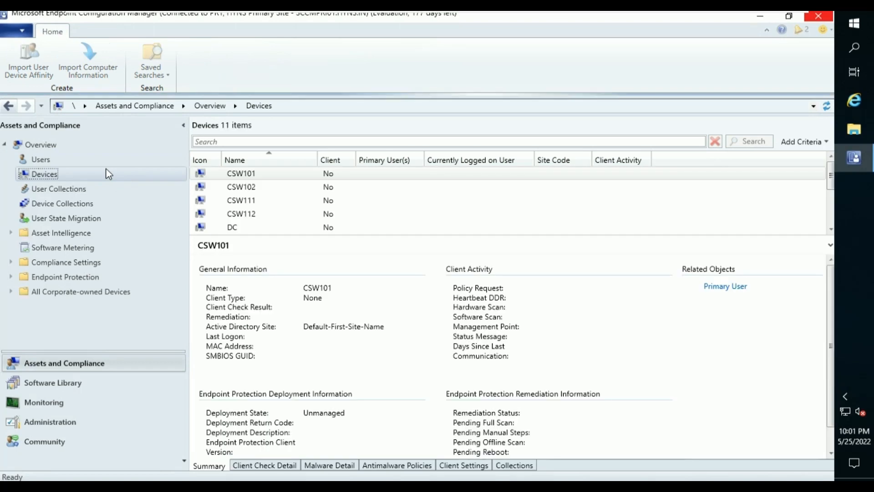
left_click_drag(302, 236, 308, 296)
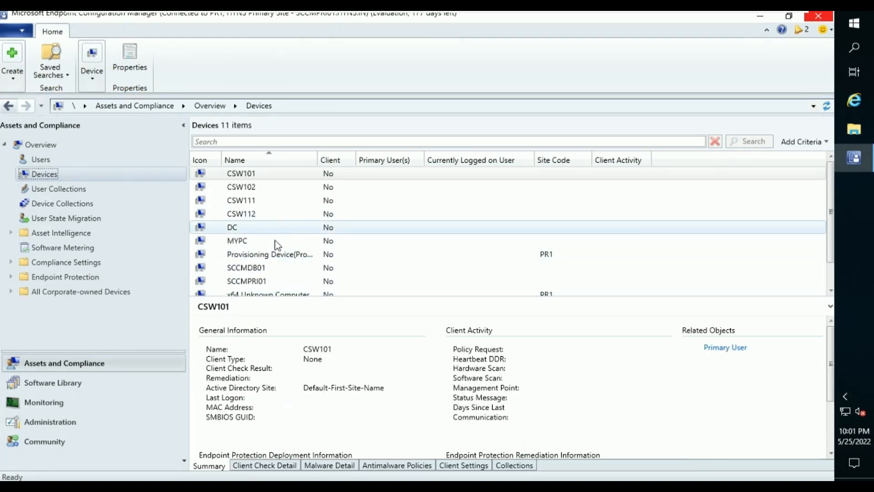
scroll(285, 271, "down", 1)
scroll(285, 270, "up", 1)
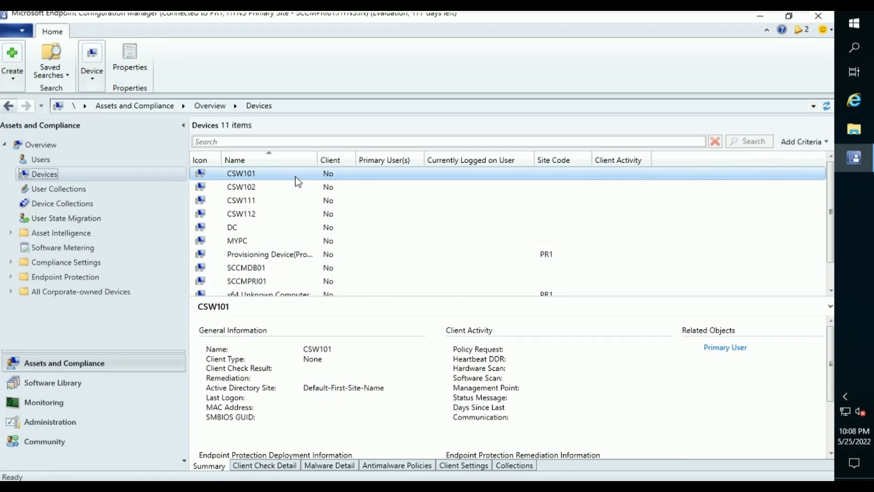
Push the client to CSW101 with Install Client, installing from the specified PR1-HYNS primary site.
right_click(298, 182)
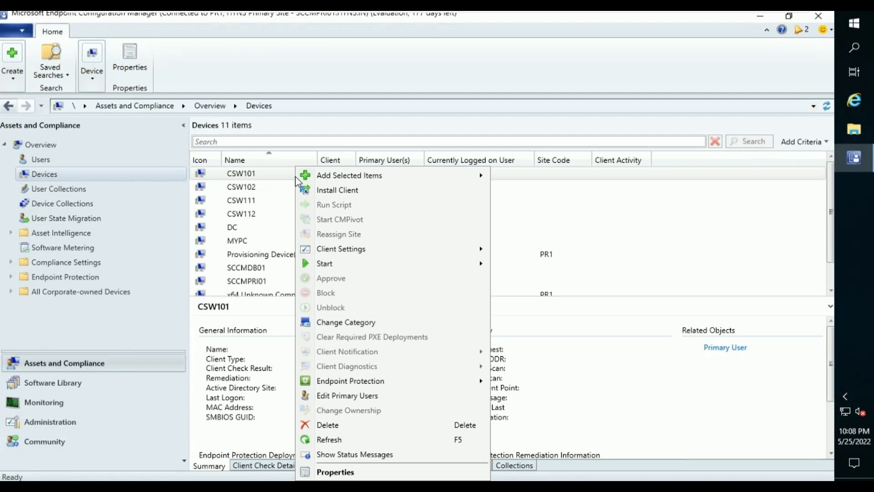
left_click(347, 193)
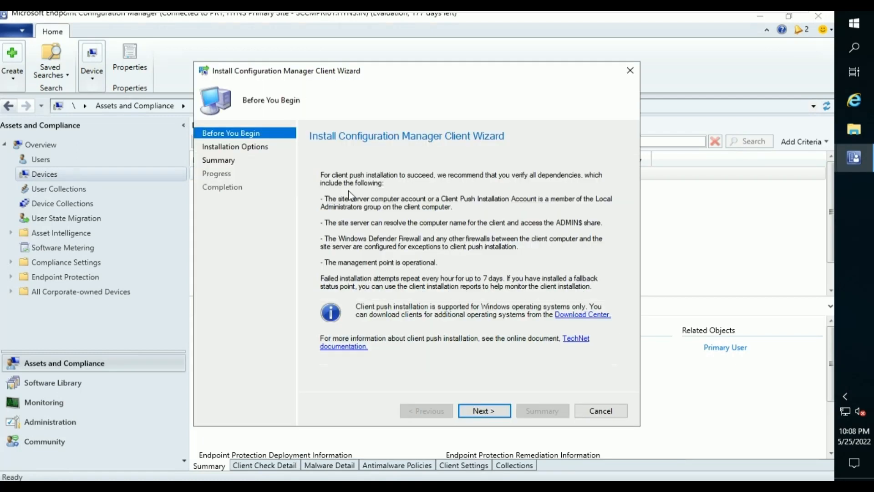
left_click(488, 412)
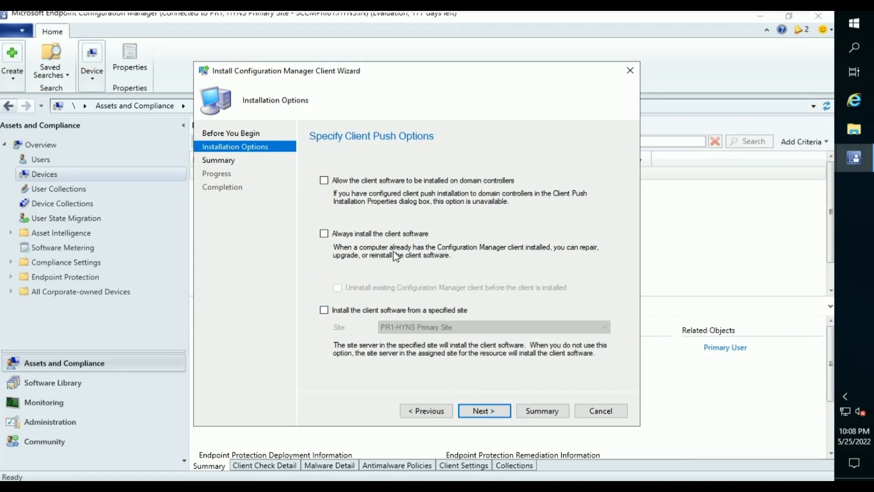
left_click(388, 313)
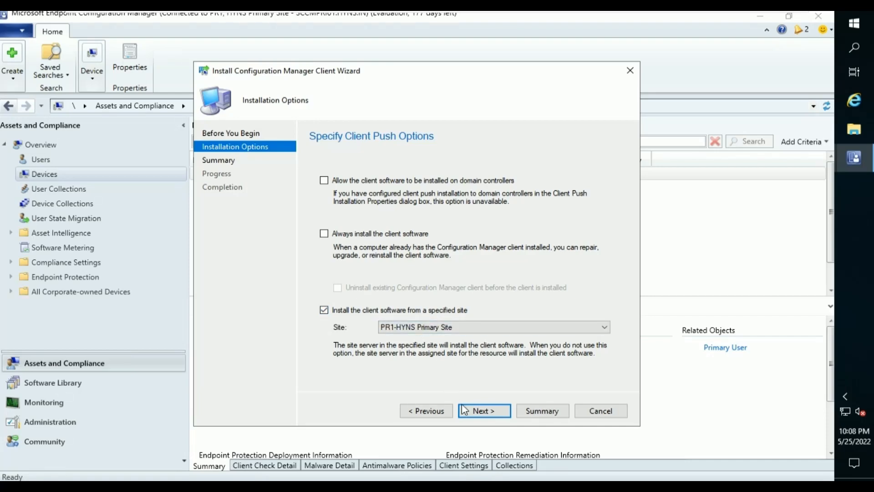
left_click(479, 412)
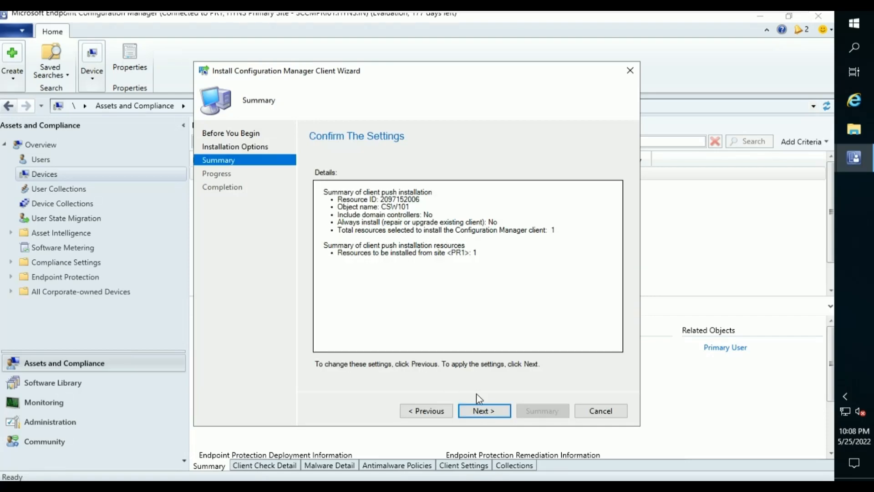
left_click(480, 411)
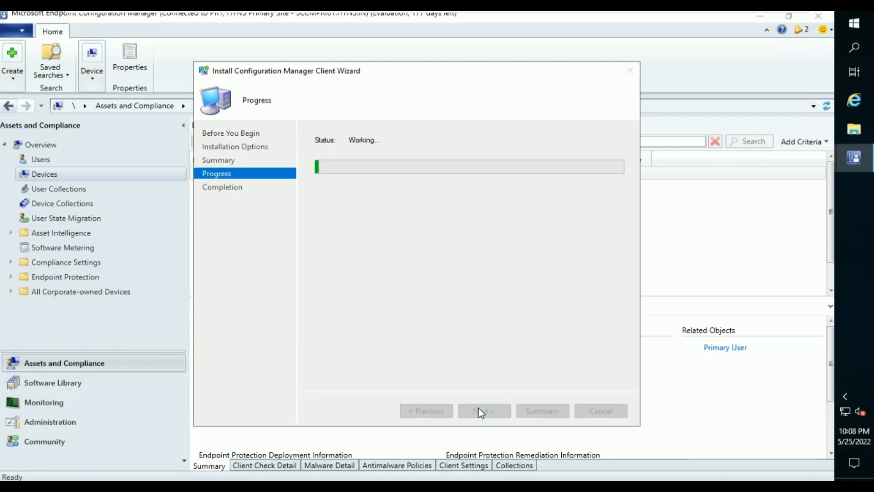
left_click(607, 411)
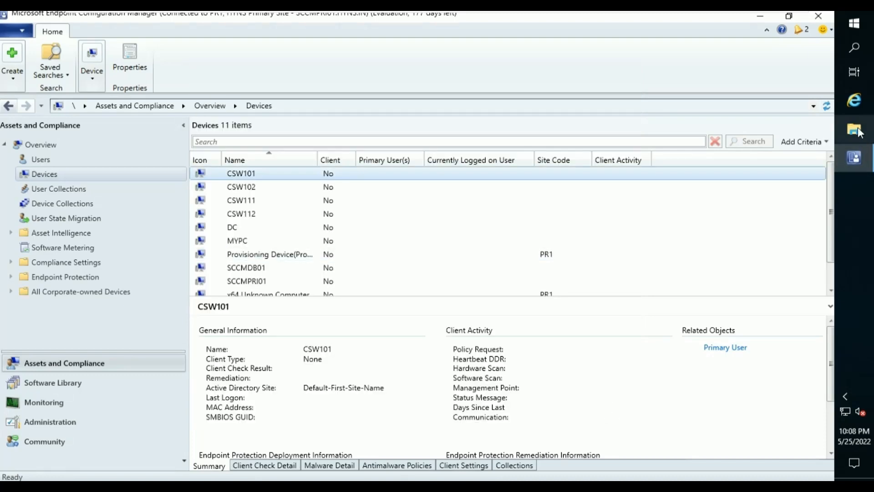
Open ccm.log from the Logs folder in the Trace Log Tool and maximize it.
left_click(859, 131)
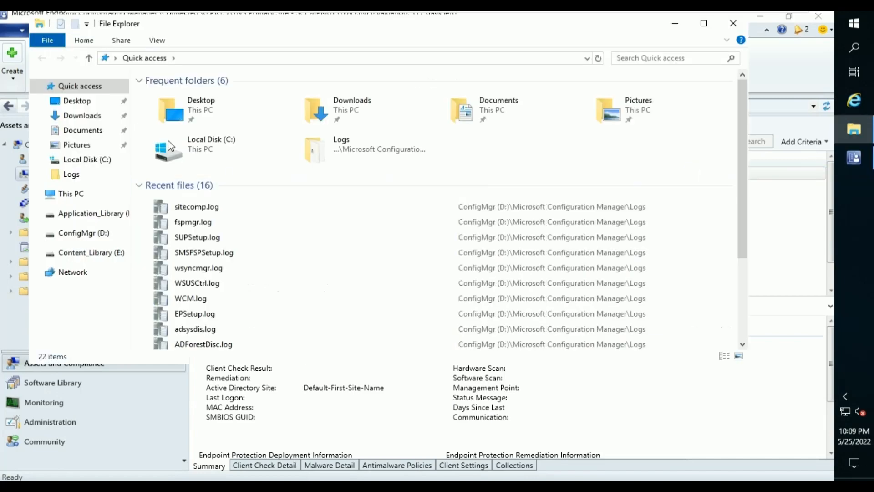
left_click(85, 178)
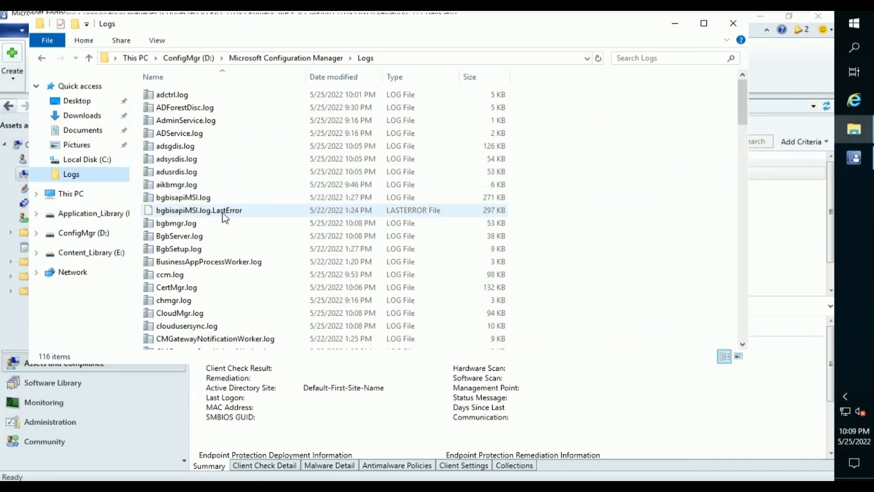
left_click(229, 249)
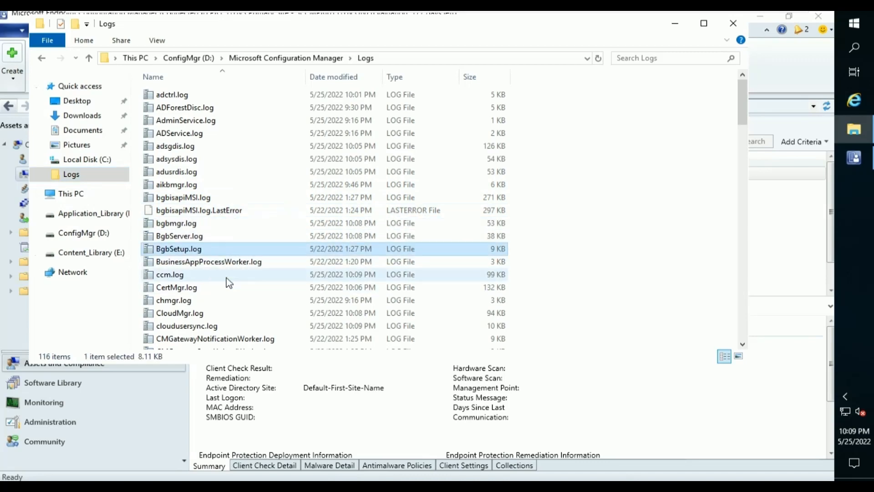
double_click(226, 275)
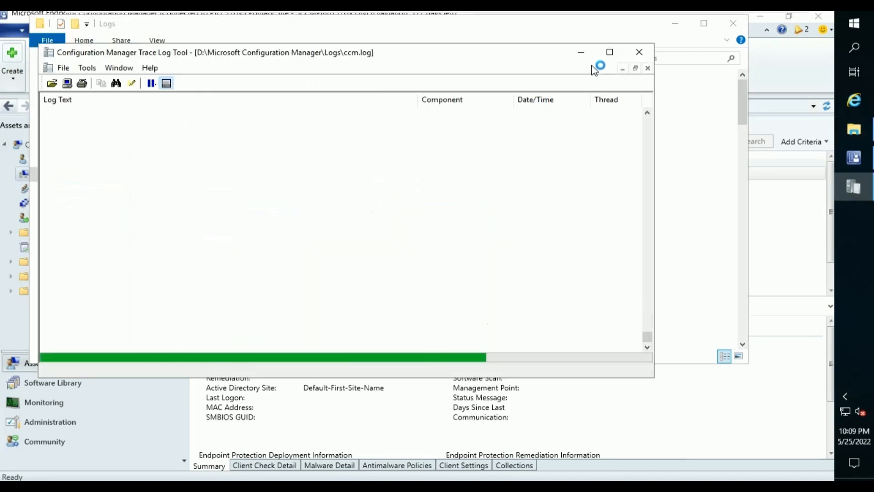
left_click(610, 54)
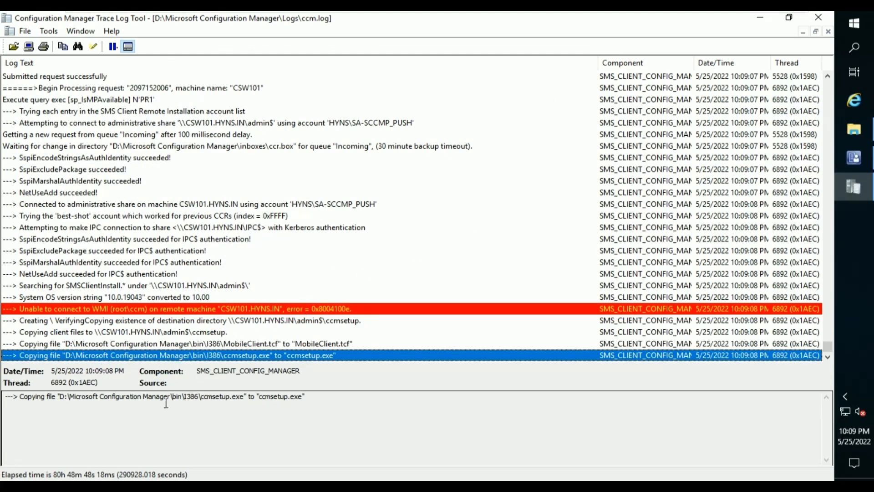
Review CSW101's push entries (admin$ connection, ccmsetup copy) and select the CSW101 ccmsetup share path.
left_click_drag(60, 400, 240, 400)
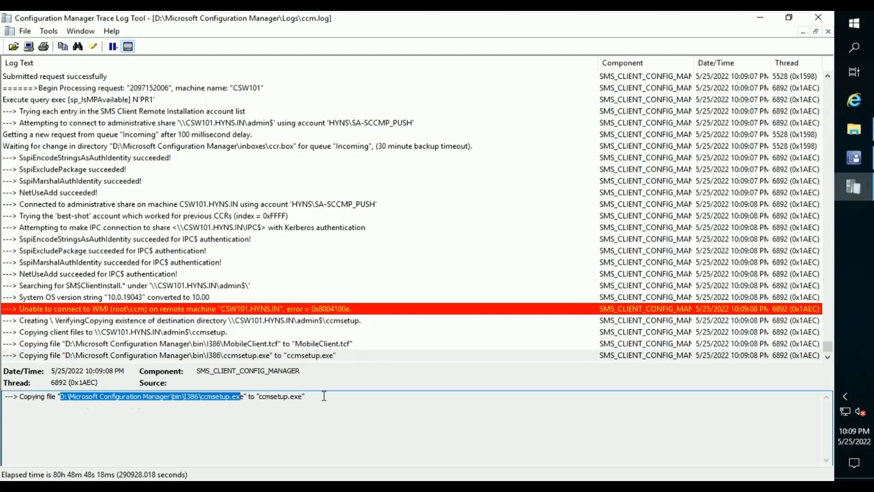
left_click_drag(324, 395, 244, 393)
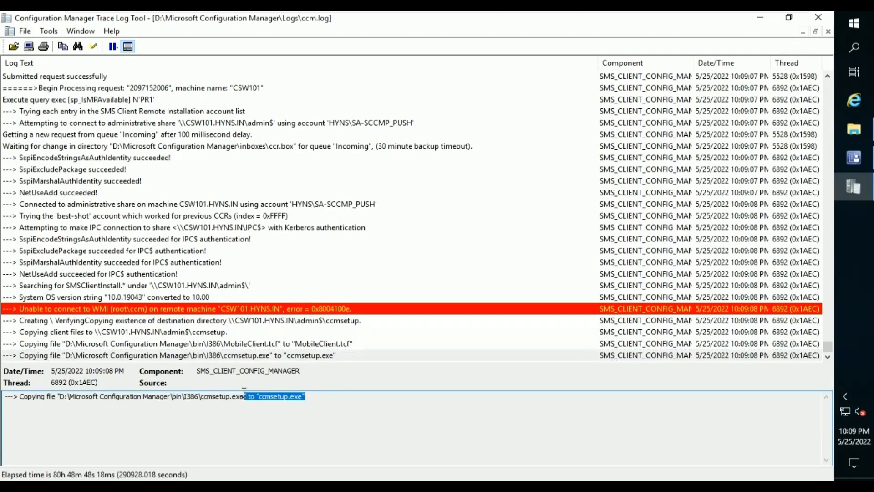
left_click(94, 207)
left_click(194, 127)
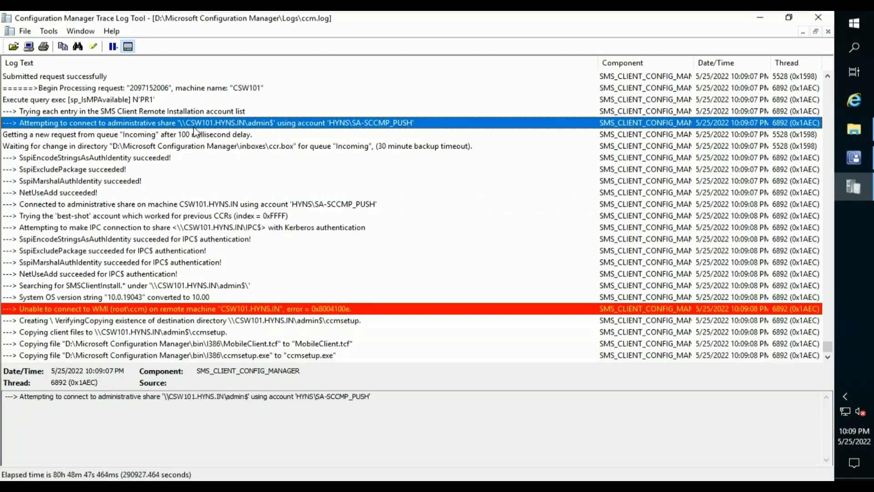
scroll(194, 127, "up", 1)
scroll(196, 131, "up", 2)
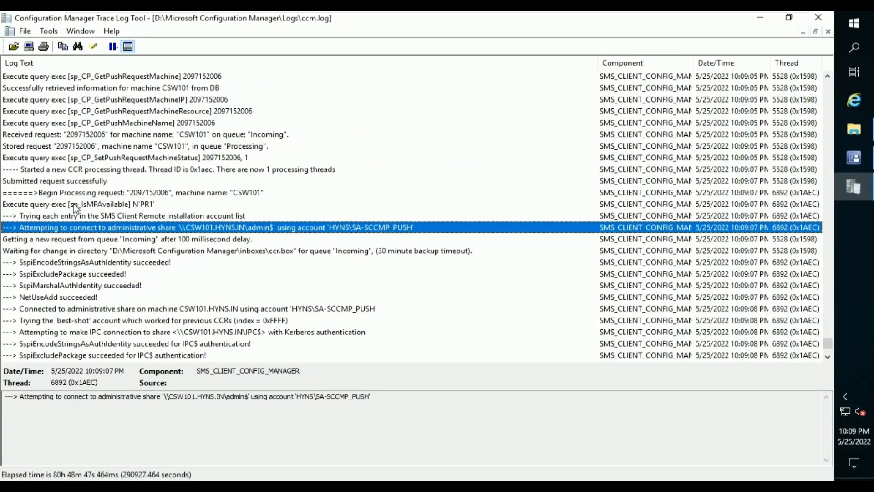
scroll(70, 215, "up", 2)
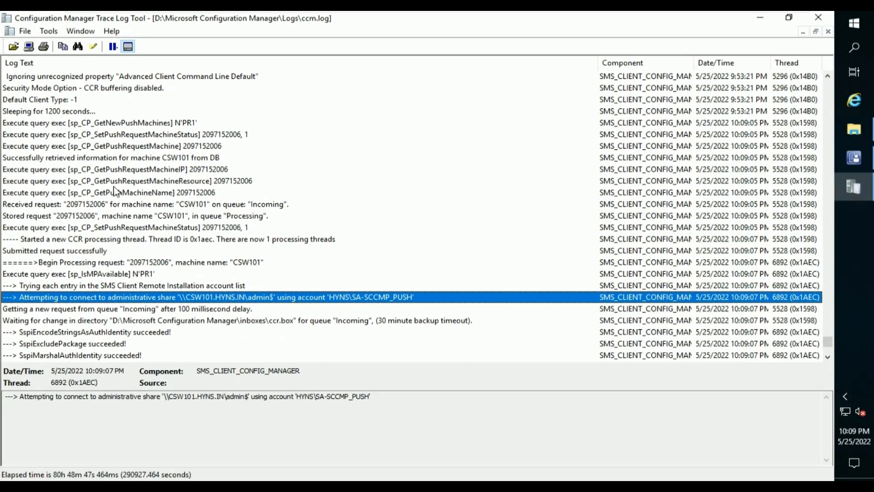
left_click(137, 264)
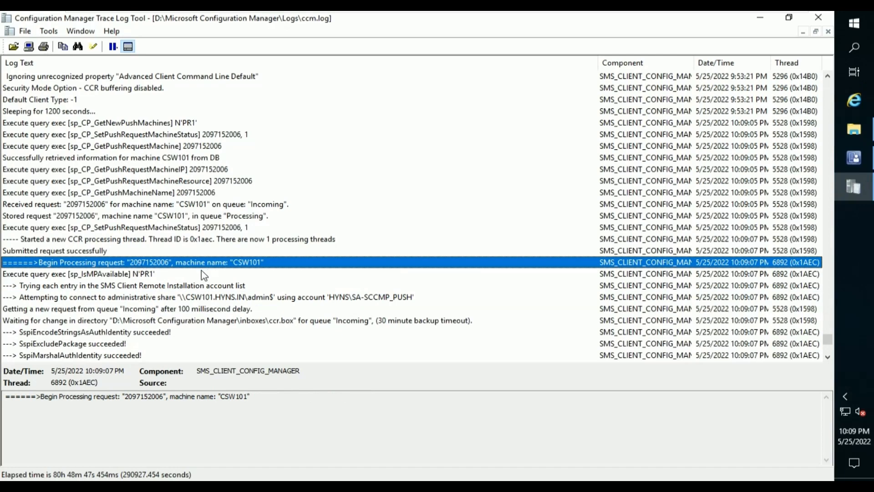
left_click(155, 275)
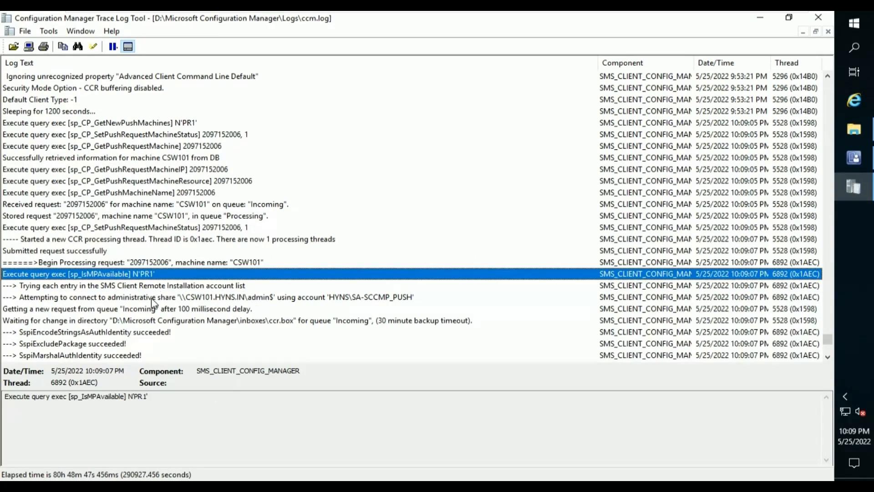
left_click(152, 299)
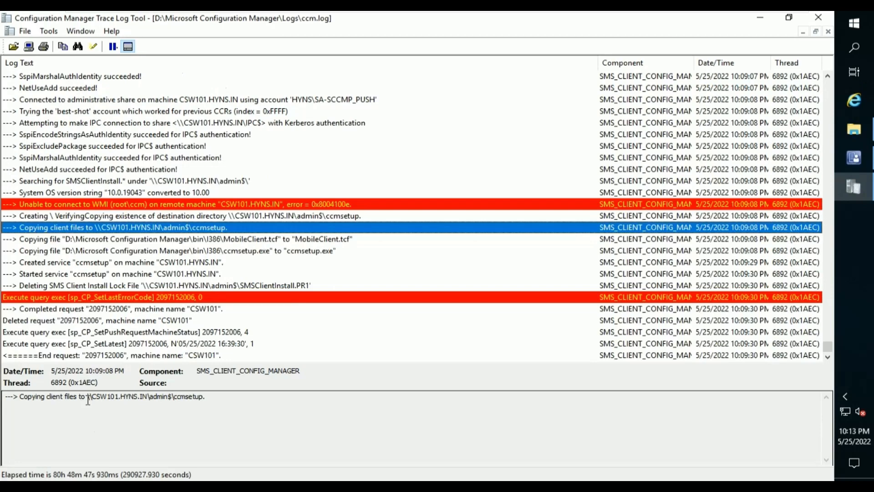
left_click_drag(89, 399, 218, 401)
key("ctrl+c")
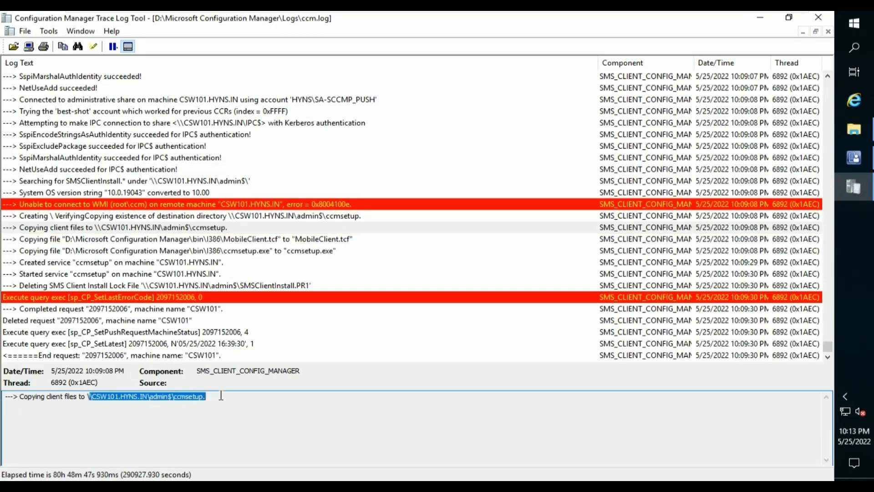
Go to \\CSW101.HYNS.IN\admin$\ccmsetup in File Explorer, correcting the pasted path's missing backslash.
left_click(856, 131)
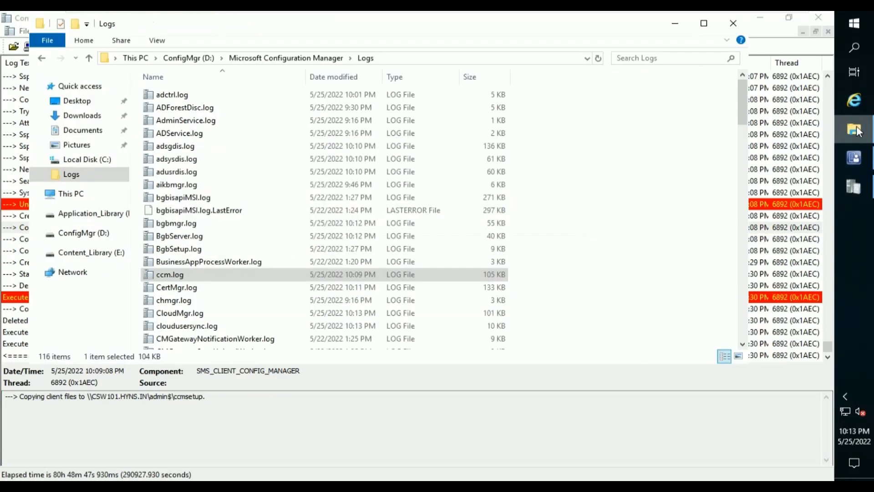
left_click(456, 58)
key("ctrl+v")
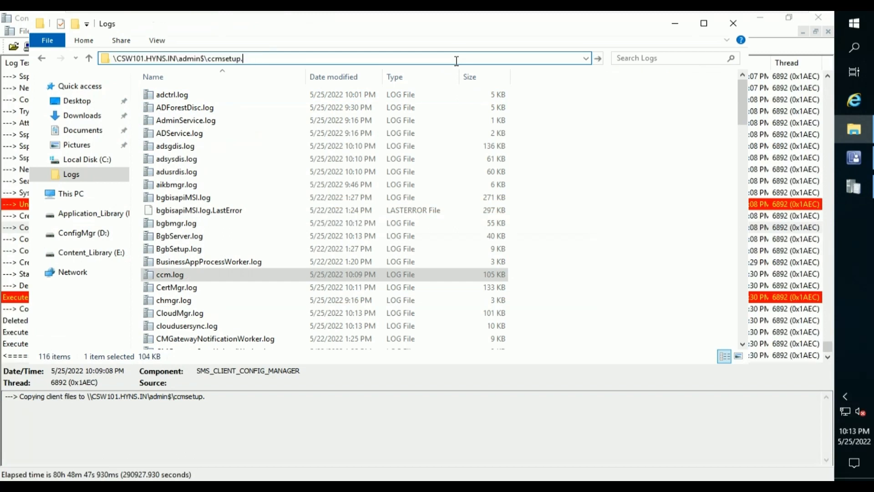
key("Return")
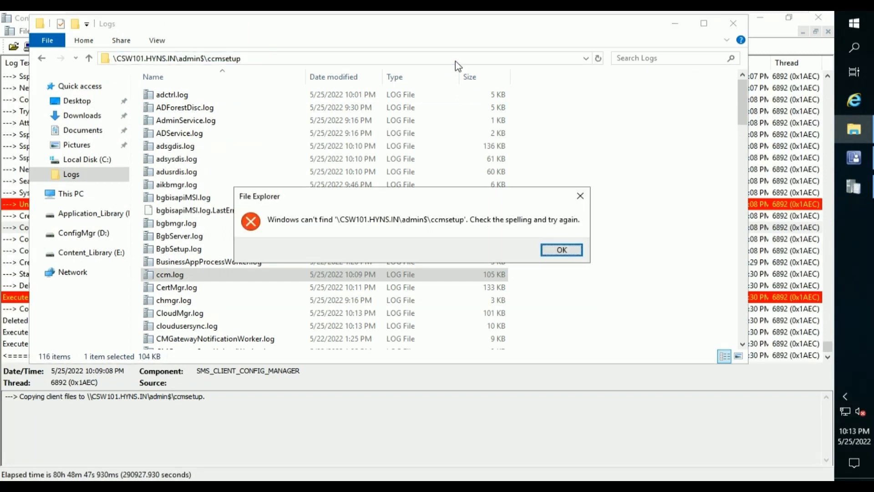
key("Return")
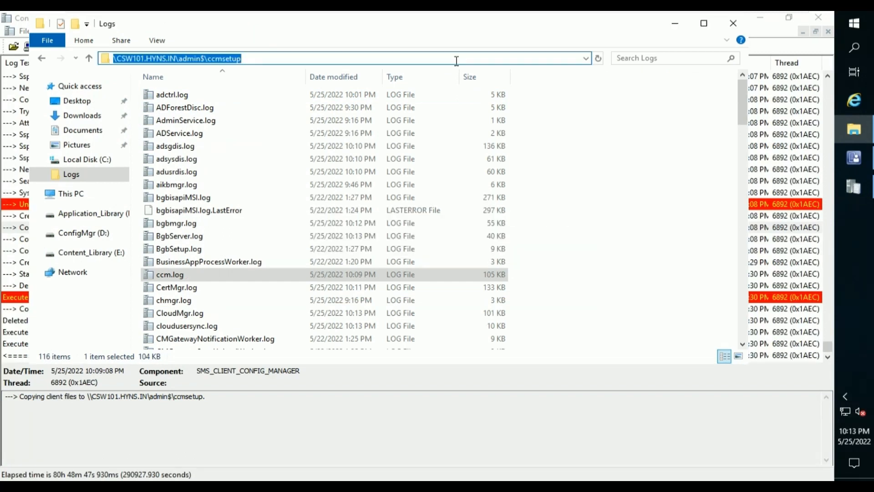
key("Home")
type("\\")
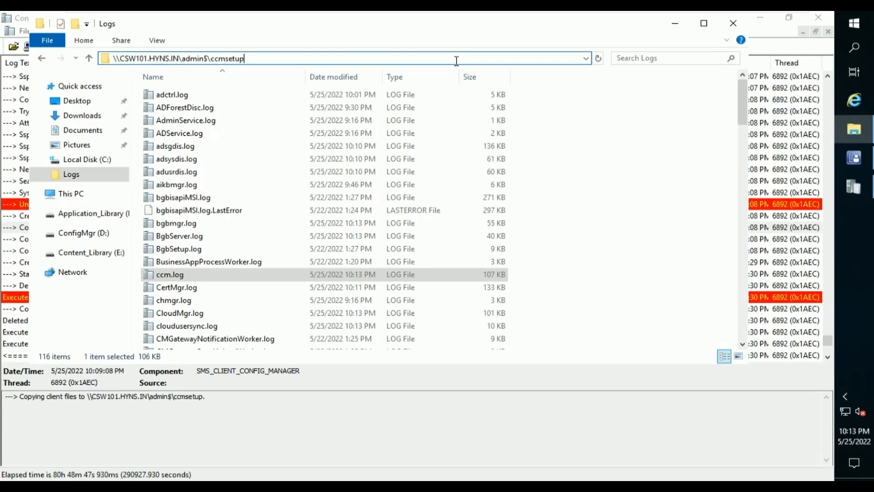
key("Return")
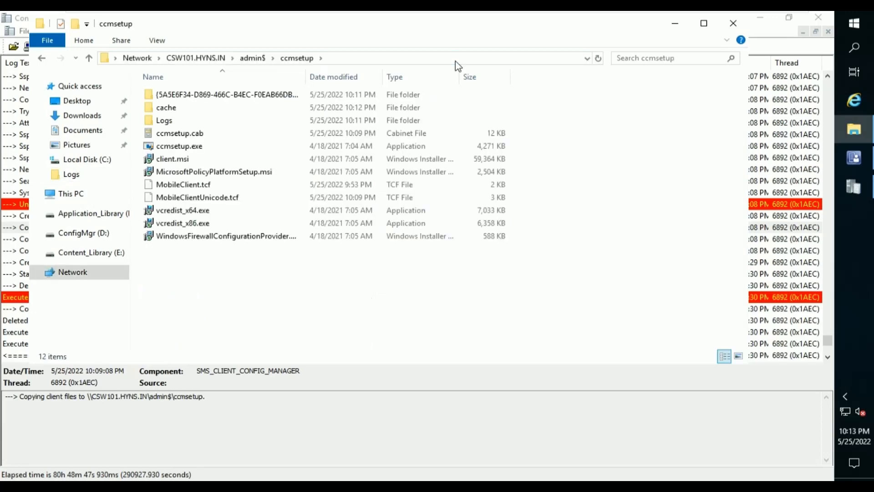
Open ccmsetup.log from the Logs folder and confirm CcmSetup exited with return code 0.
left_click(335, 123)
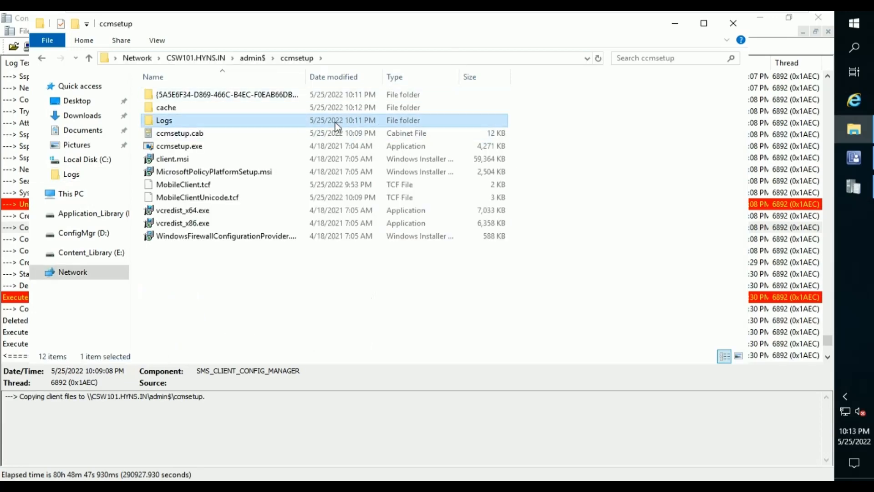
double_click(338, 126)
left_click(290, 96)
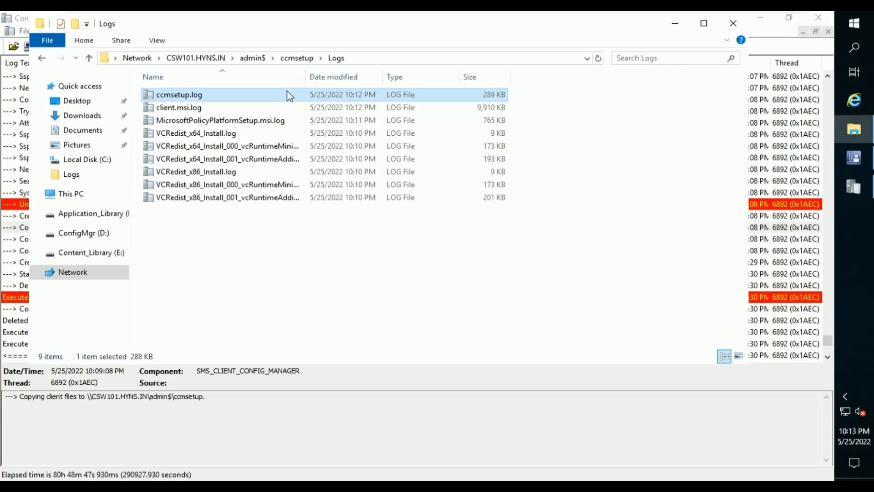
double_click(290, 96)
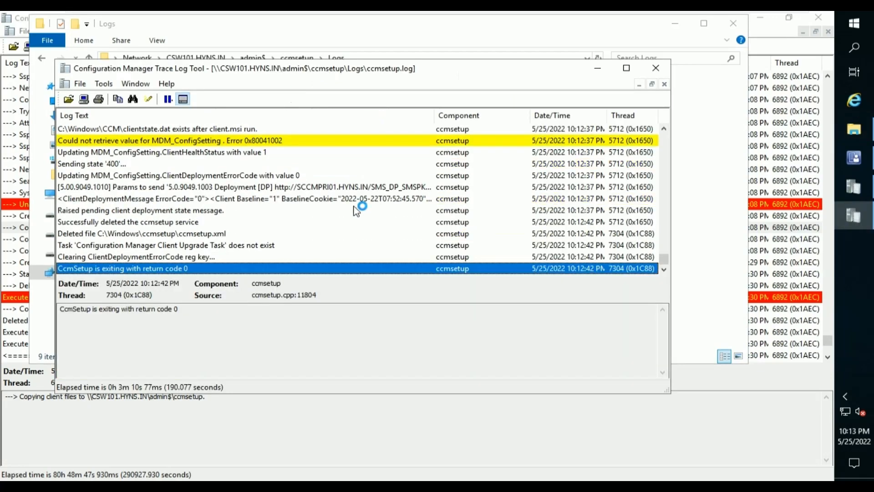
scroll(356, 211, "up", 1)
scroll(357, 211, "down", 1)
Refresh Devices, select CSW101 and check its Client Check Detail and Summary: Client Yes, site PR1.
left_click(860, 158)
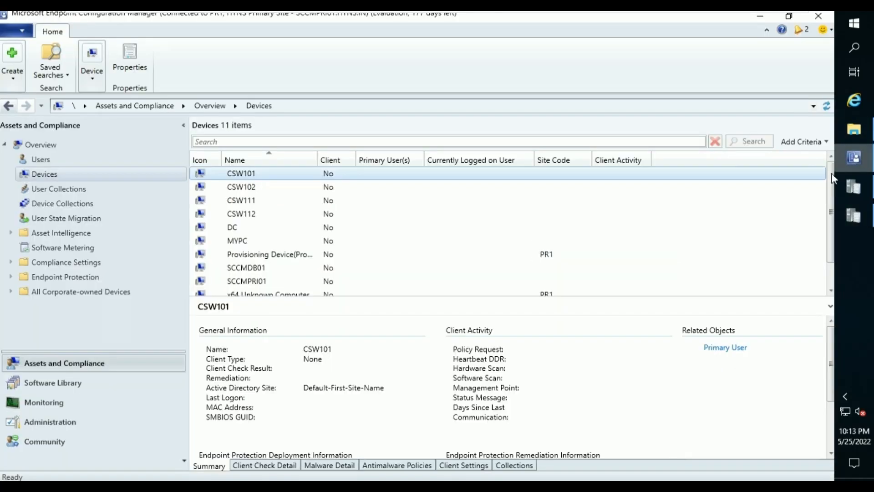
left_click(73, 160)
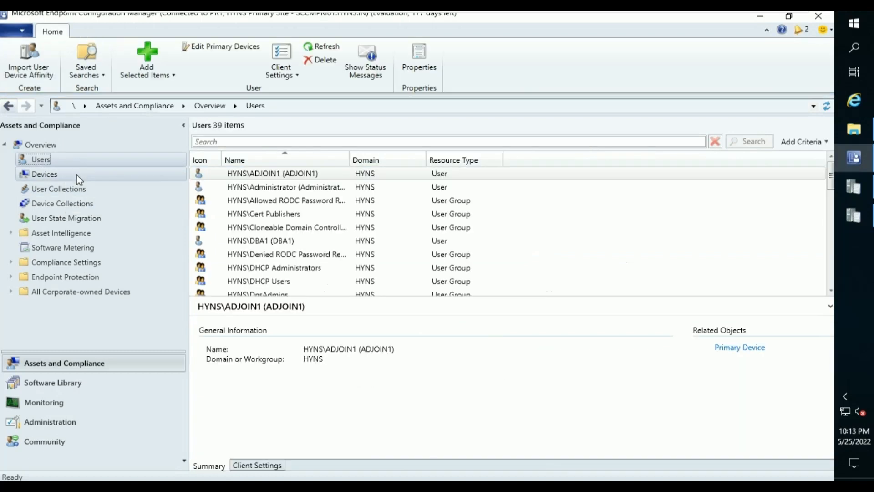
left_click(77, 174)
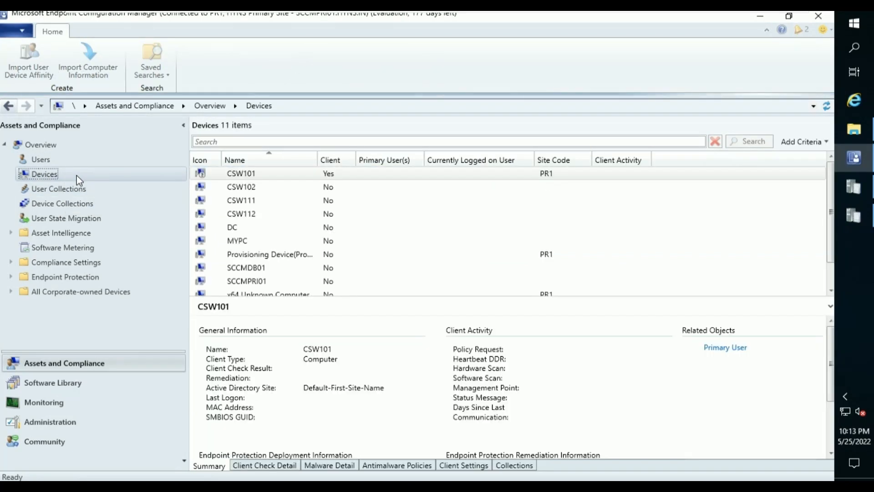
left_click(352, 178)
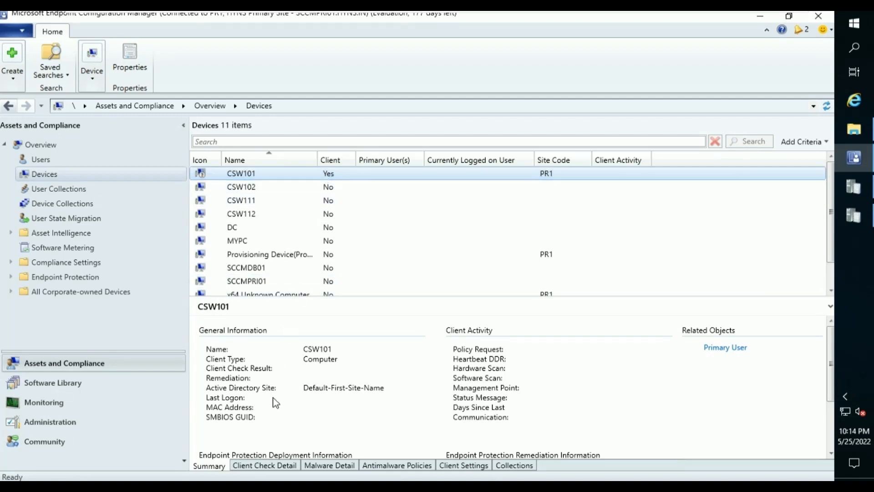
left_click(285, 469)
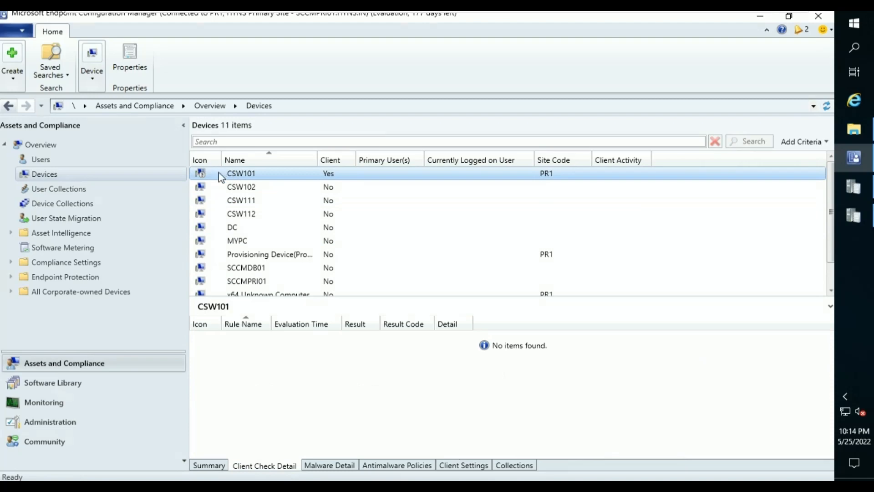
left_click(221, 467)
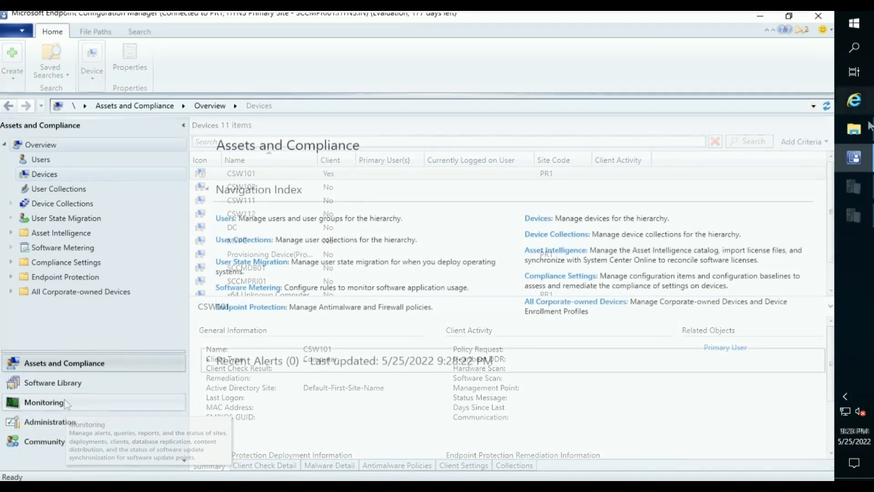